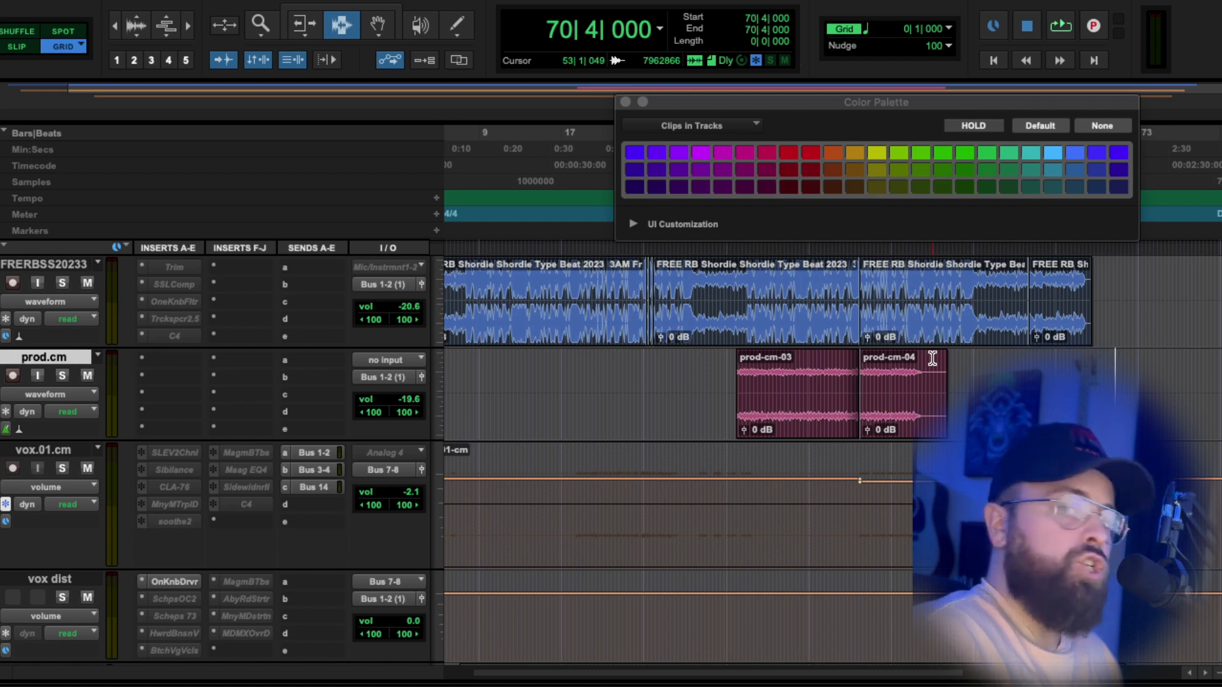
Activate the inserts on the vox dist track and look through its Scheps 73, Butch Vig Vocals, Abbey Road Saturator and distortion plug-ins.
scroll(247, 452, down, 3)
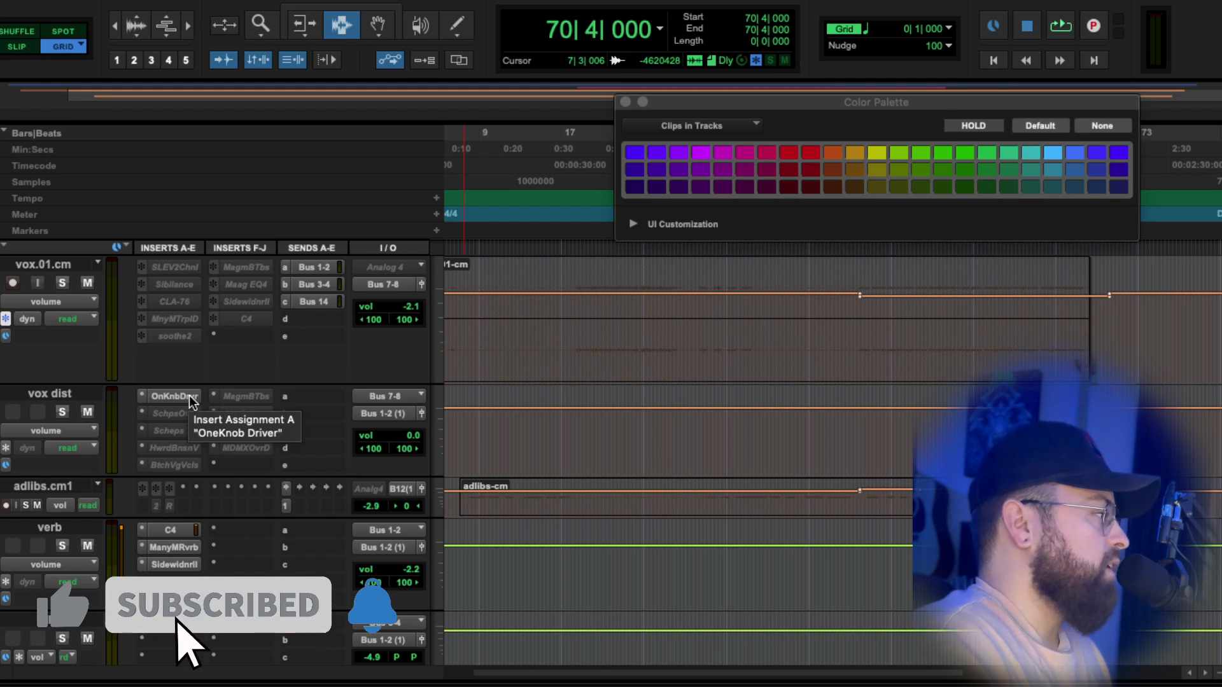
click(173, 396)
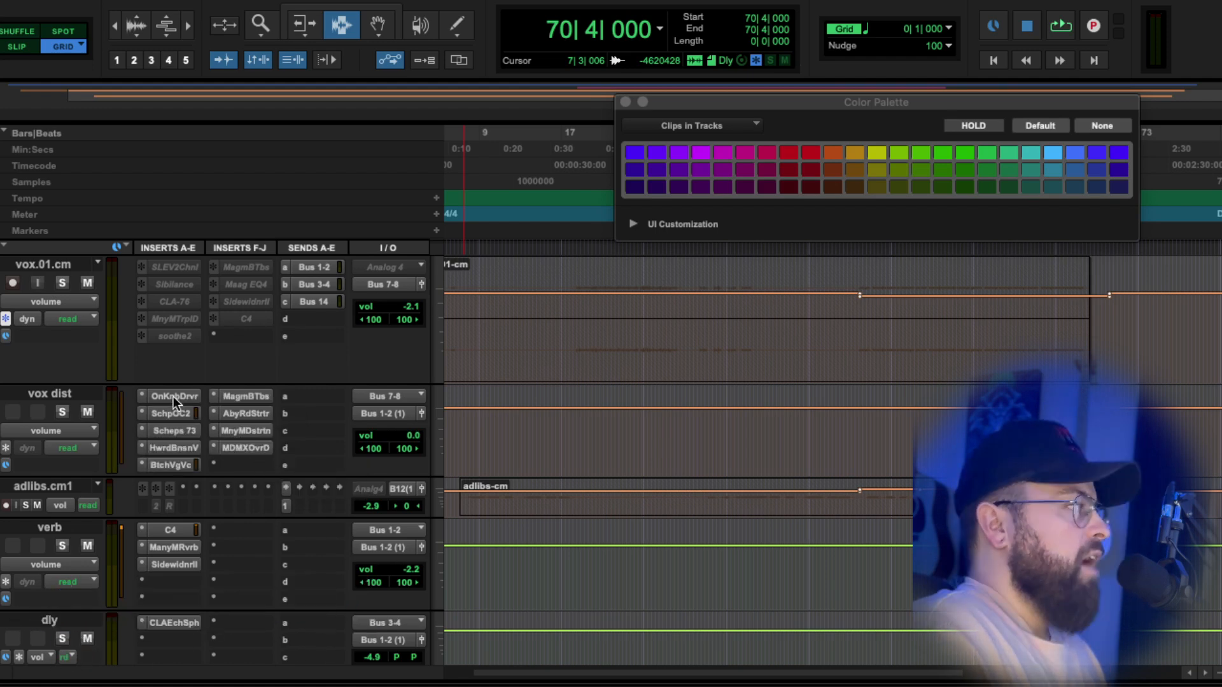
click(175, 430)
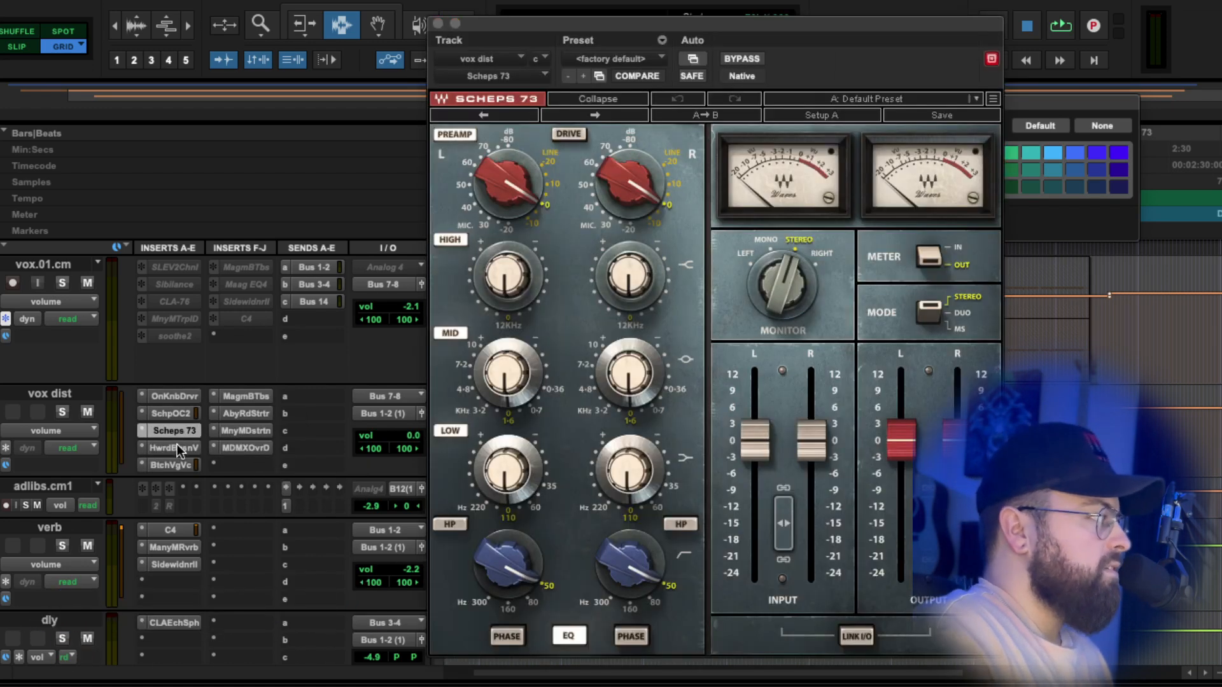
click(172, 465)
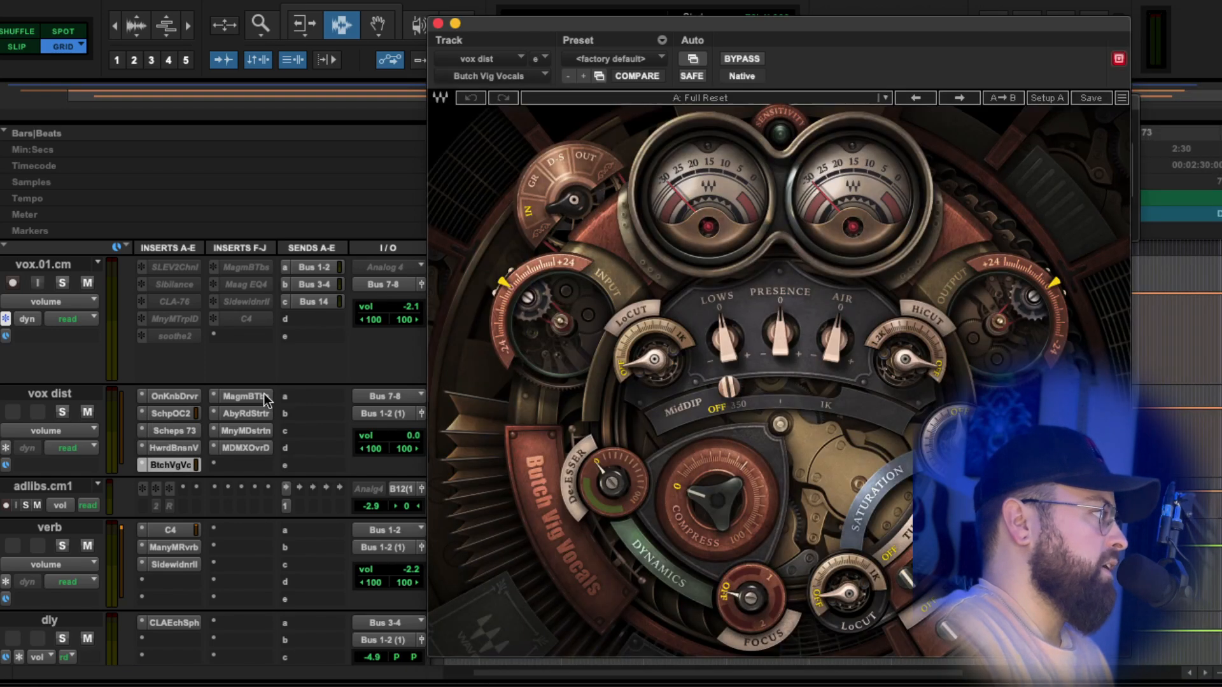
click(253, 395)
click(239, 412)
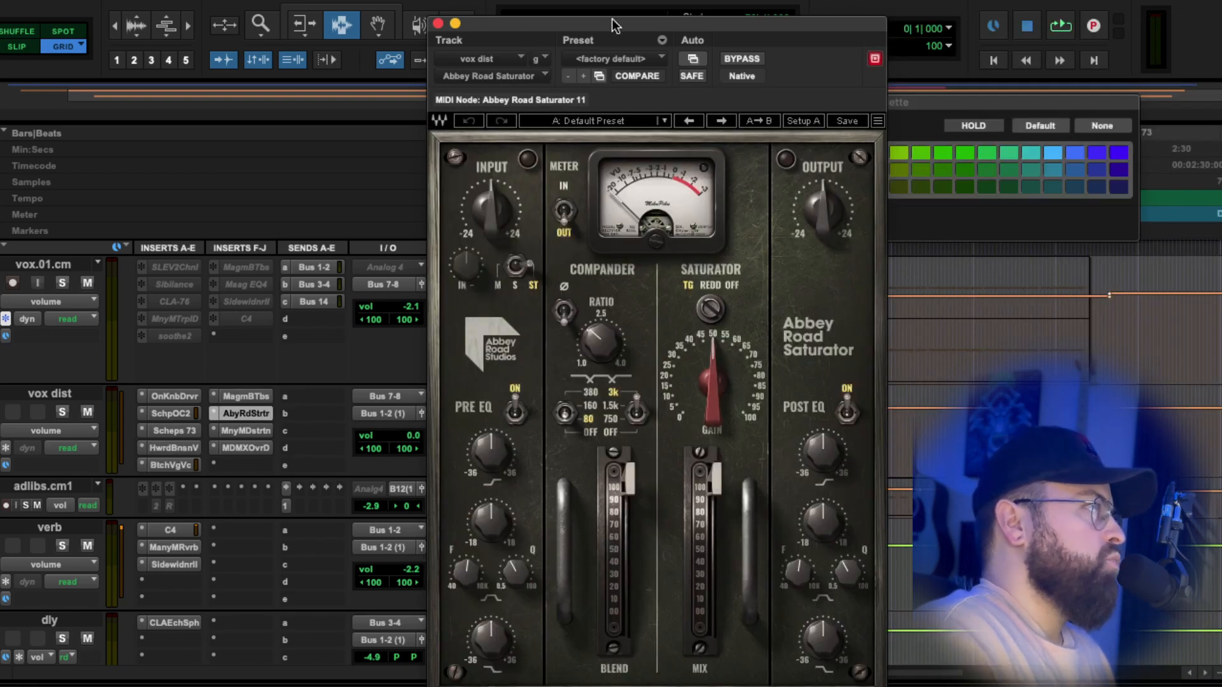
drag(614, 25, 596, 0)
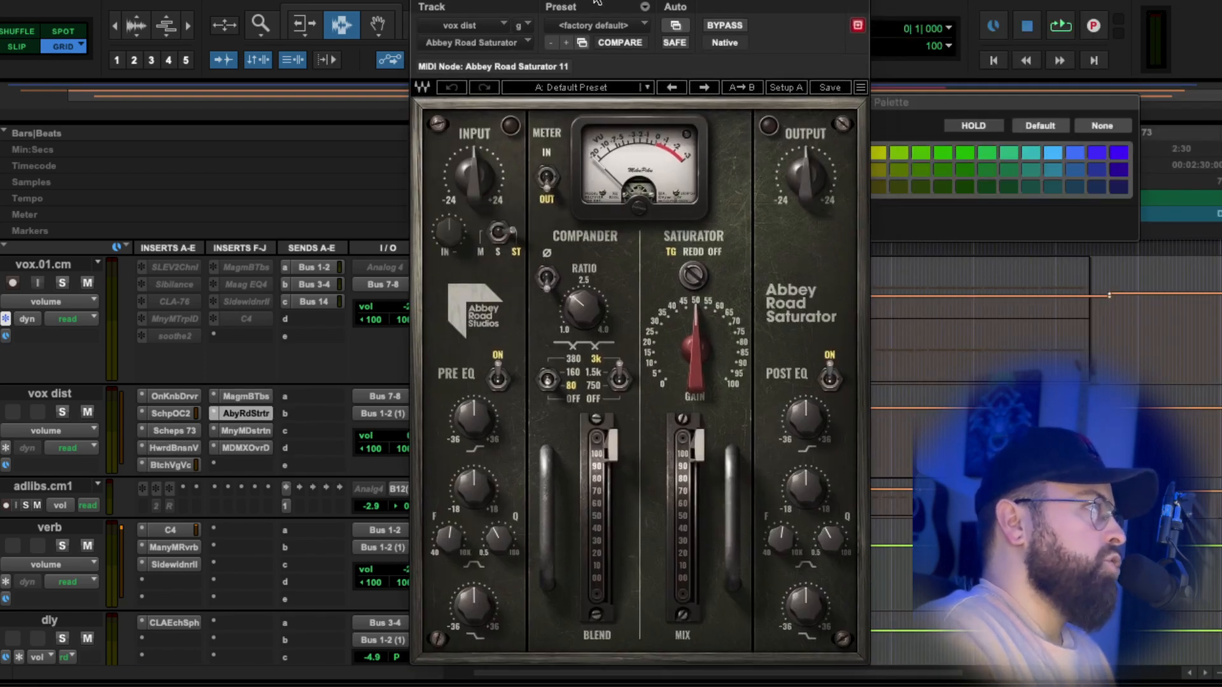
click(239, 429)
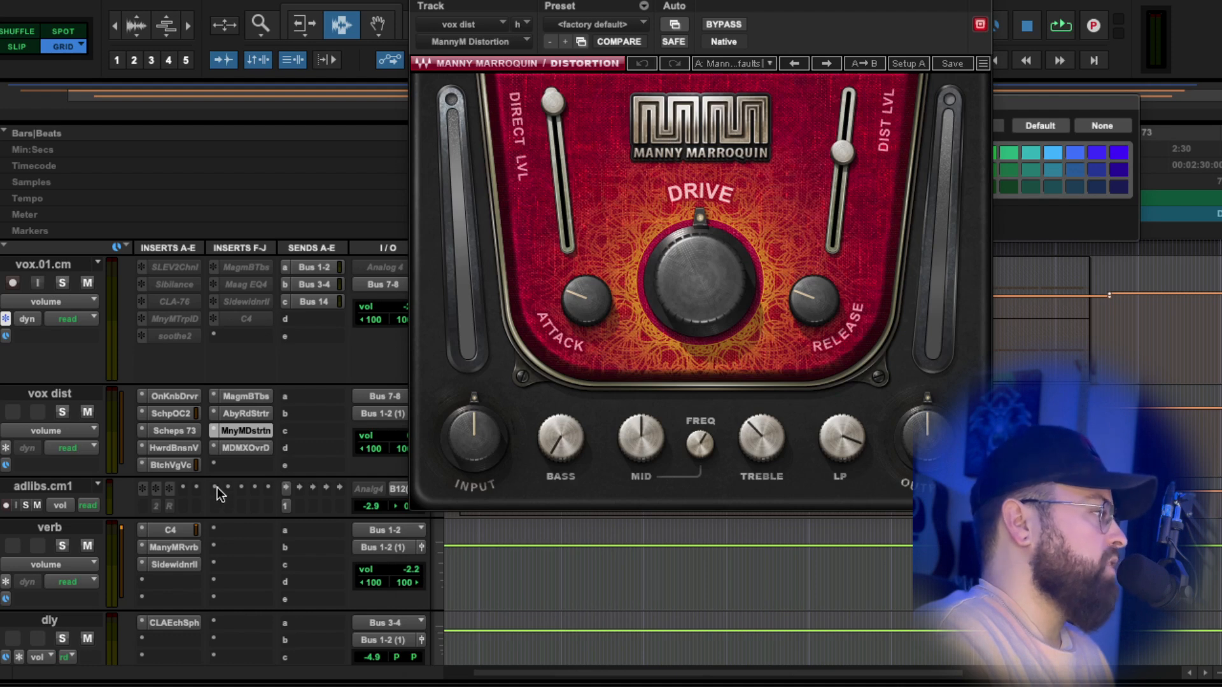
click(249, 446)
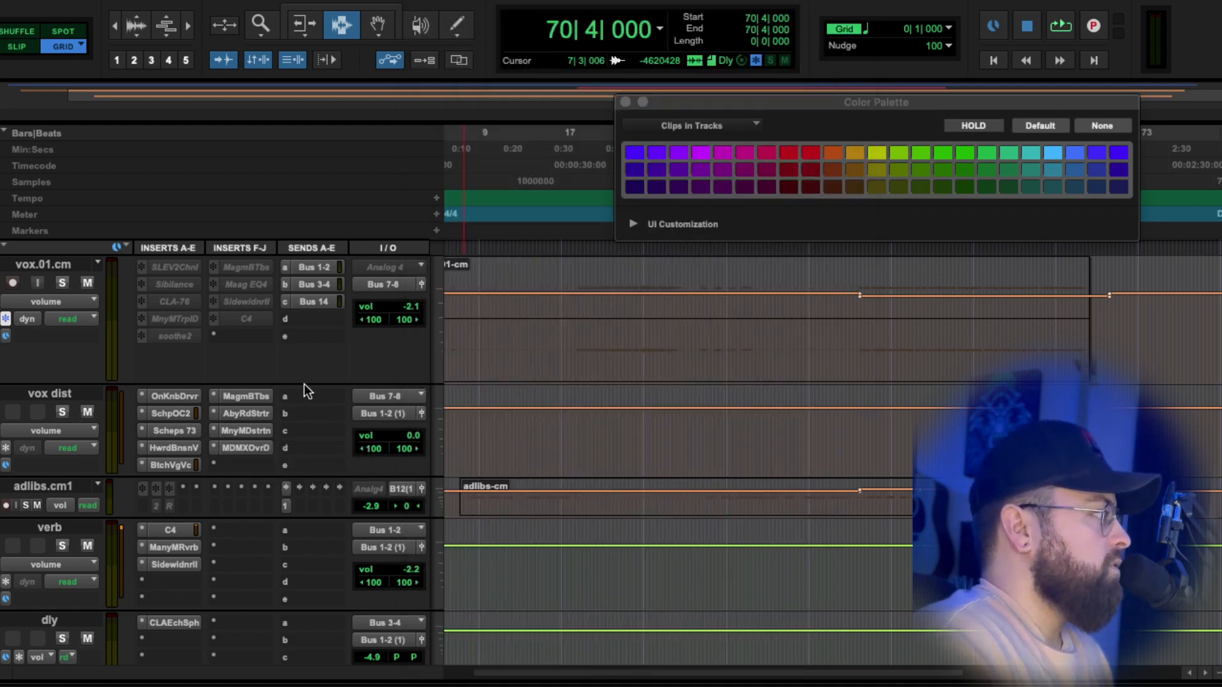
Open OneKnob Driver on the vox dist track and set the track's Trim gain to -16.5 dB.
click(175, 395)
drag(738, 12, 701, 85)
drag(494, 79, 544, 122)
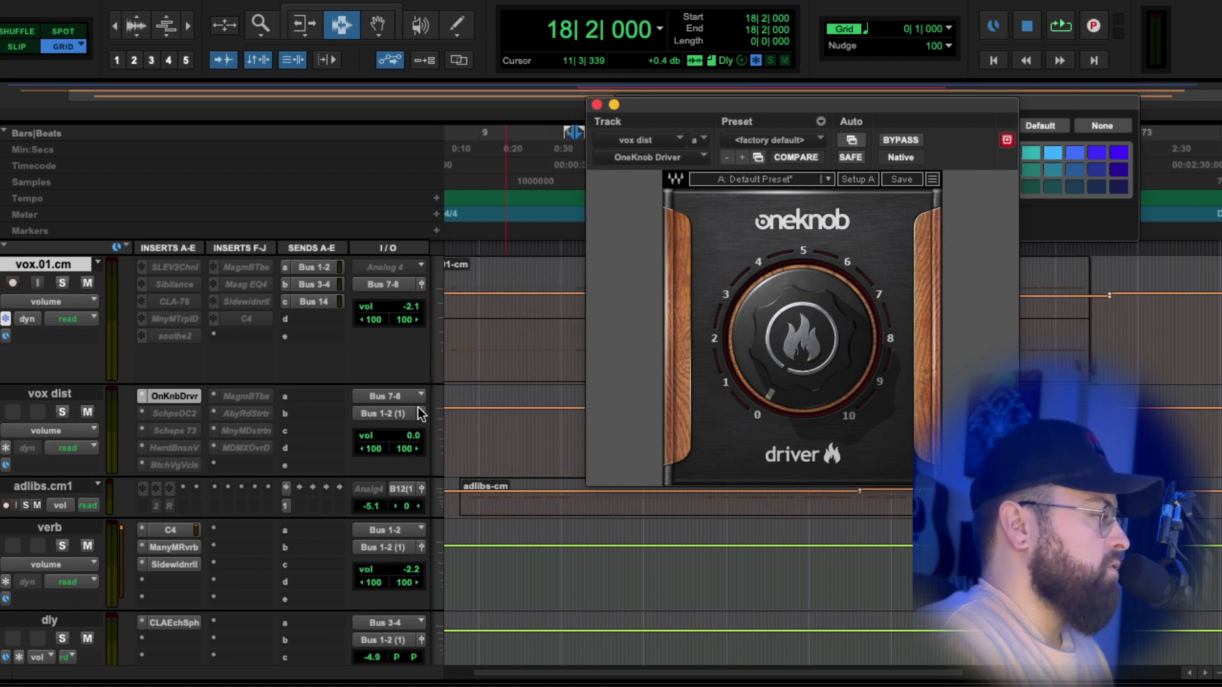
click(1115, 434)
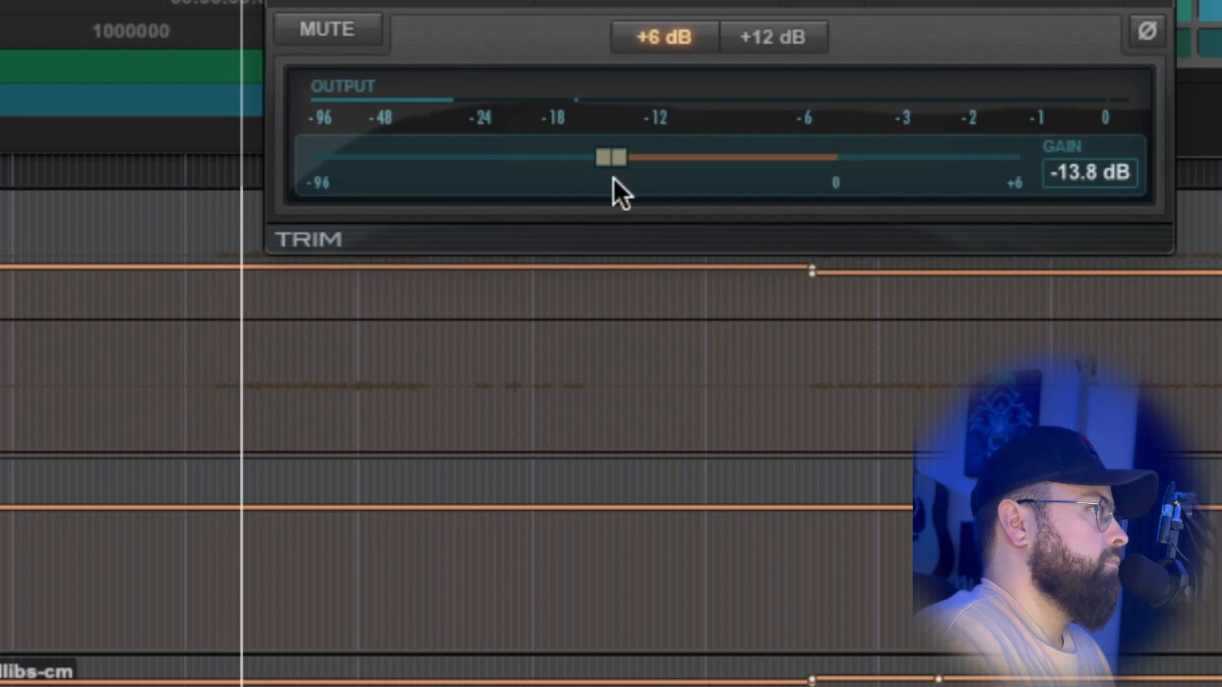
drag(613, 178, 560, 166)
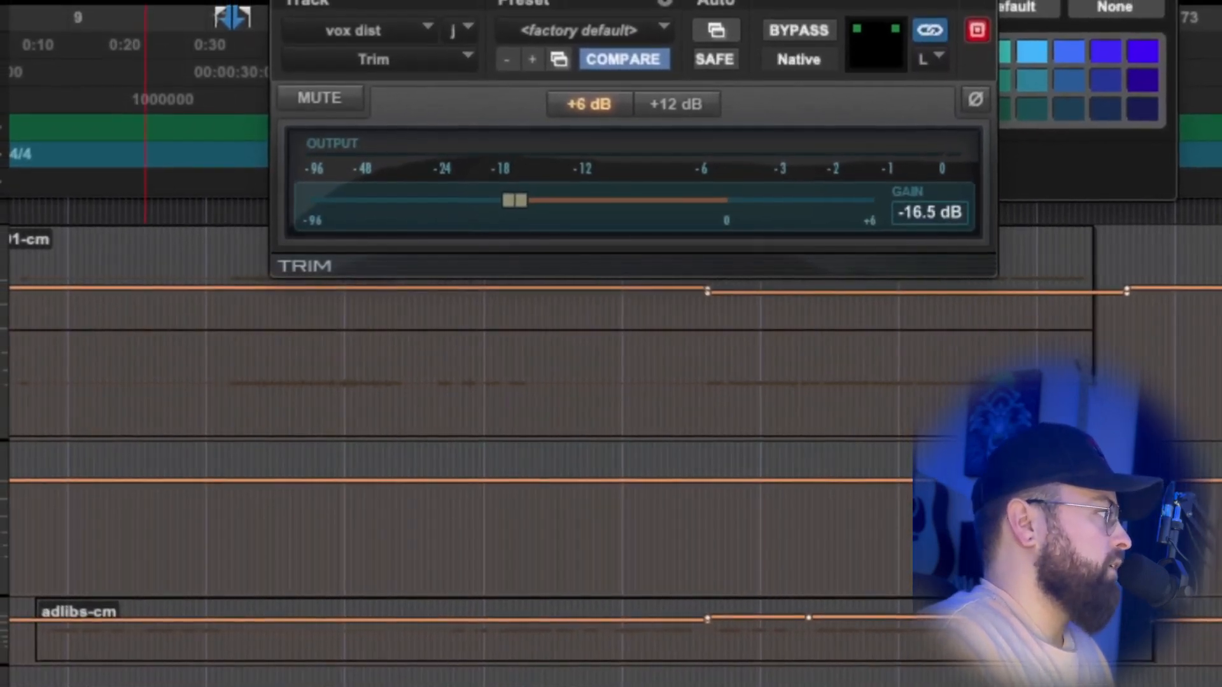
Set the OneKnob Driver amount on vox dist to 8.0 during playback and move its window clear of the timeline.
click(2, 254)
key(space)
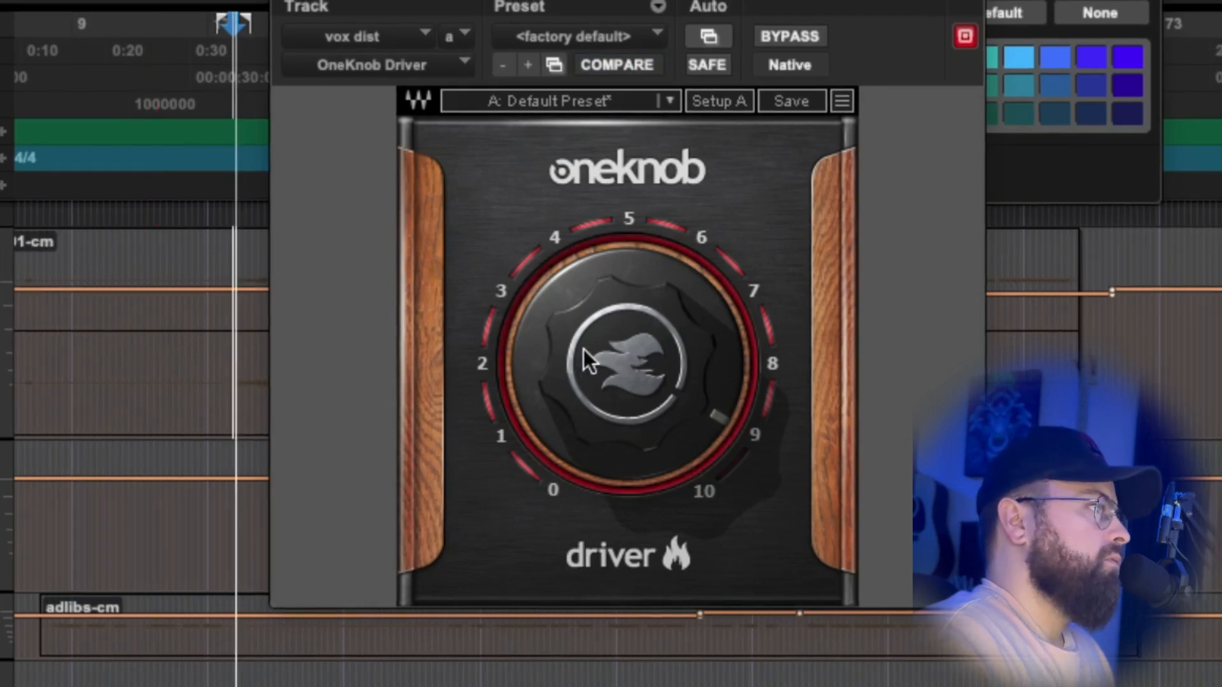
mouse_move(583, 349)
mouse_down()
mouse_move(581, 378)
mouse_move(592, 338)
mouse_up()
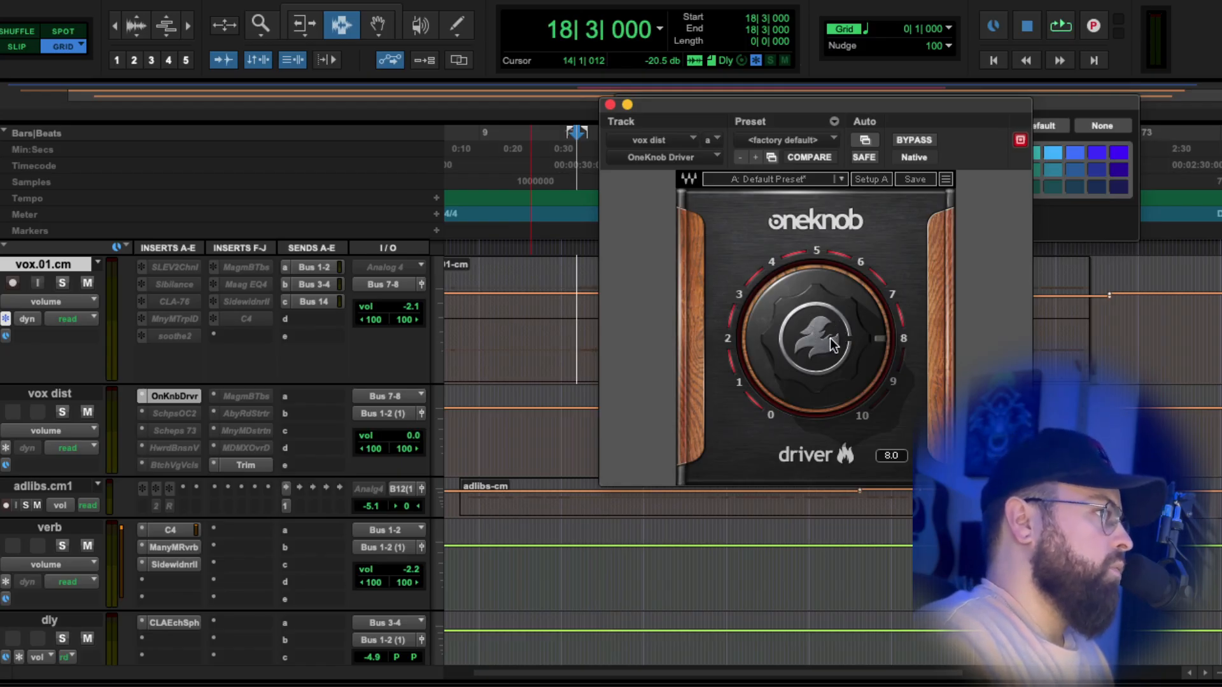
drag(867, 104, 670, 92)
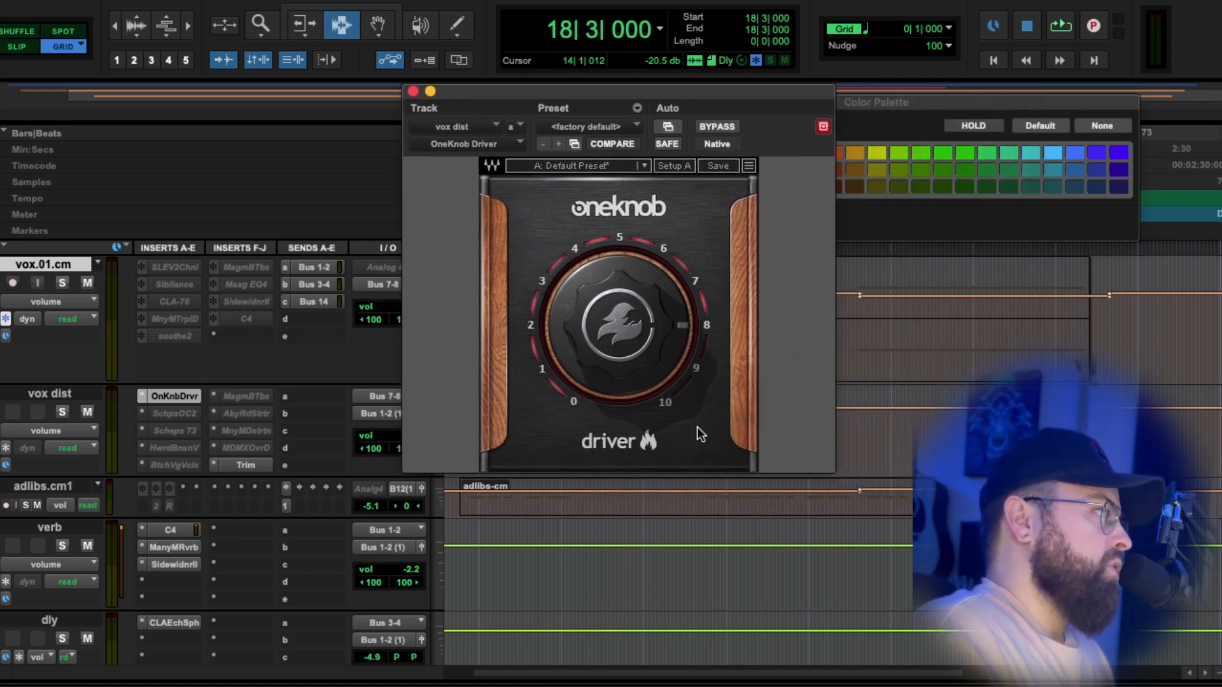
drag(460, 87, 425, 47)
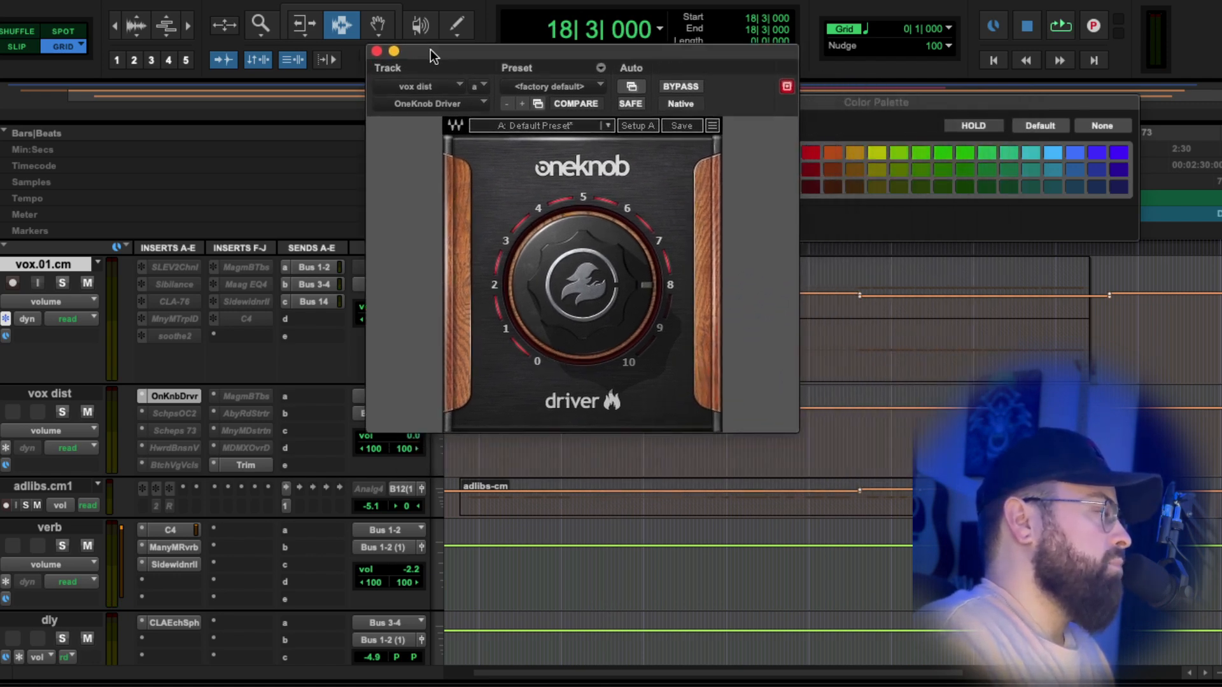
Play back the vocal to hear the OneKnob Driver distortion, stop playback and close the plug-in.
key(space)
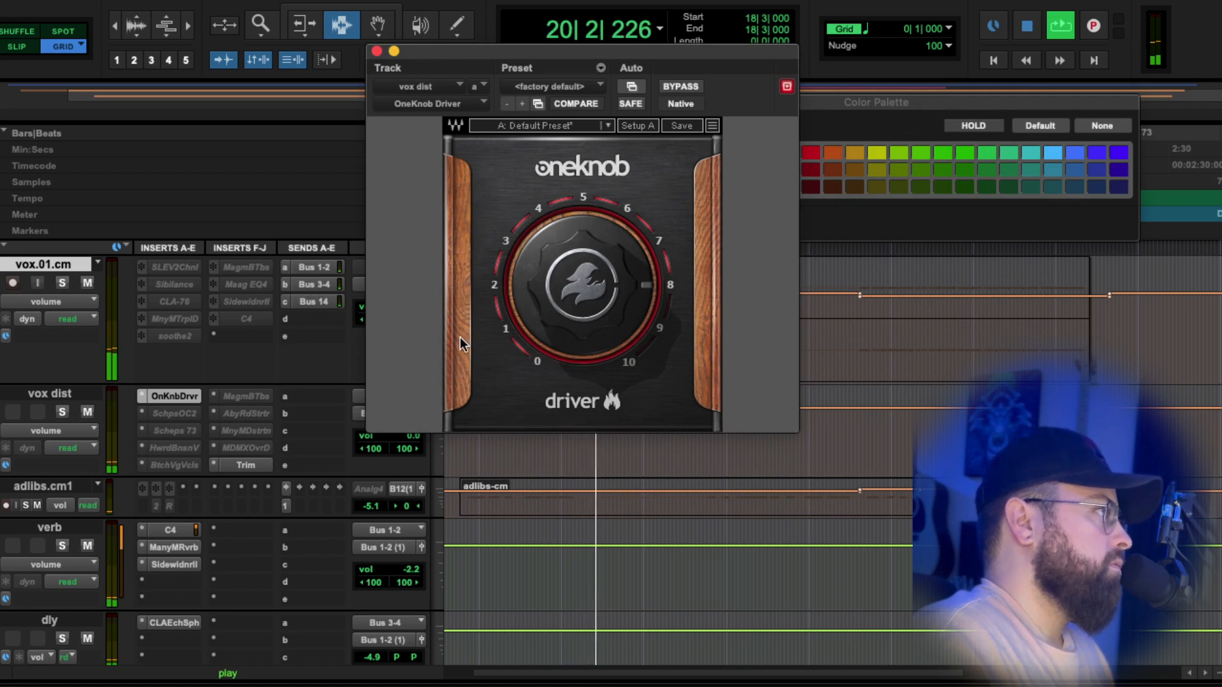
key(space)
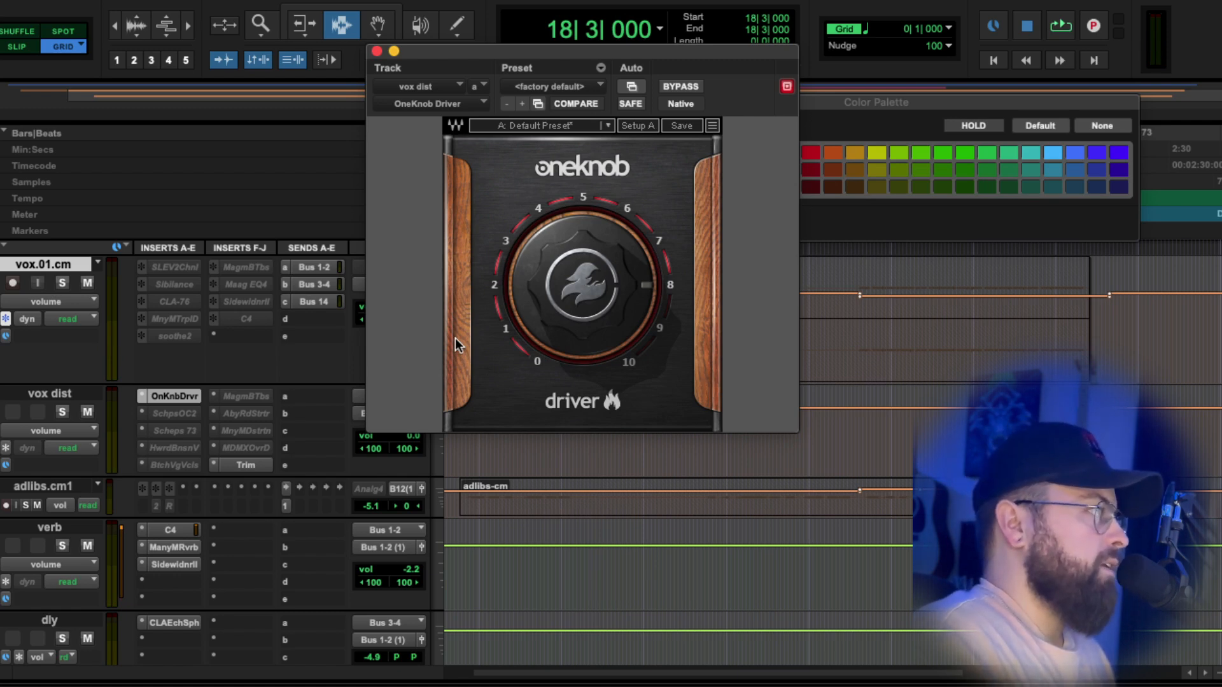
click(377, 52)
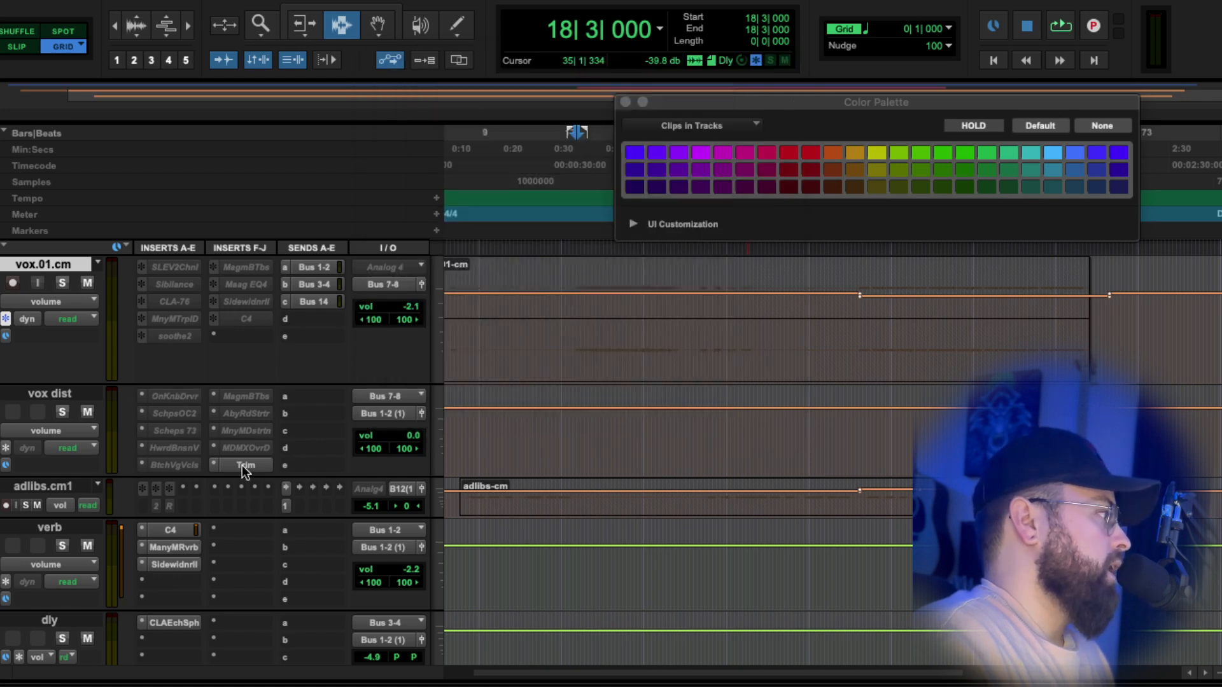
Activate the Scheps Omni Channel 2 insert on the vox dist track and open it at its saturation section.
ctrl+super+click(182, 411)
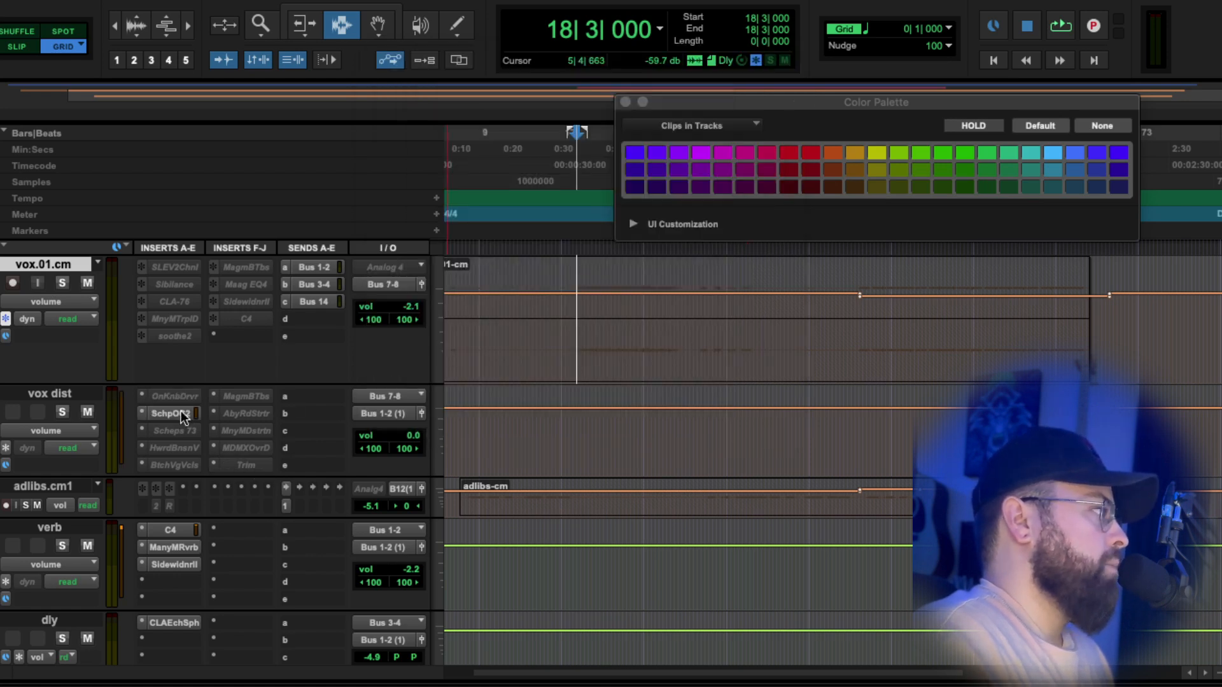
click(169, 413)
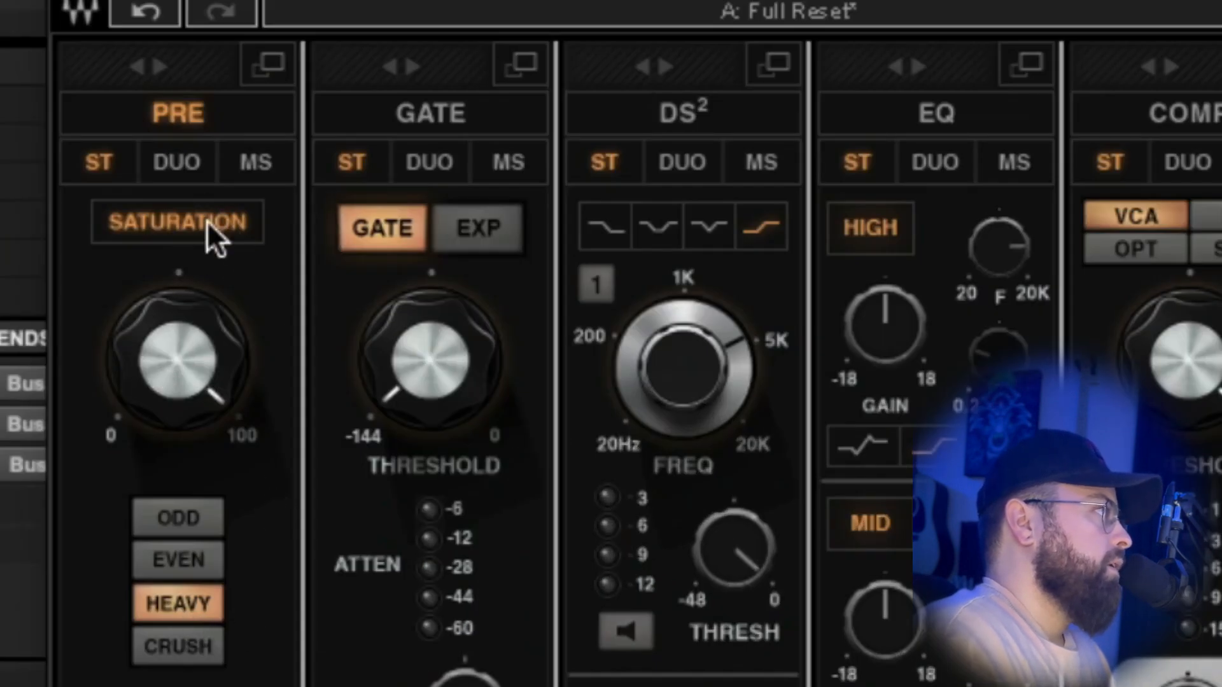
mouse_move(733, 549)
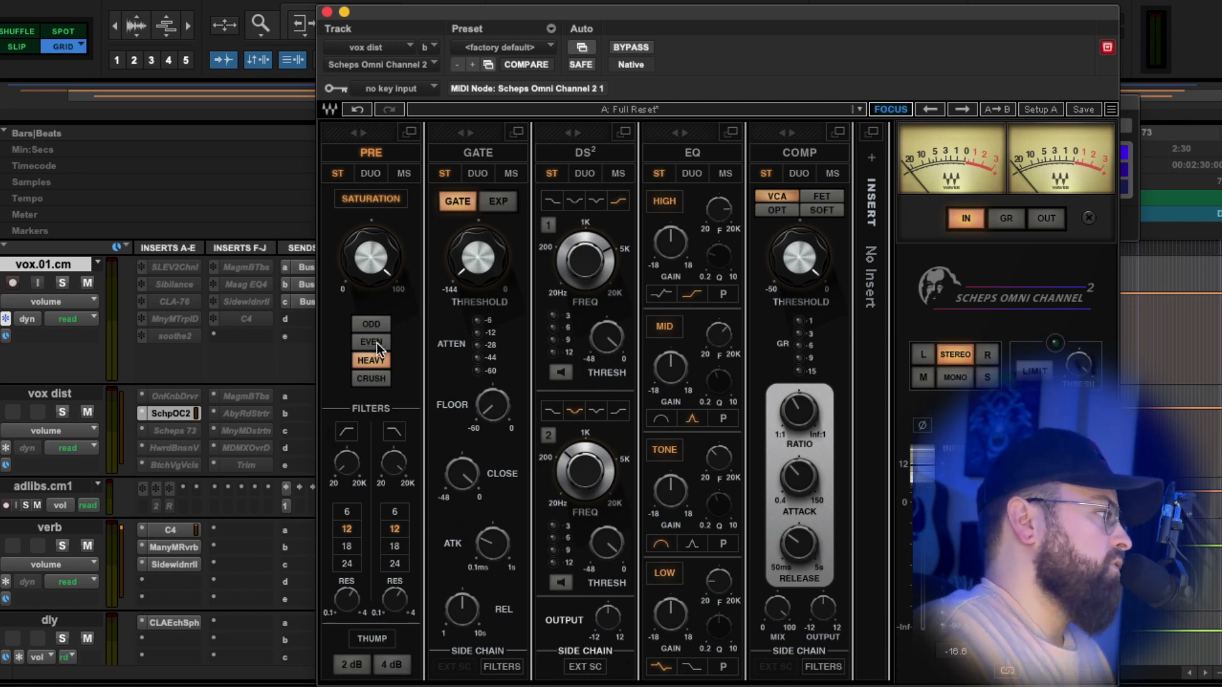
Play the vocal, switch the Omni Channel's preamp saturation to Even and compare it with the plug-in bypassed.
key(space)
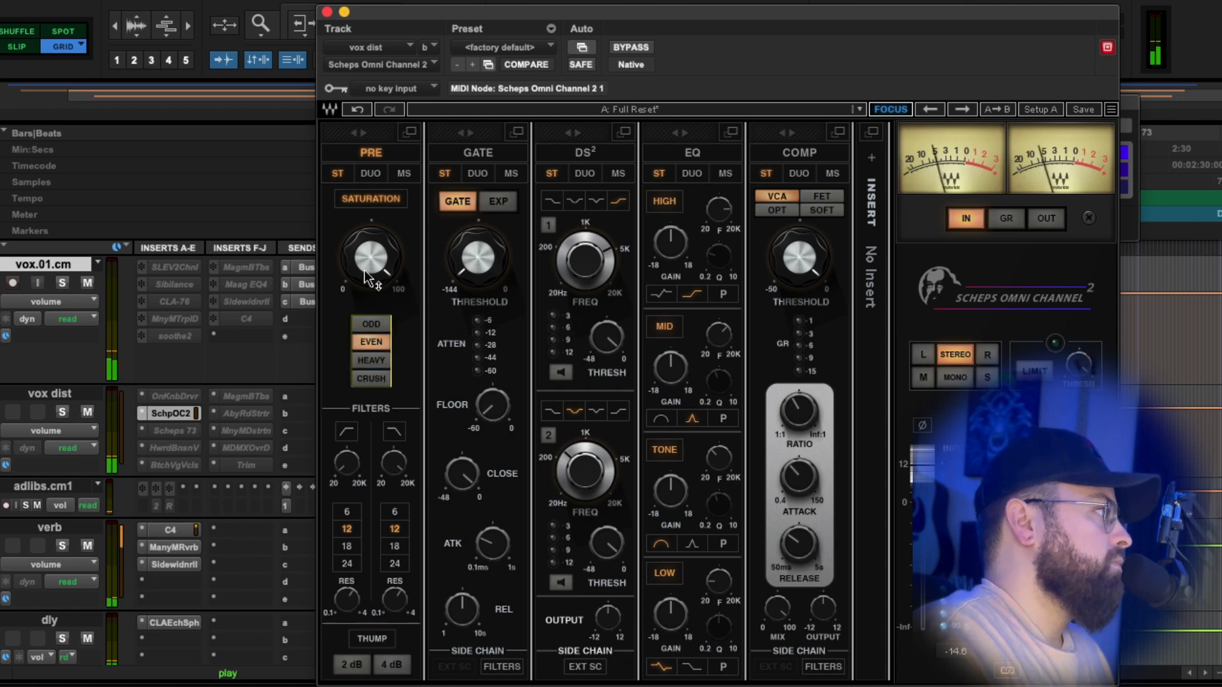
click(373, 341)
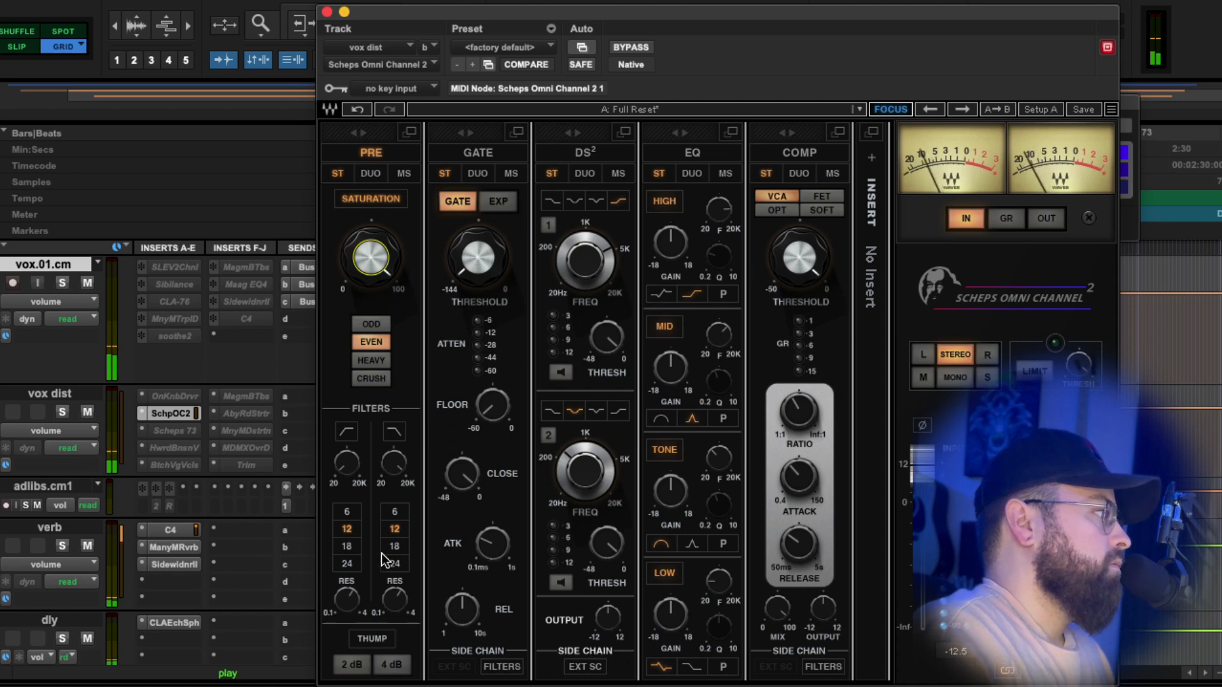
click(632, 48)
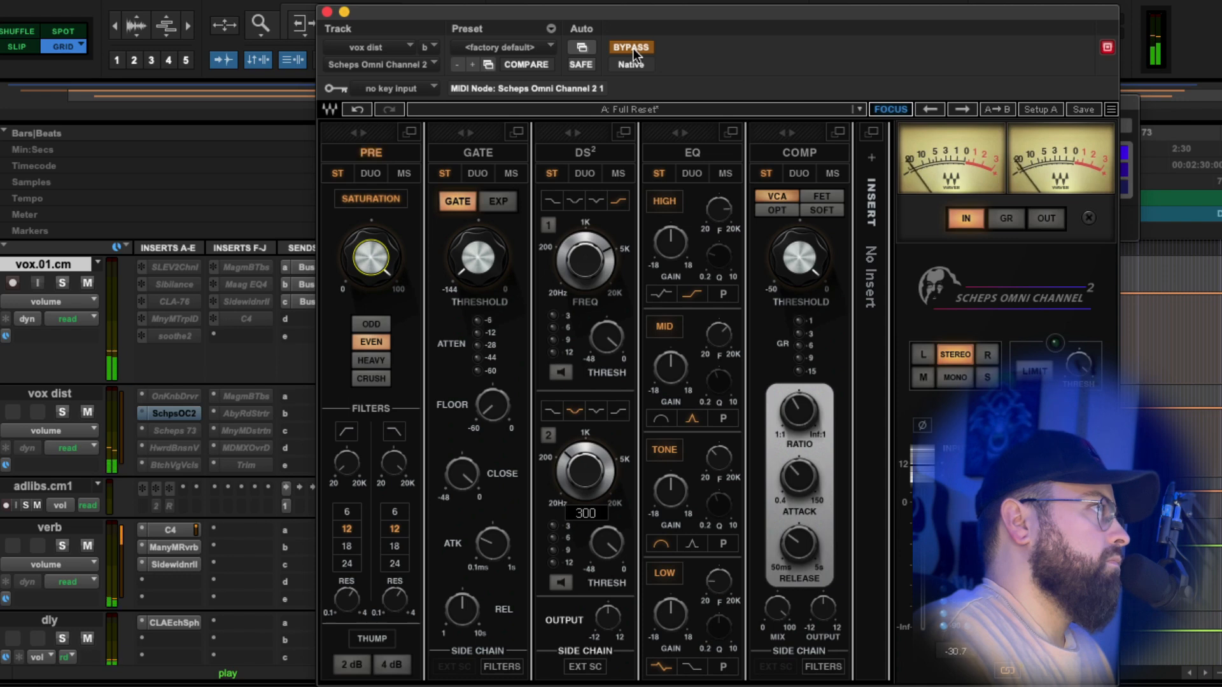
click(633, 48)
Boost the high-band gain in the Omni Channel's EQ and compare the result with the plug-in bypassed.
drag(678, 231, 677, 204)
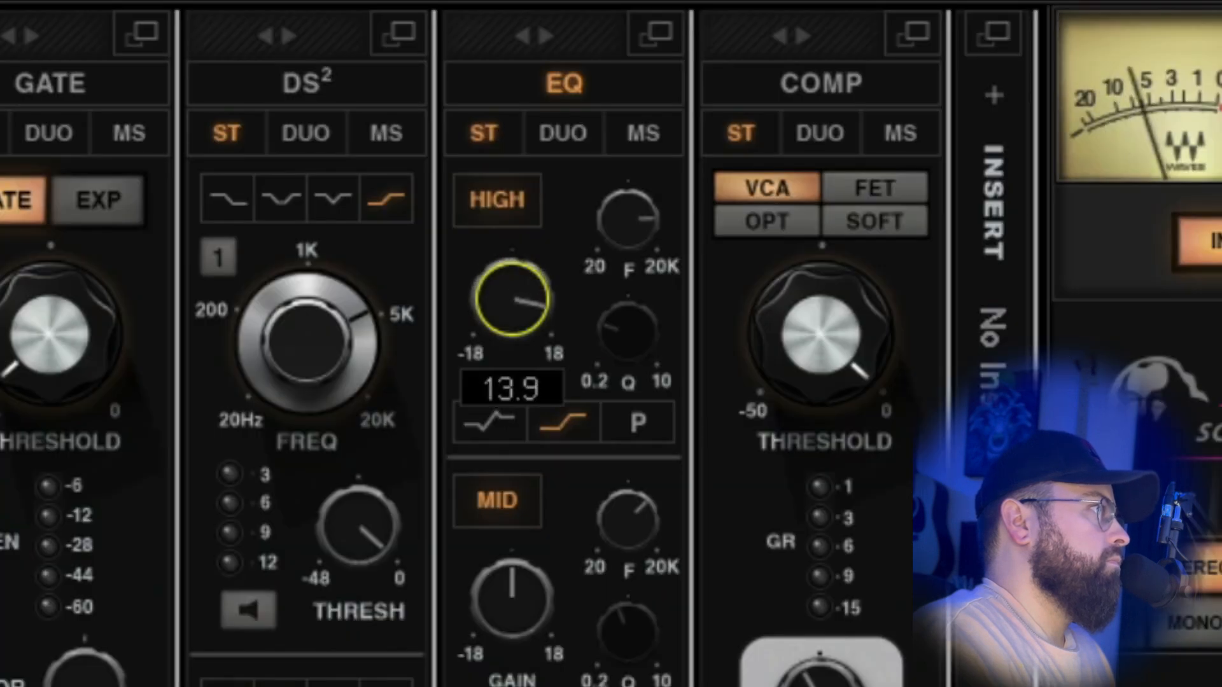
drag(512, 298, 512, 319)
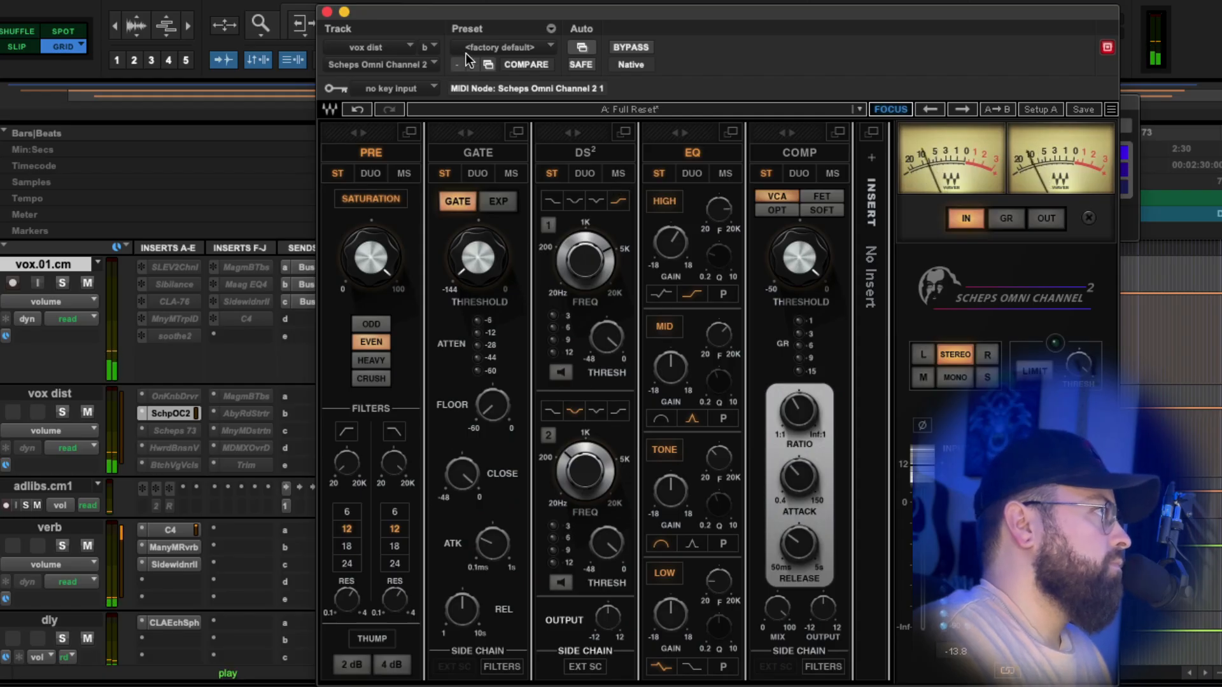
click(631, 47)
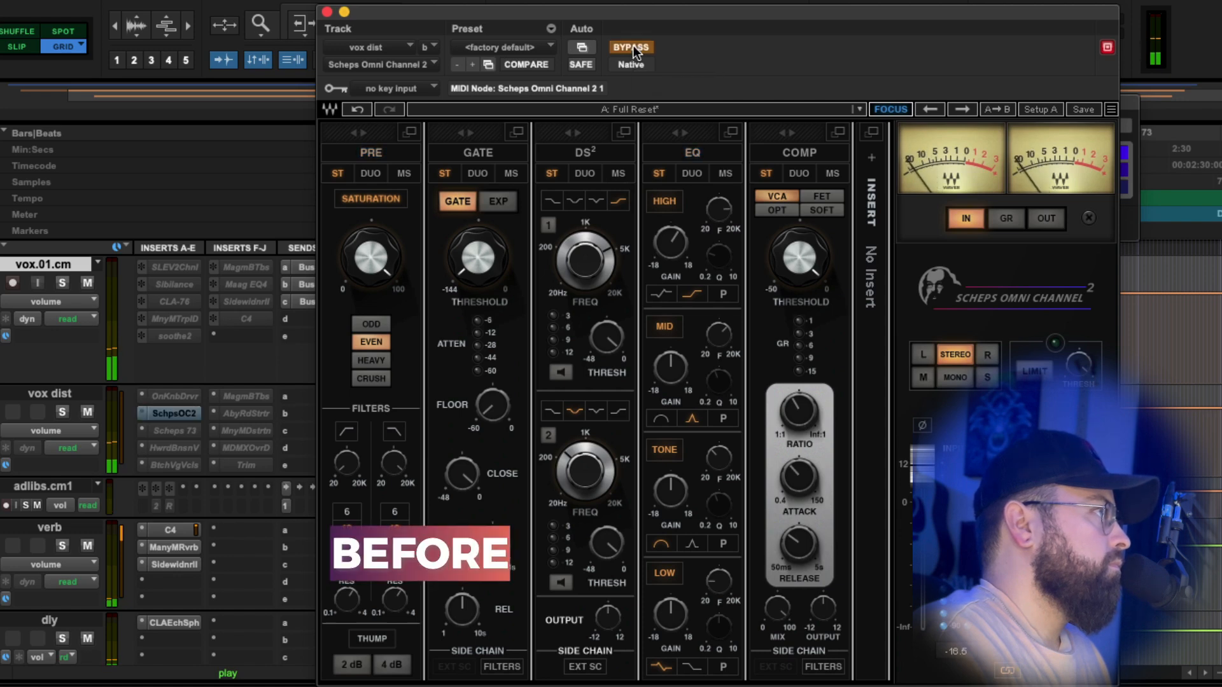
click(632, 46)
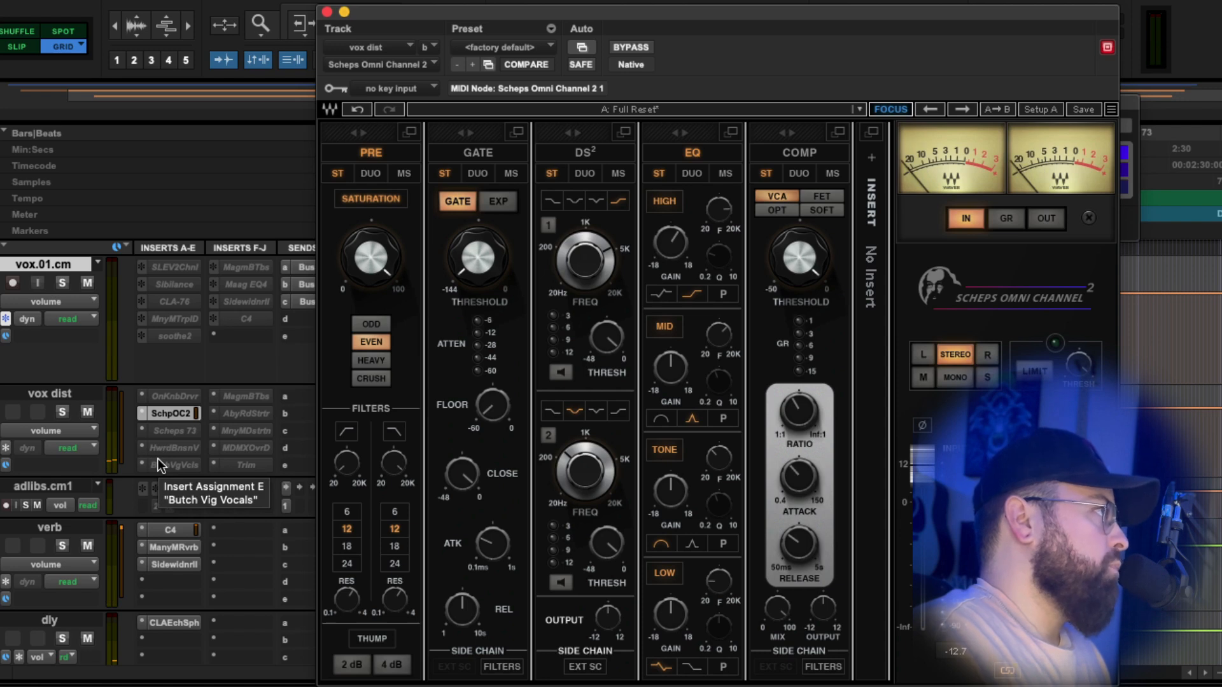
Activate and open Scheps 73 on vox dist, enable Drive with the preamp at 30, and lower the output to about -11 dB.
click(166, 431)
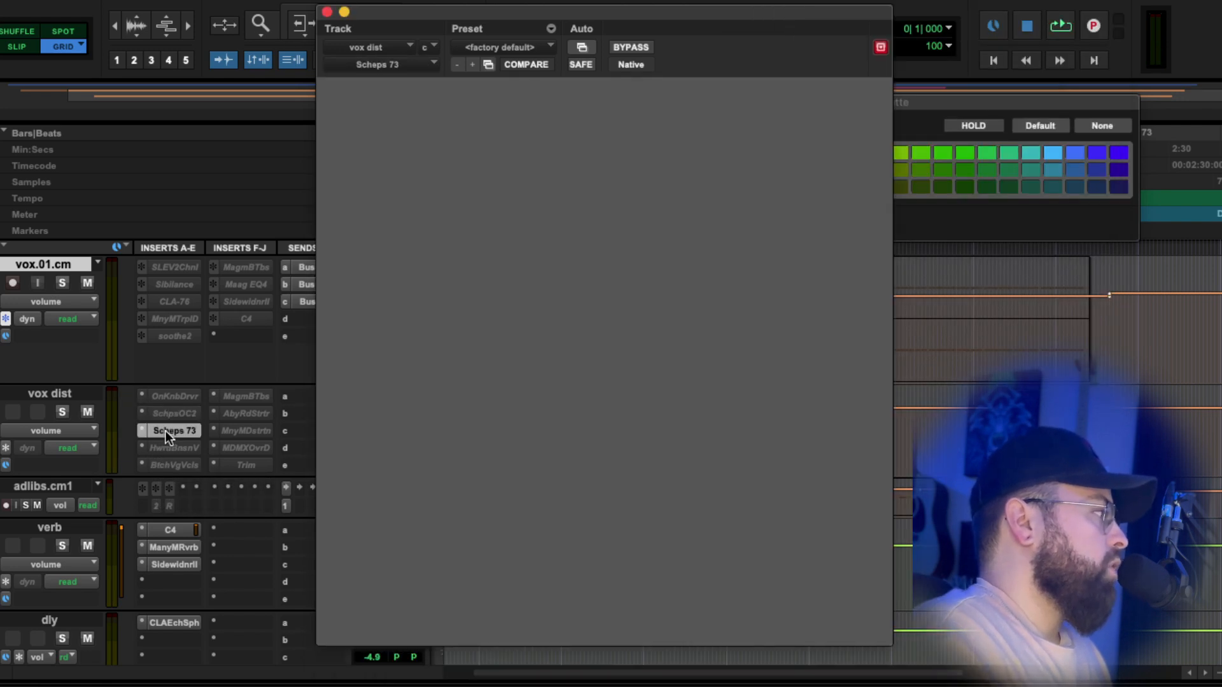
drag(521, 27, 603, 27)
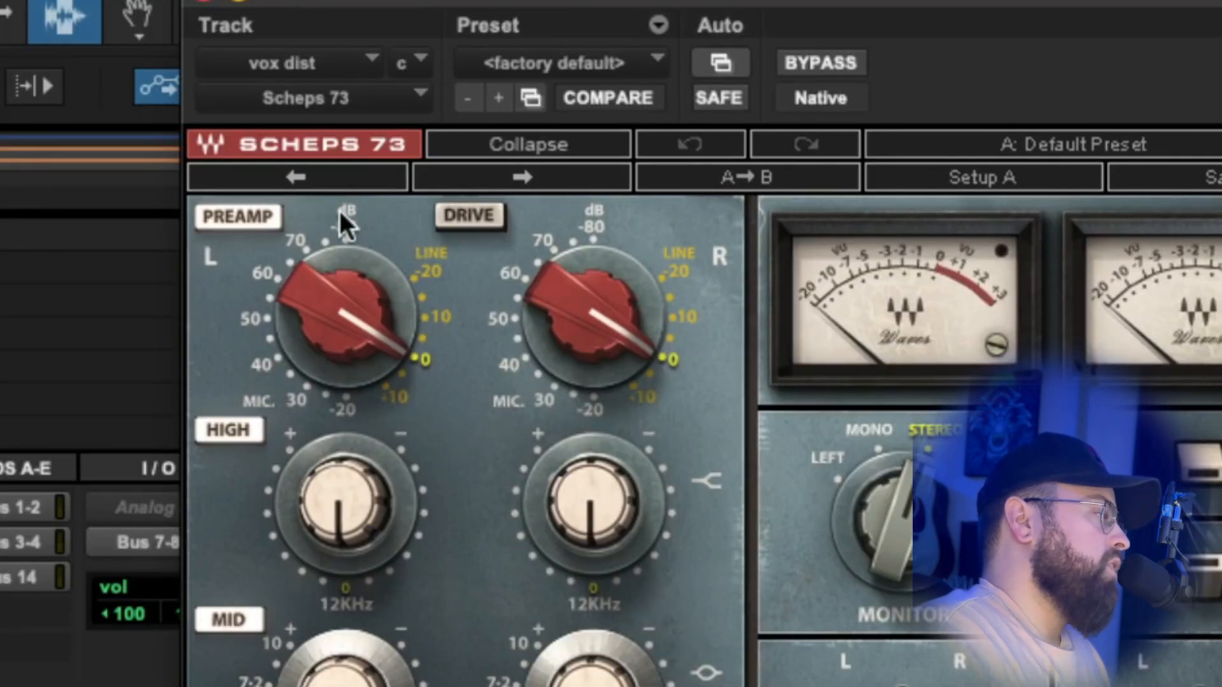
click(458, 216)
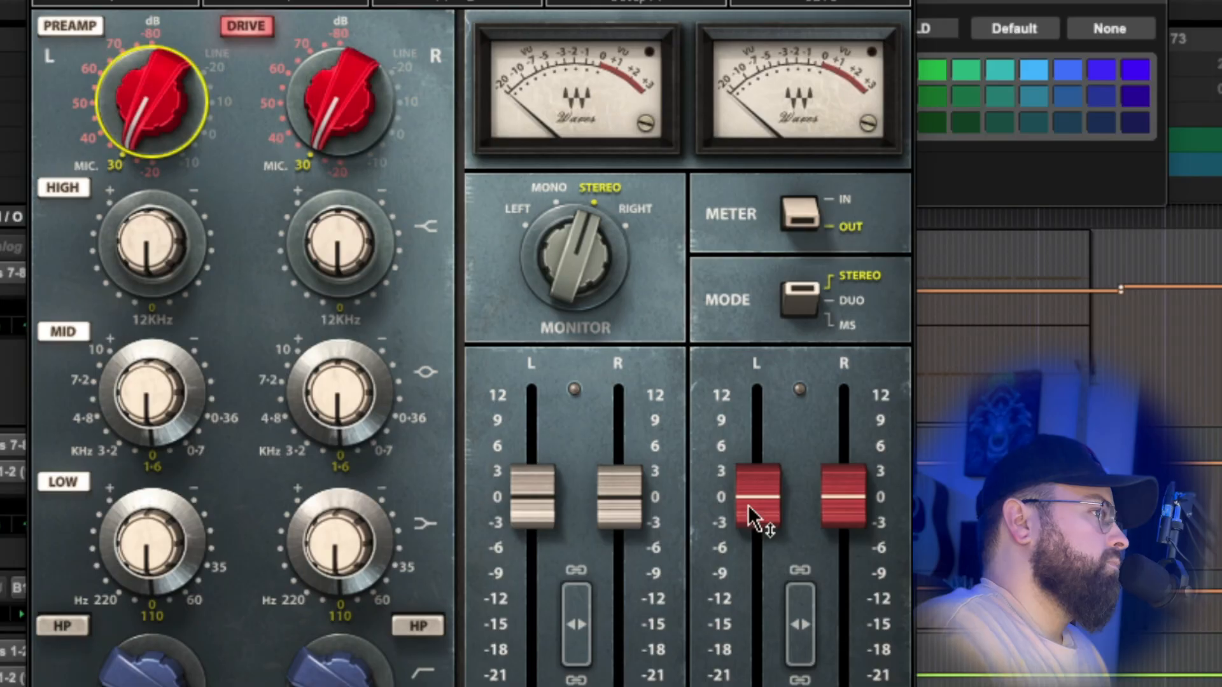
drag(760, 506, 760, 597)
click(153, 98)
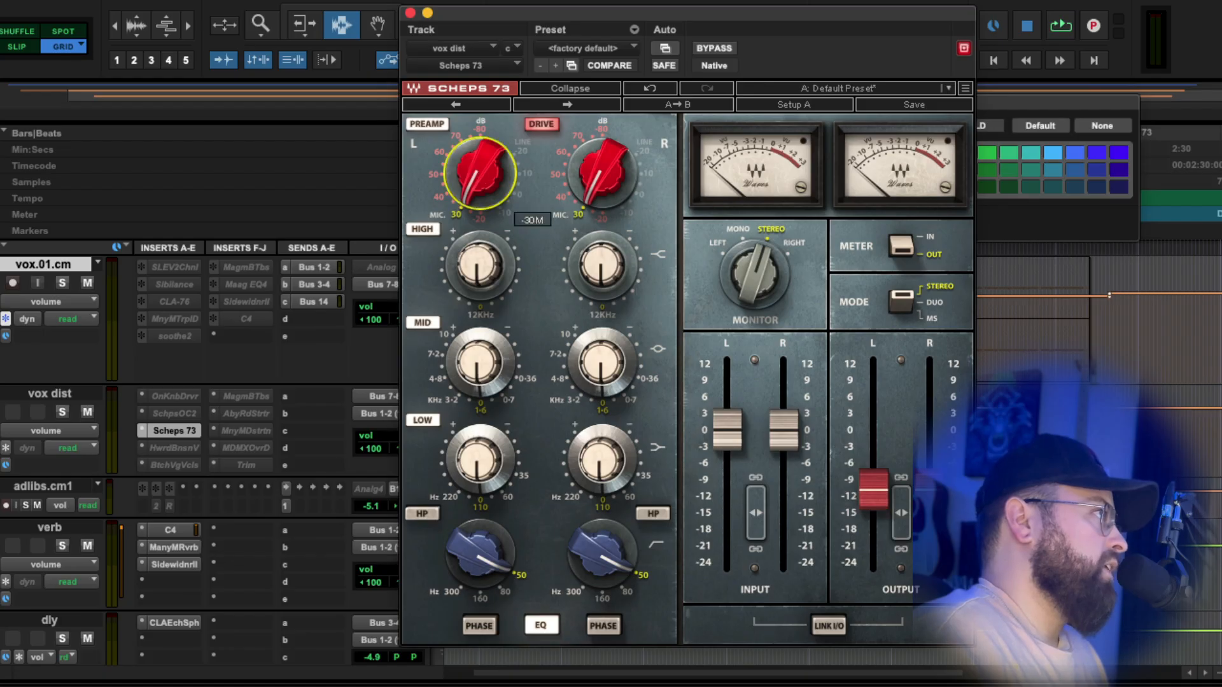
Raise the Scheps 73 preamp drive to 50 during playback and lower its output faders to about -22 dB.
key(space)
drag(490, 181, 490, 161)
drag(873, 490, 873, 534)
drag(485, 181, 485, 172)
key(space)
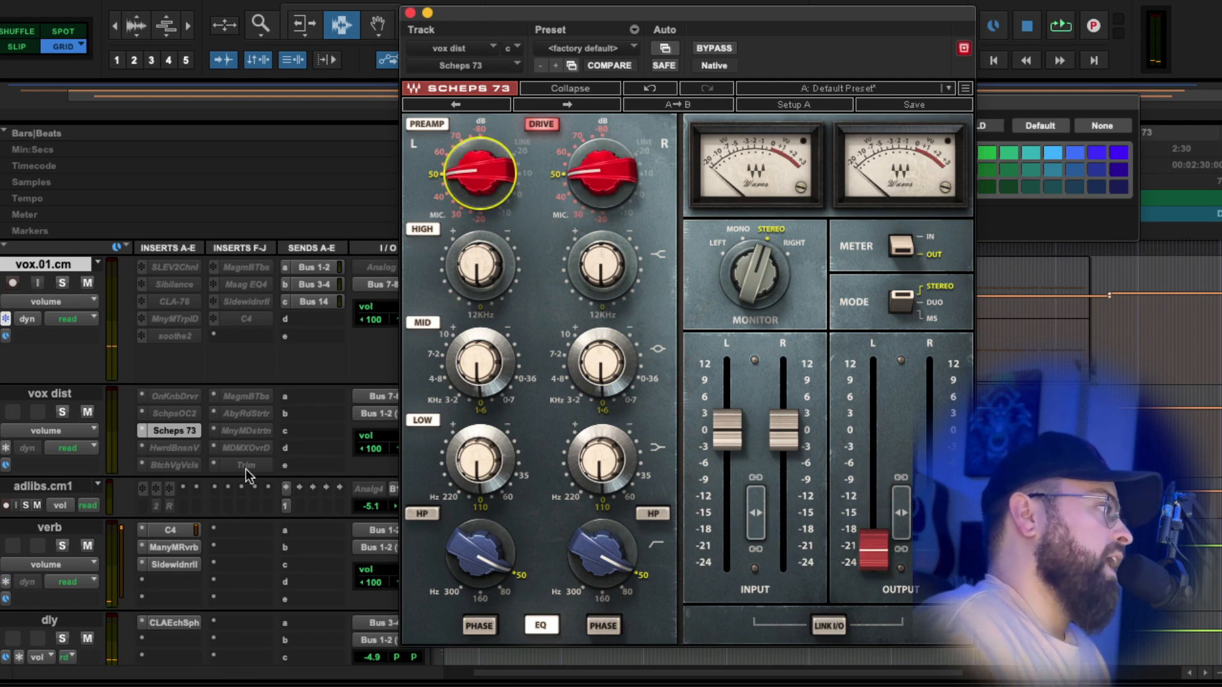
Activate the Trim insert on vox dist, set its gain to -7.8 dB and play back the vocal.
click(247, 468)
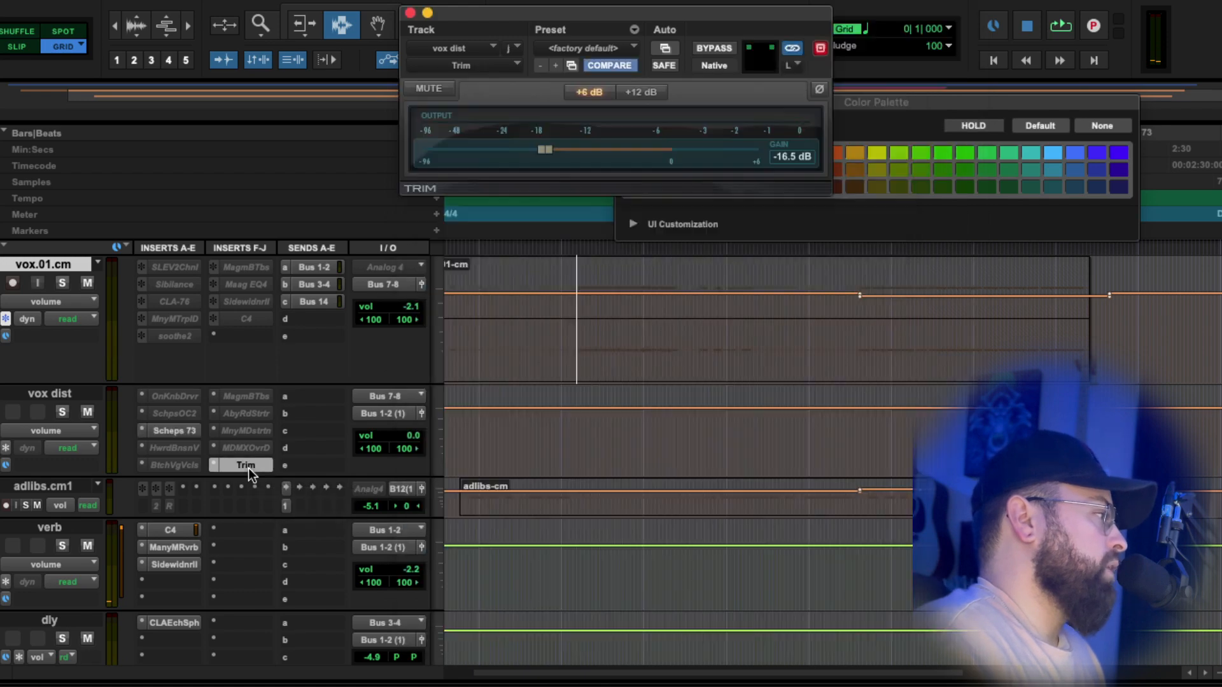
drag(548, 147, 613, 153)
key(space)
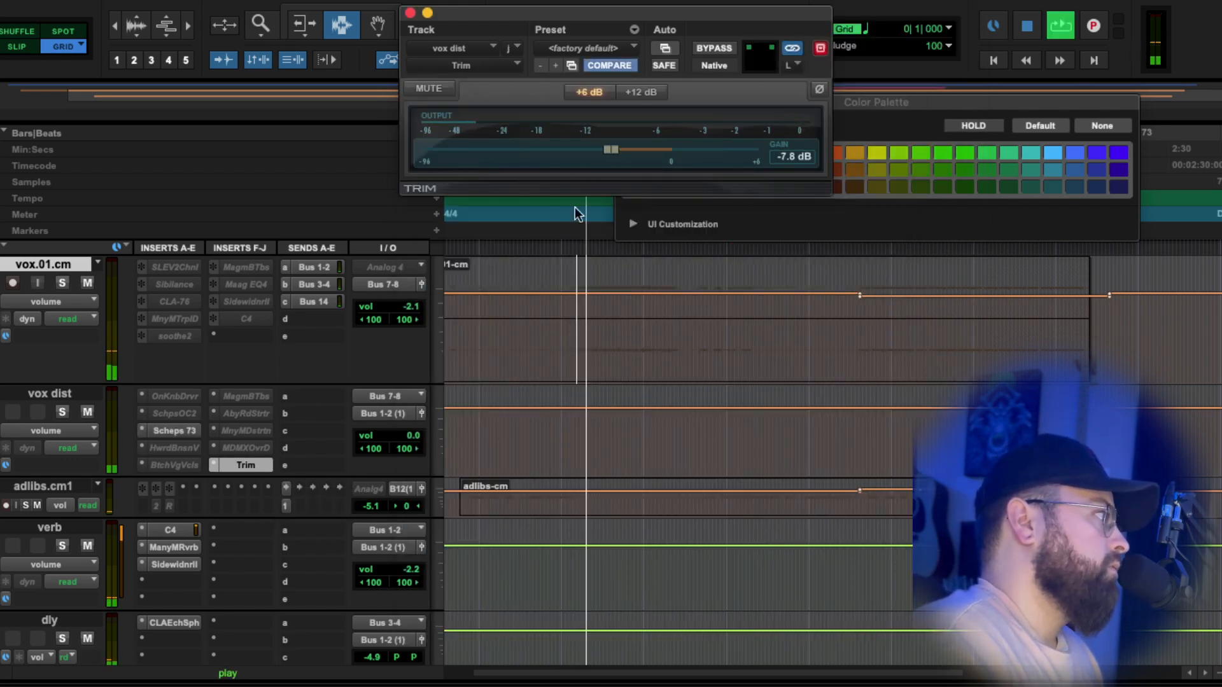
Raise the Scheps 73 preamp drive to about 55 and match the level by setting the vox dist Trim gain to -7.6 dB during playback.
click(178, 433)
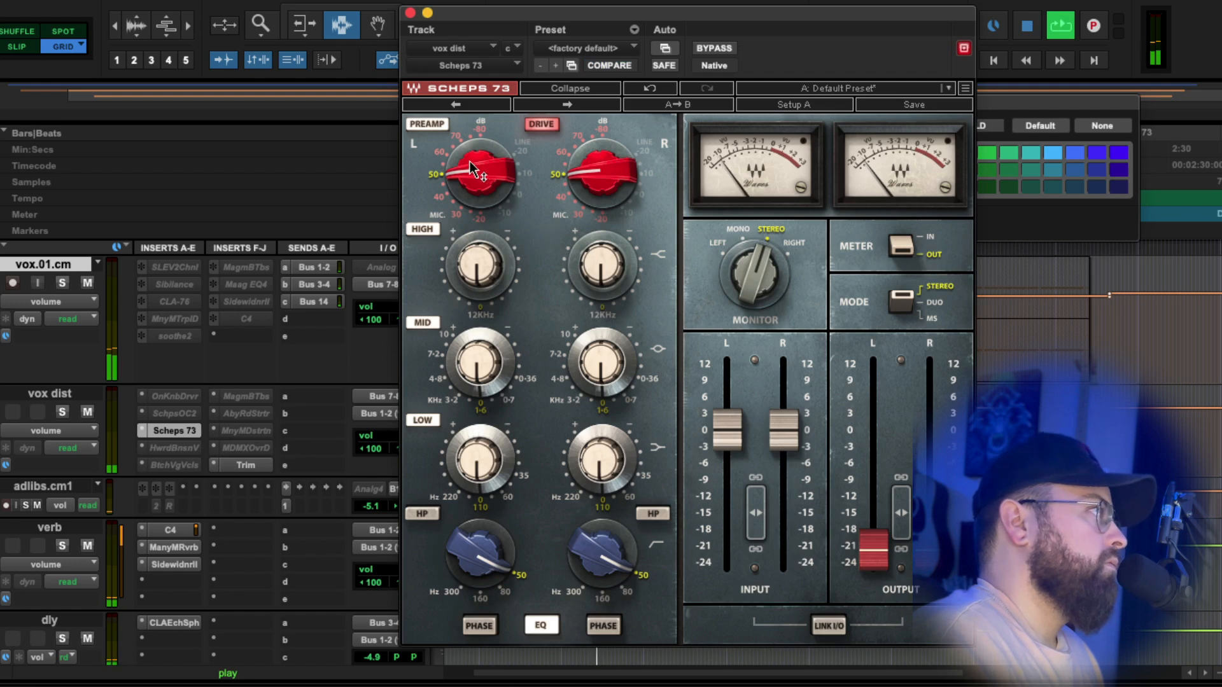
drag(471, 169, 470, 162)
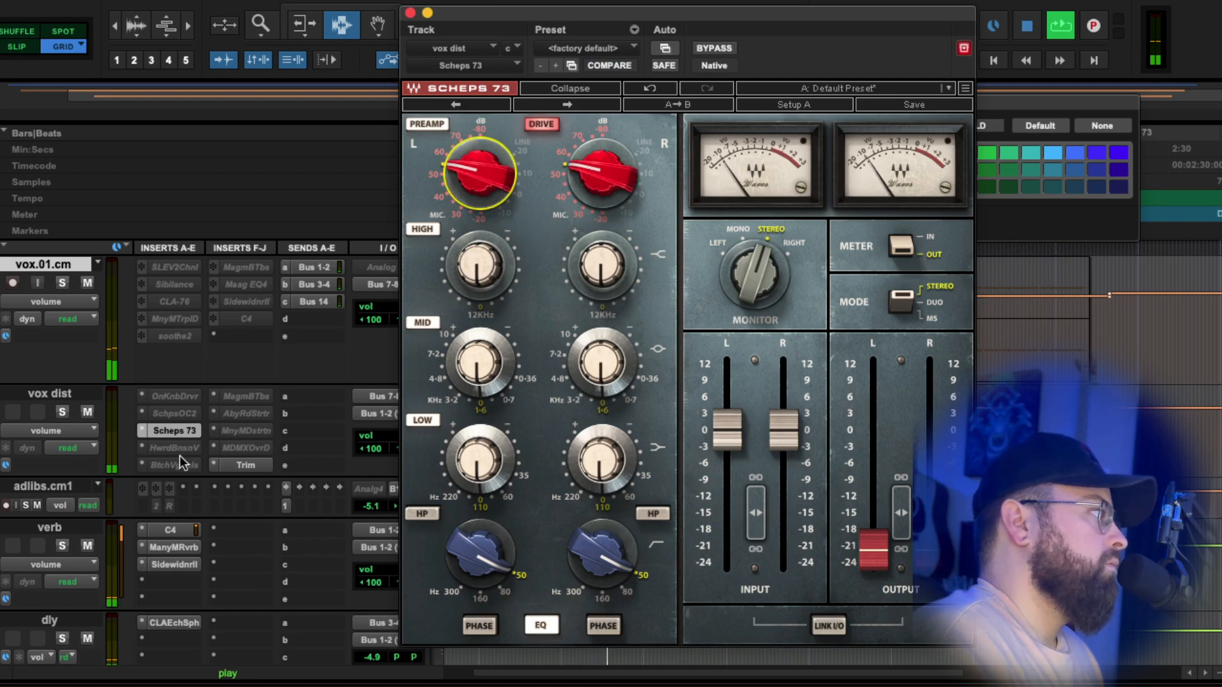
click(245, 465)
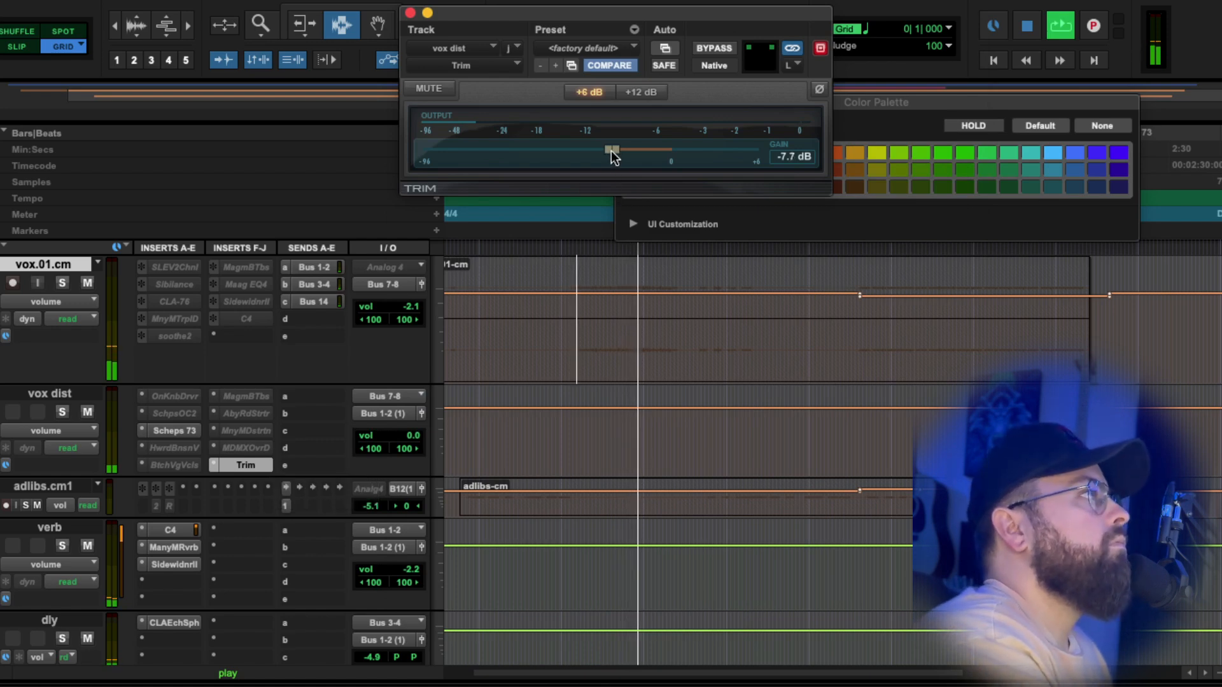
drag(611, 151, 612, 150)
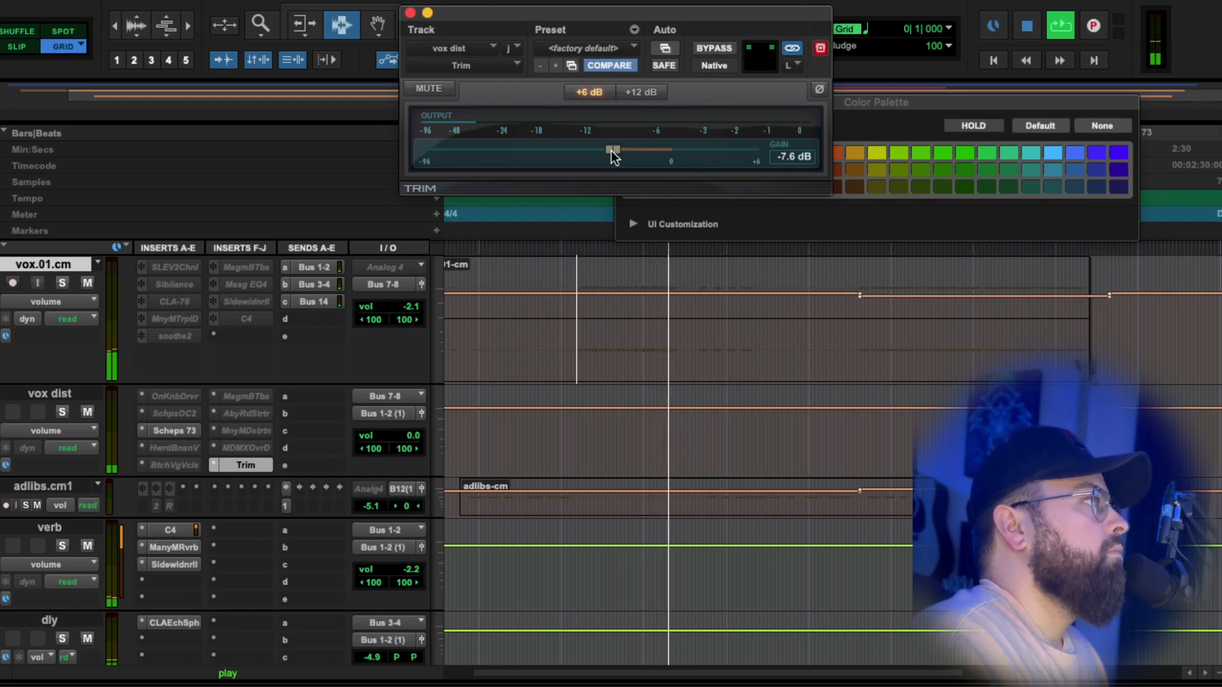
key(space)
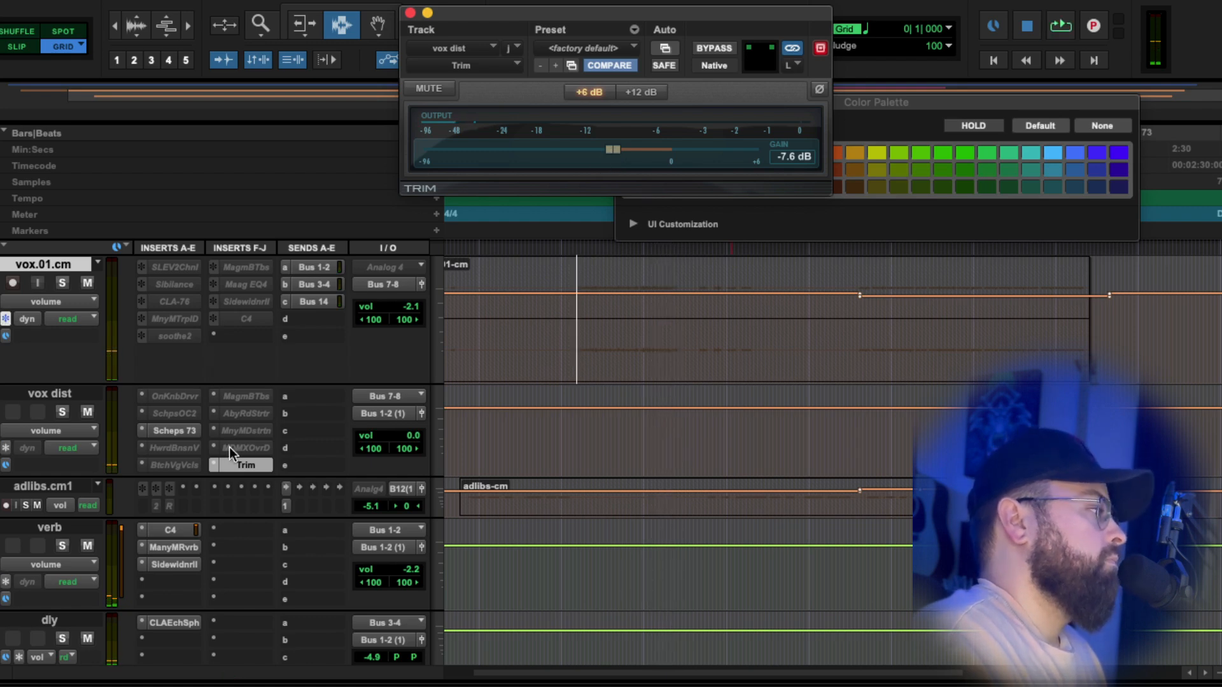
Reopen Scheps 73 on vox dist and lower its output faders to about -24 dB while playing back the vocal.
click(173, 430)
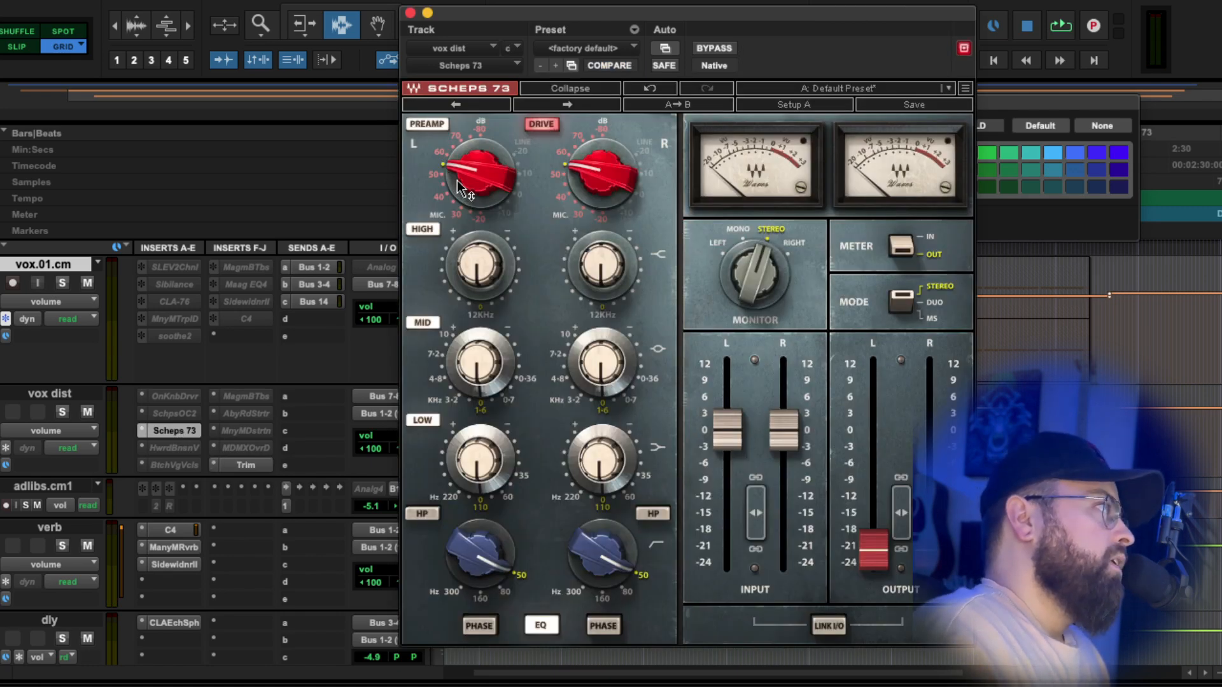
mouse_move(456, 180)
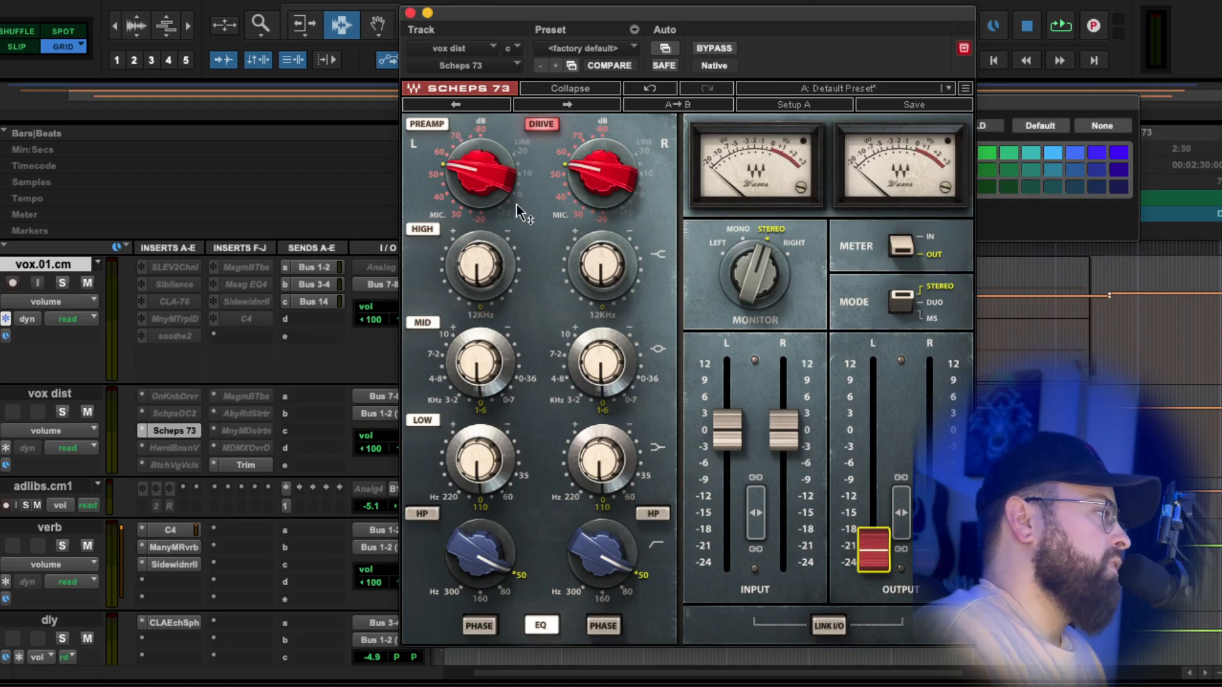
key(space)
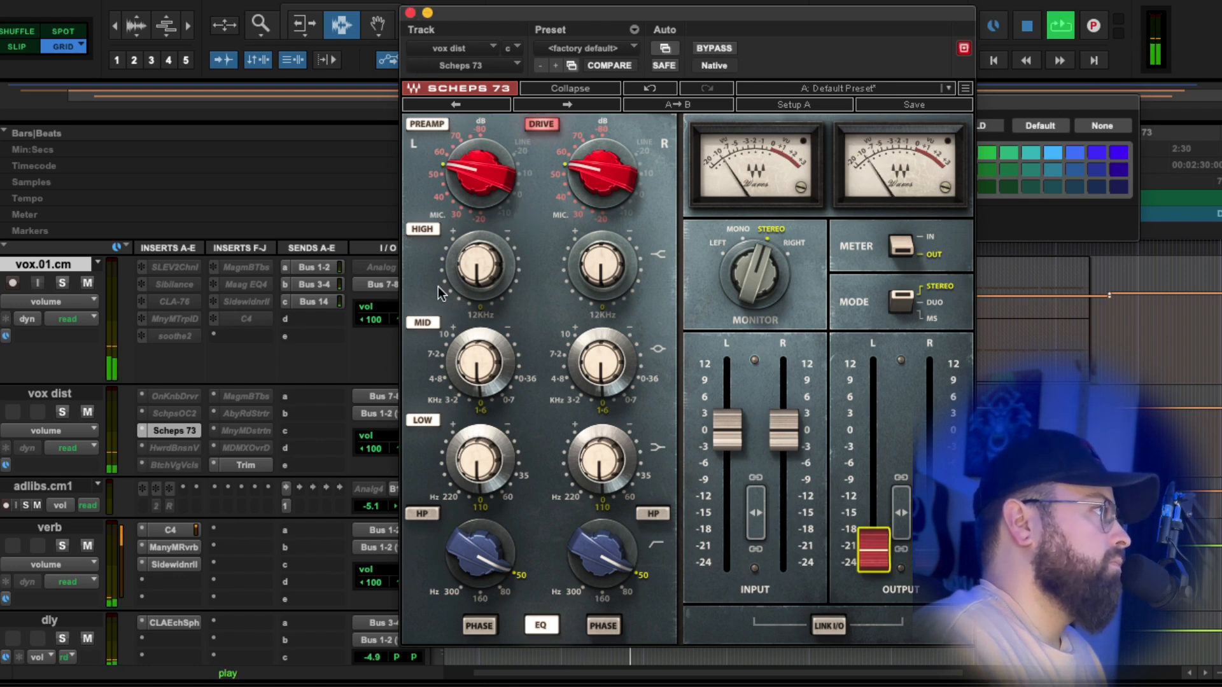
drag(873, 549, 874, 560)
key(space)
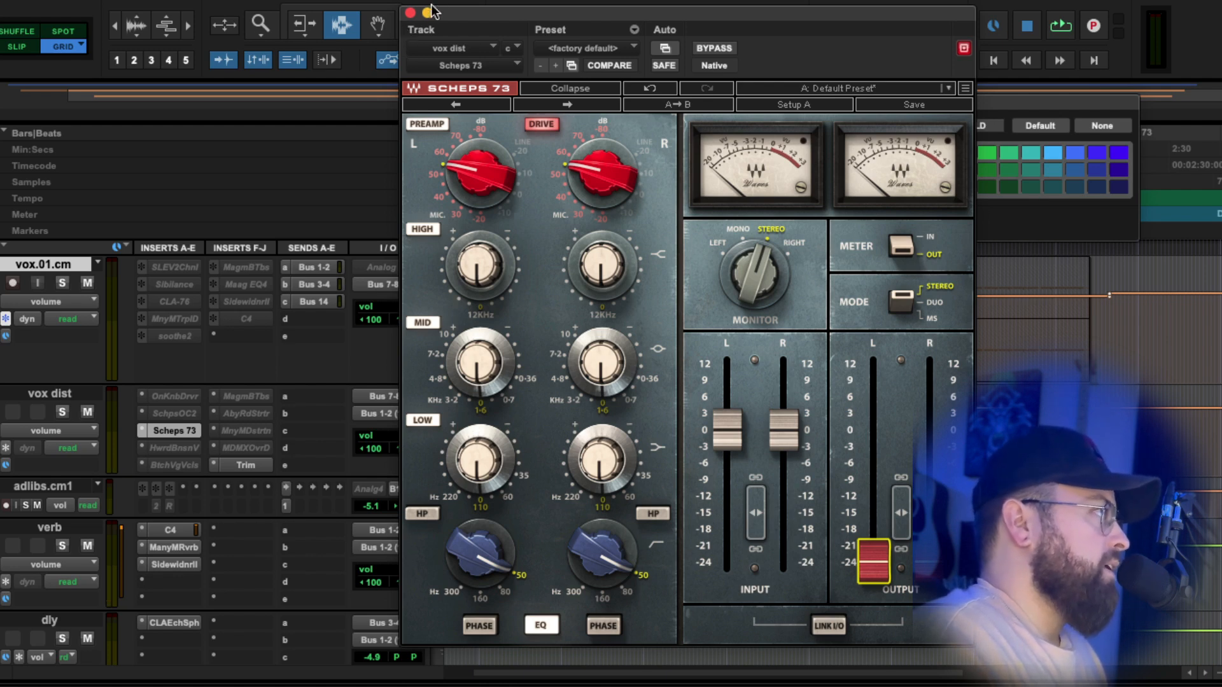
drag(477, 17, 456, 11)
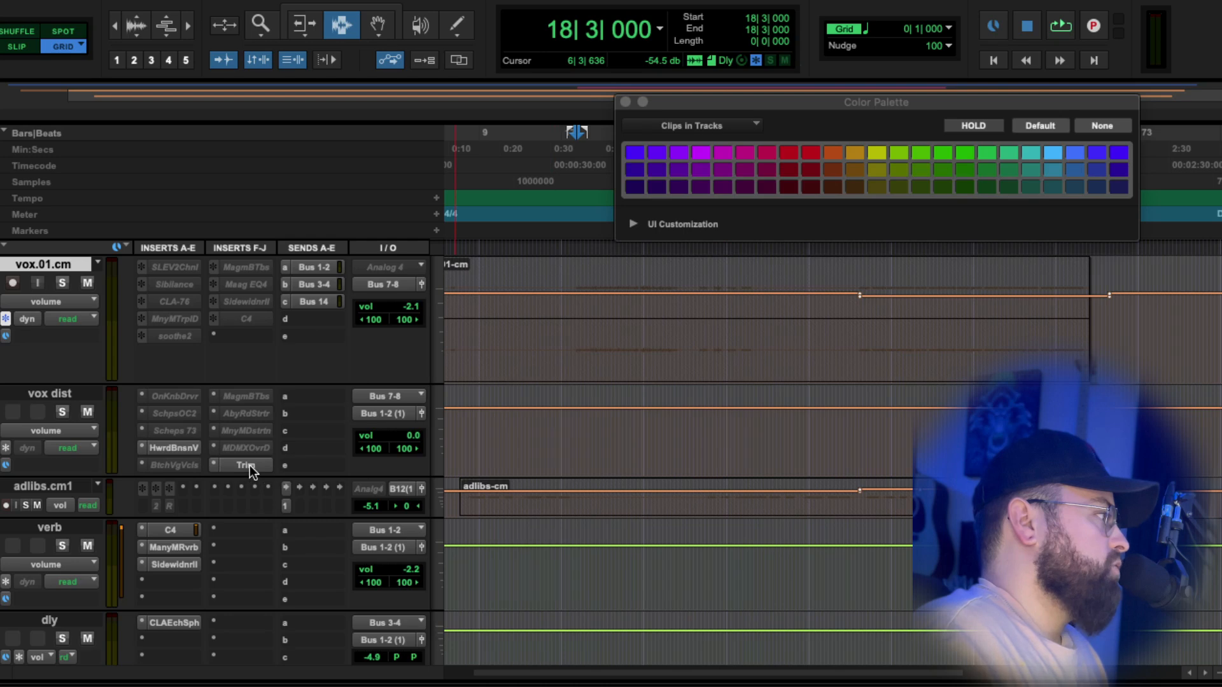
Open Howard Benson Vocals on vox dist and disable its Space, Echo, Width, Multiplier and EQ modules.
click(176, 448)
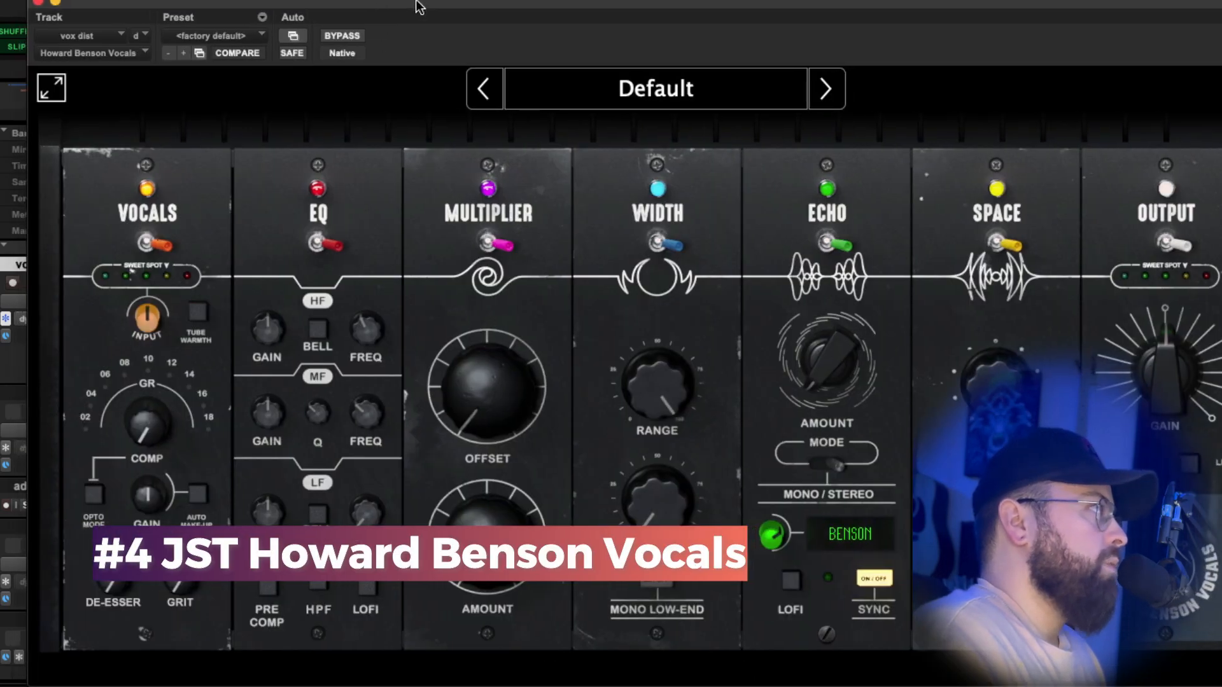
click(1018, 239)
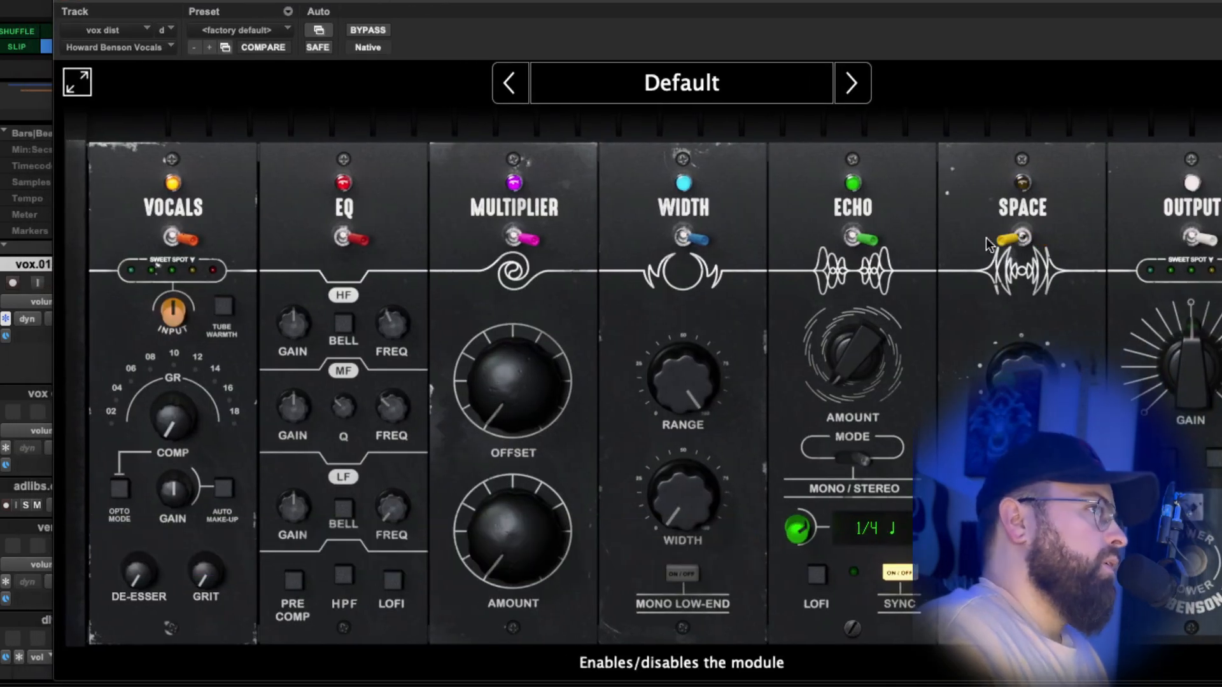
click(855, 241)
click(684, 239)
click(513, 239)
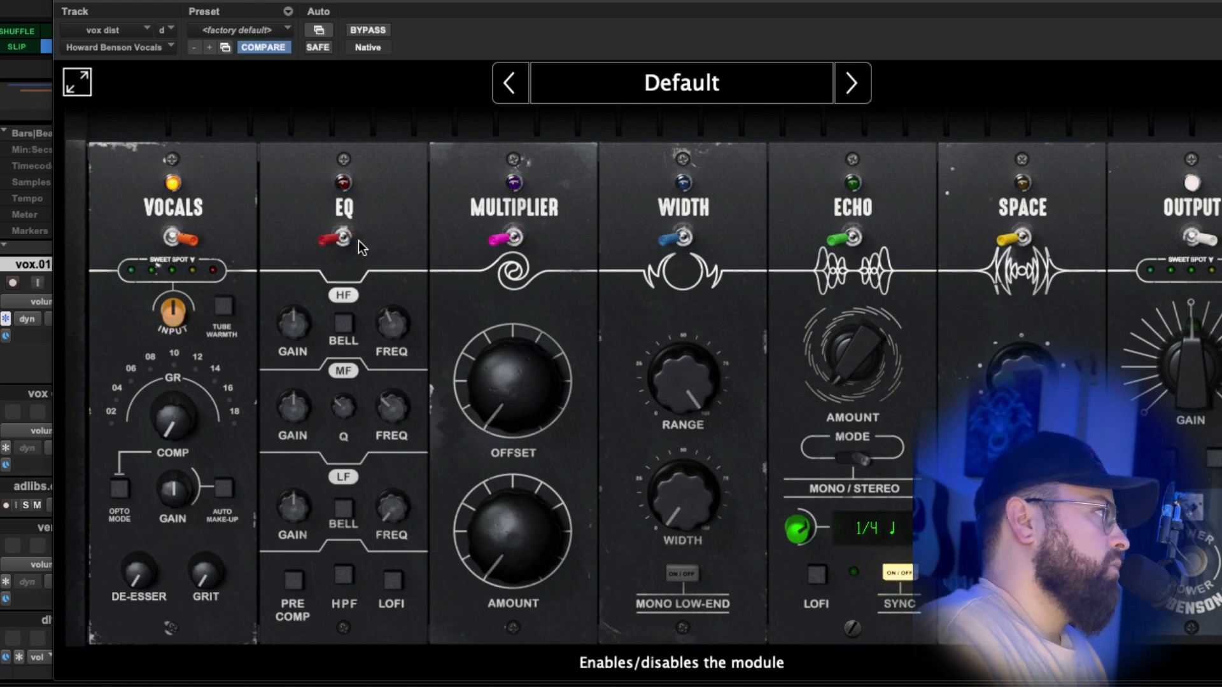
click(344, 239)
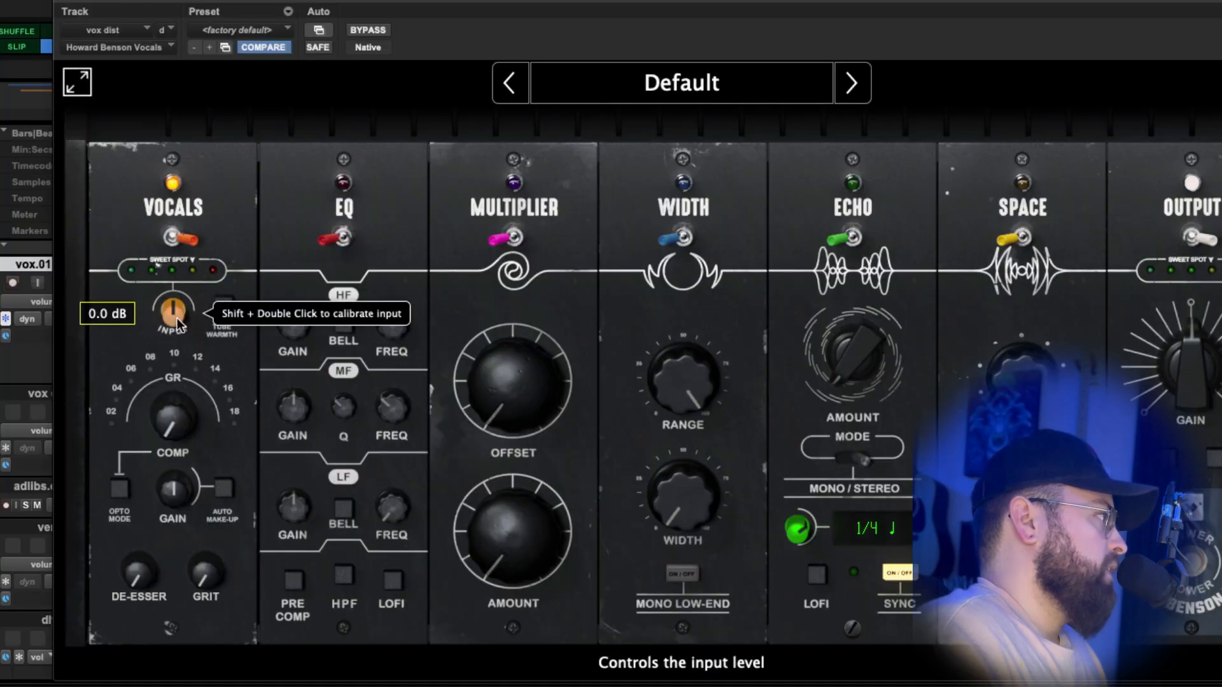
Raise the Vocals module's input to about 12 dB with Tube Warmth enabled, compensating with output gain at about 18% and slightly lower Vocals gain.
mouse_move(219, 290)
mouse_down()
mouse_move(177, 320)
mouse_move(215, 266)
mouse_move(213, 277)
mouse_up()
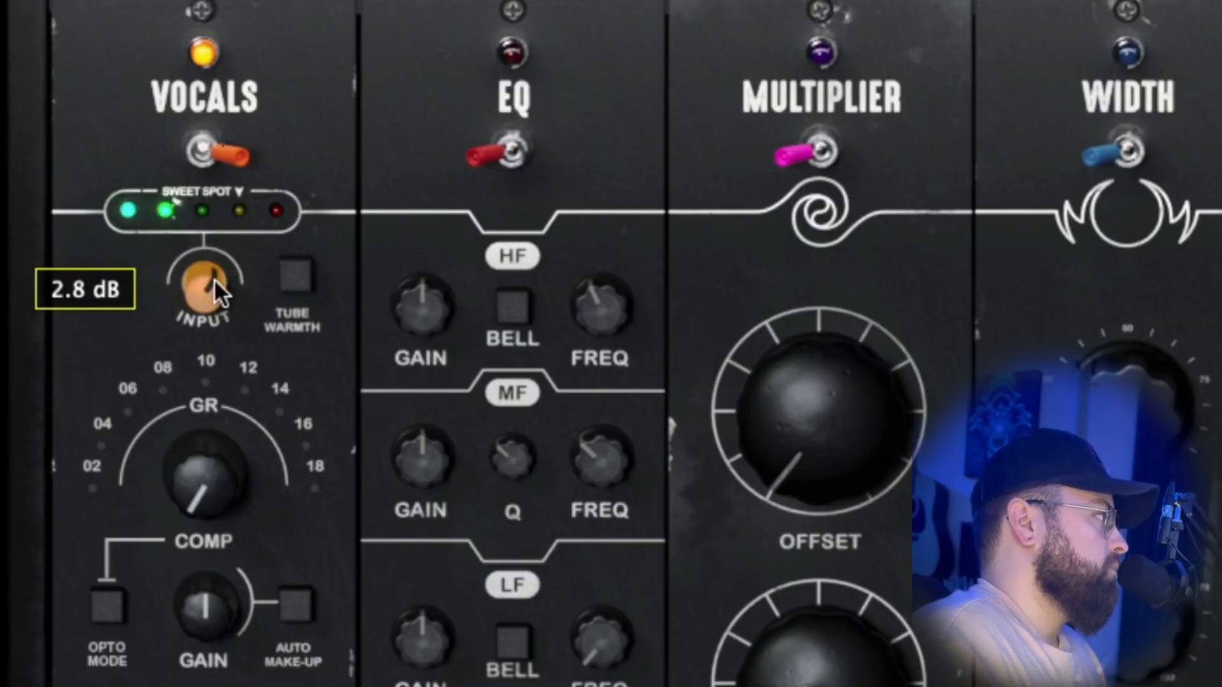
click(295, 274)
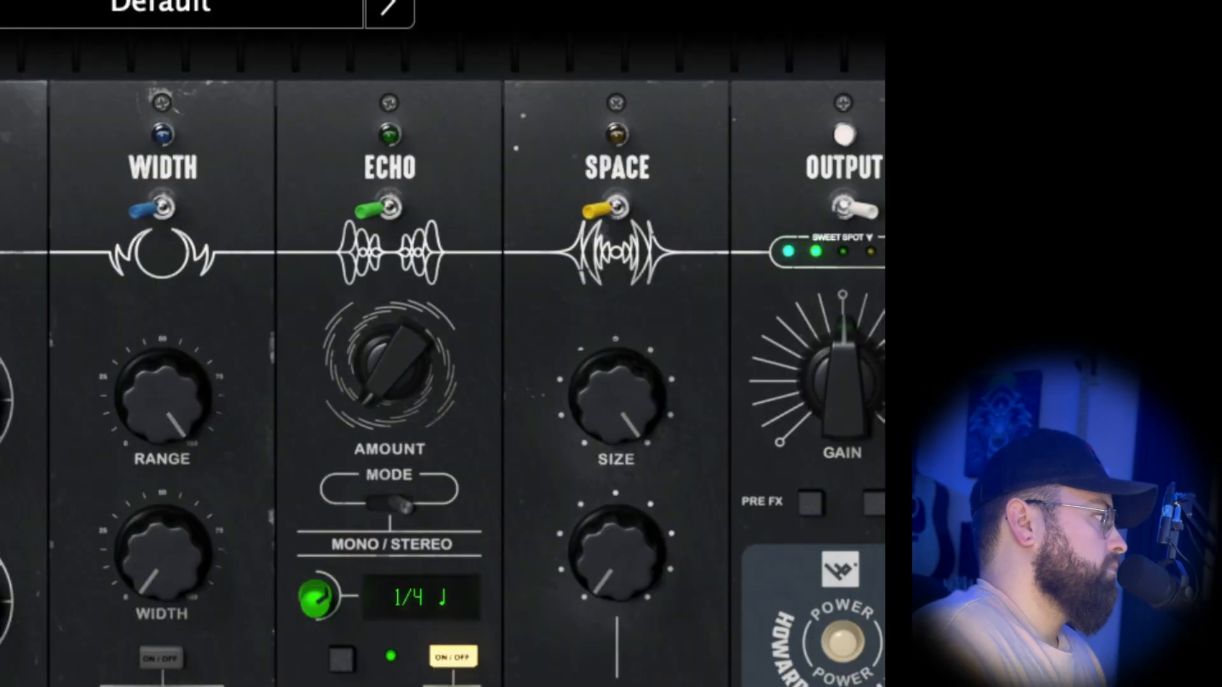
mouse_move(831, 379)
mouse_down()
mouse_move(829, 414)
mouse_move(827, 394)
mouse_up()
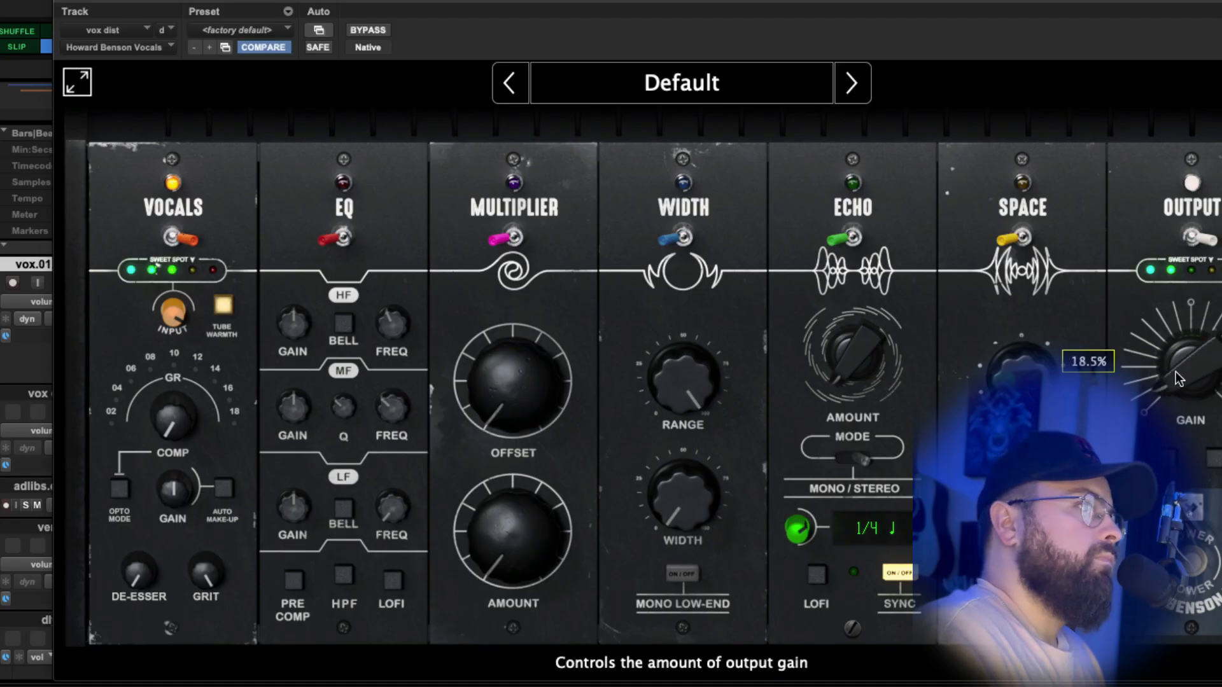
drag(1174, 372, 1174, 382)
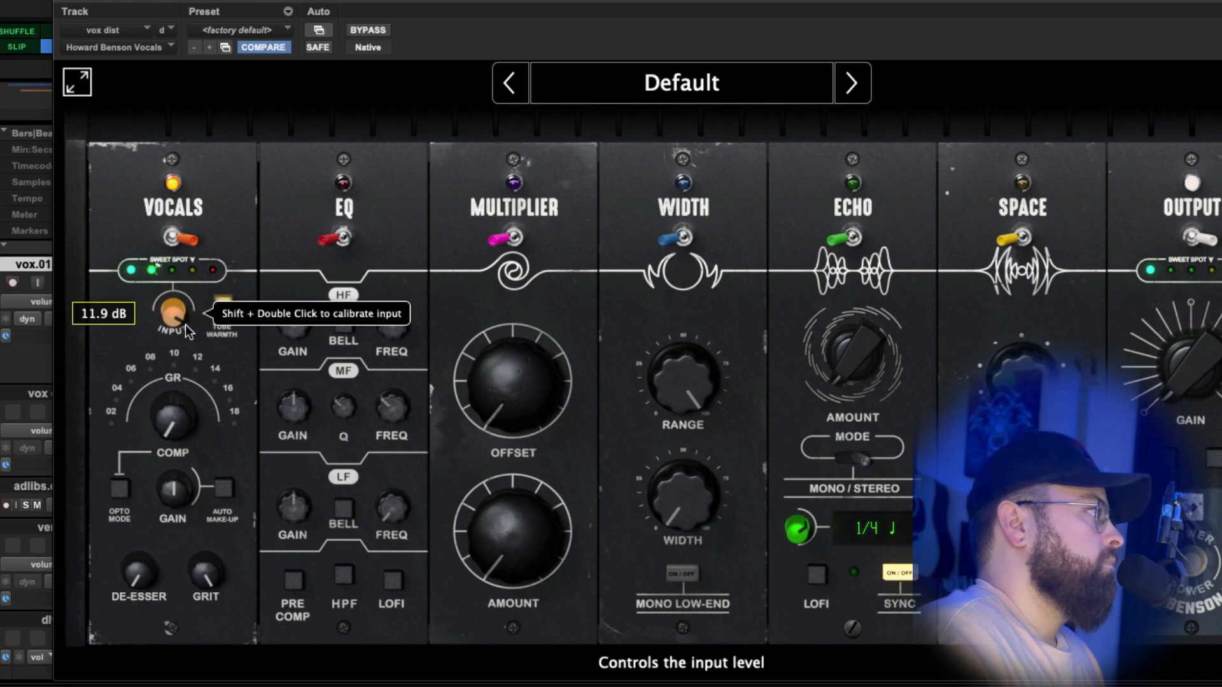
drag(171, 316, 170, 300)
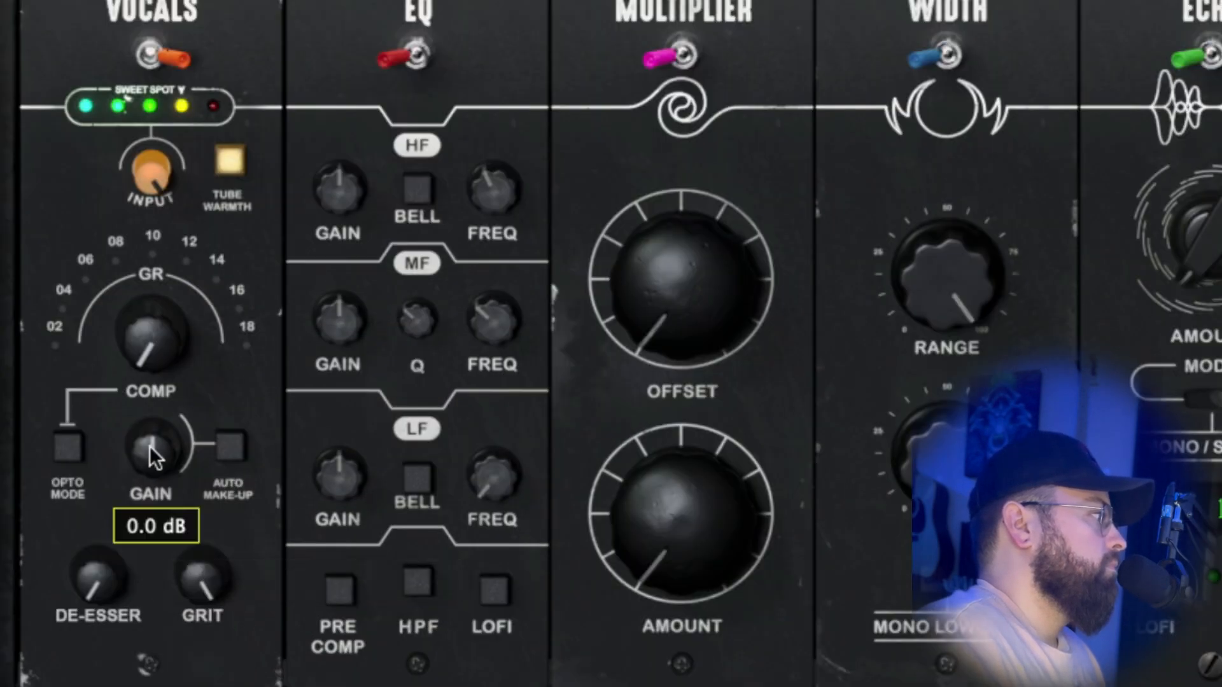
mouse_move(151, 449)
mouse_down()
mouse_move(155, 416)
mouse_move(150, 449)
mouse_up()
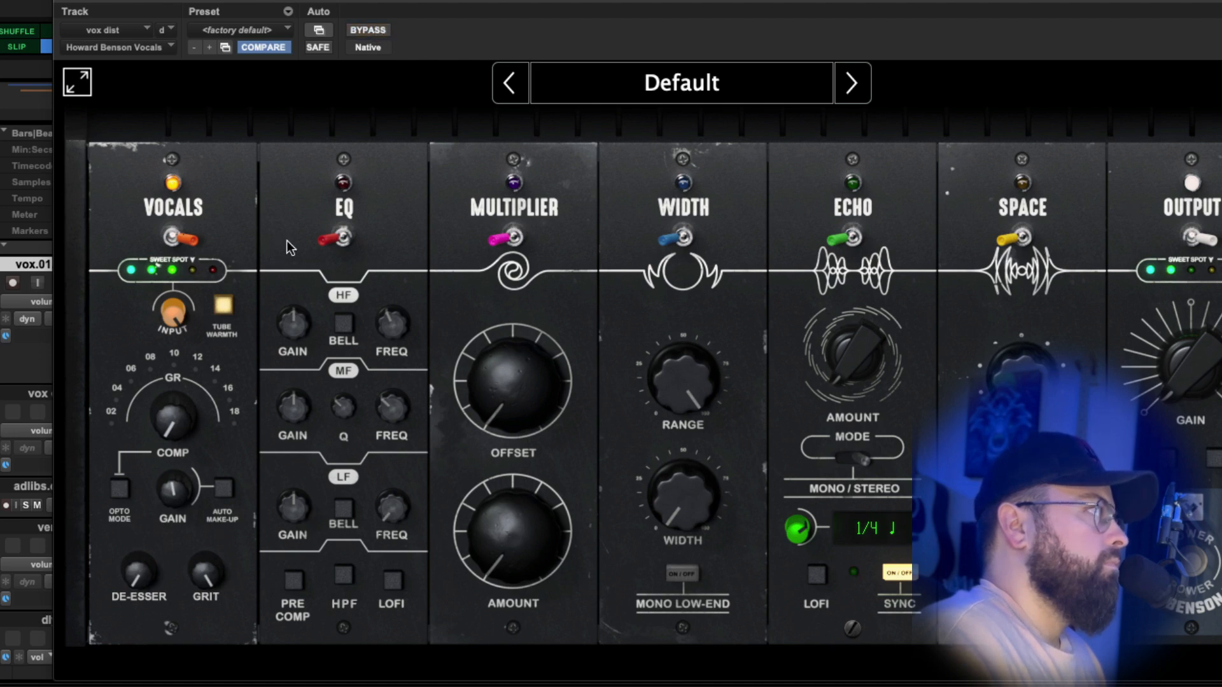
Enable Opto Mode in the Vocals module and raise Comp slightly for about 4 dB of gain reduction.
mouse_move(178, 422)
click(119, 488)
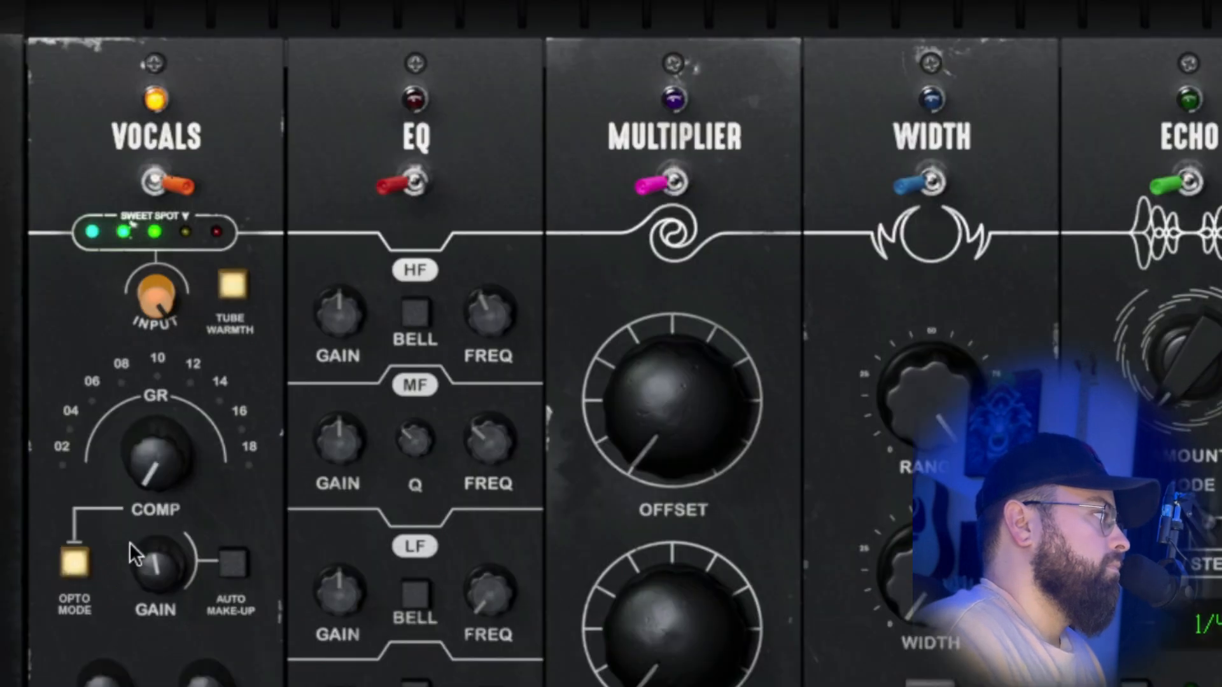
mouse_move(156, 446)
mouse_down()
mouse_move(153, 356)
mouse_move(121, 450)
mouse_move(143, 420)
mouse_move(138, 437)
mouse_up()
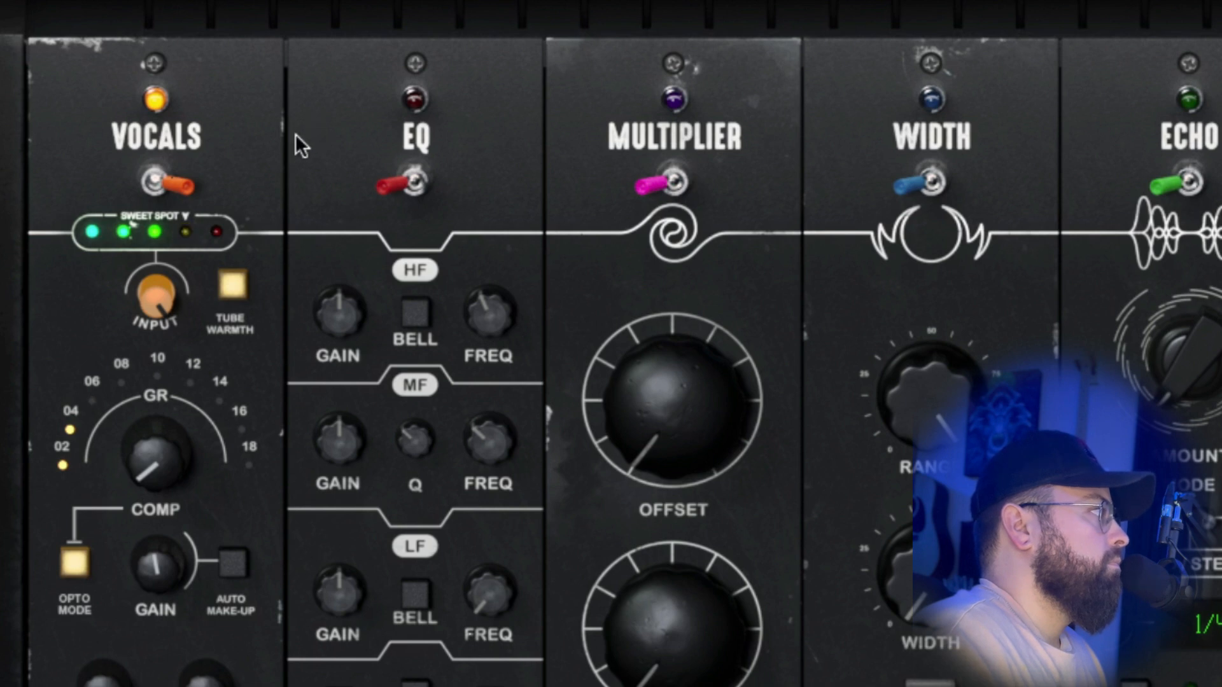
mouse_move(136, 475)
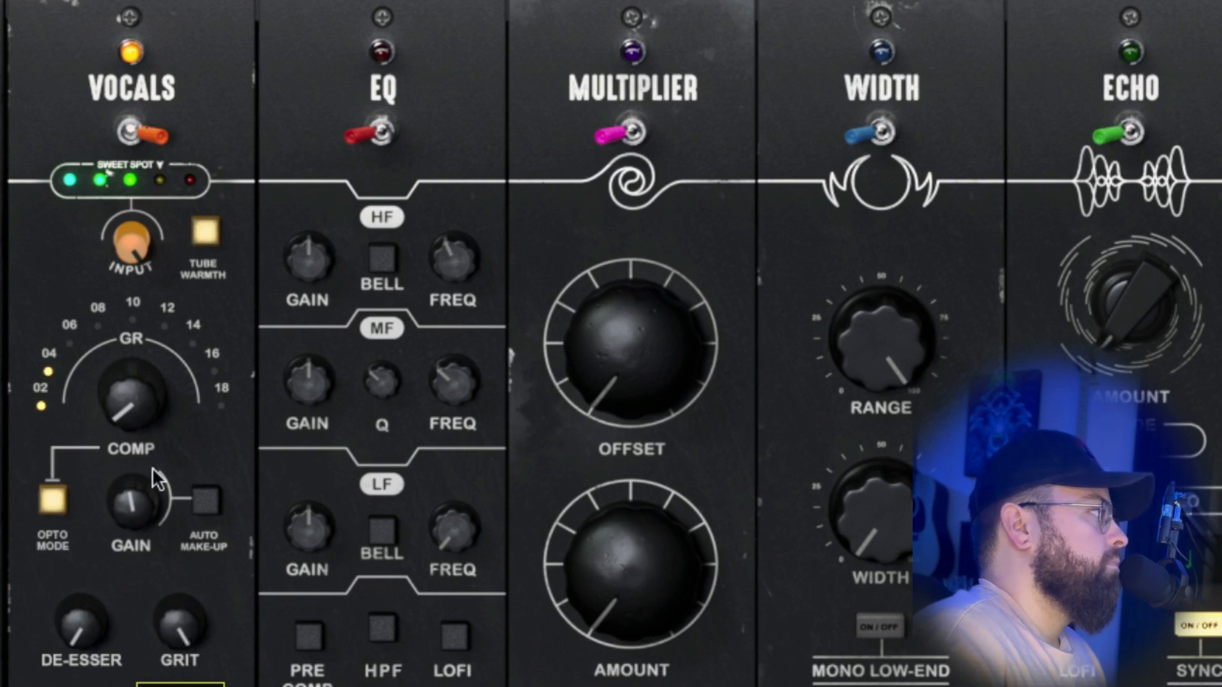
Compare the vocal with Tube Warmth switched off and back on.
click(205, 234)
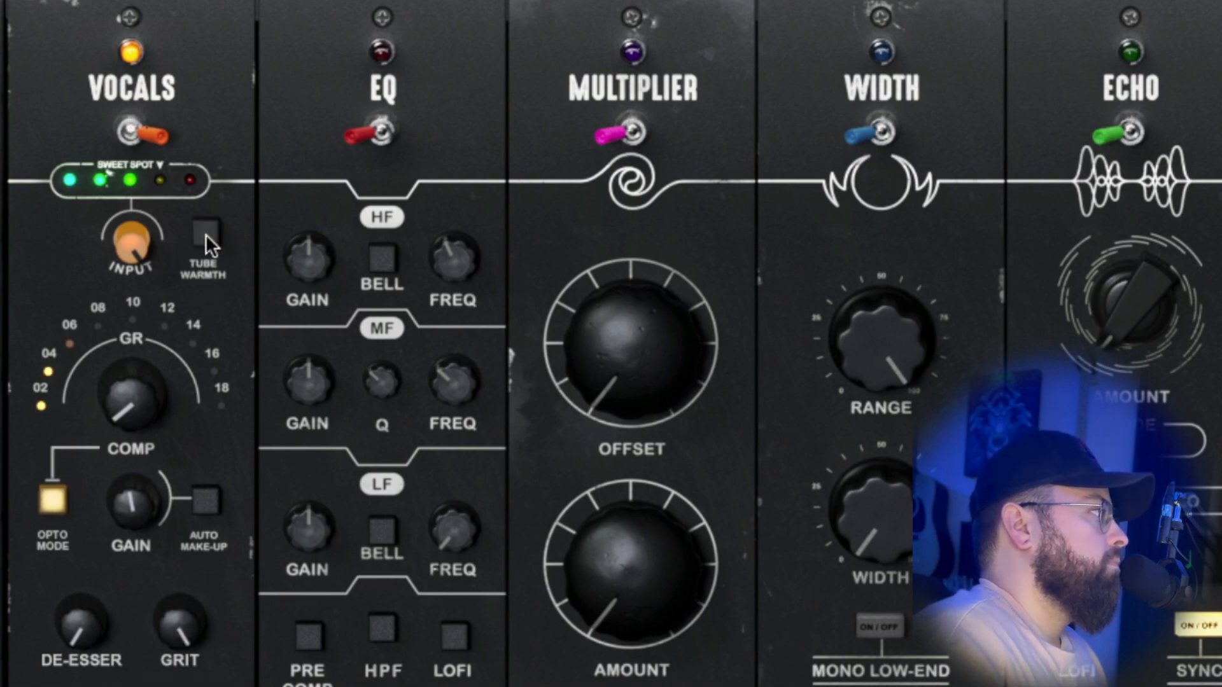
click(205, 235)
mouse_move(134, 239)
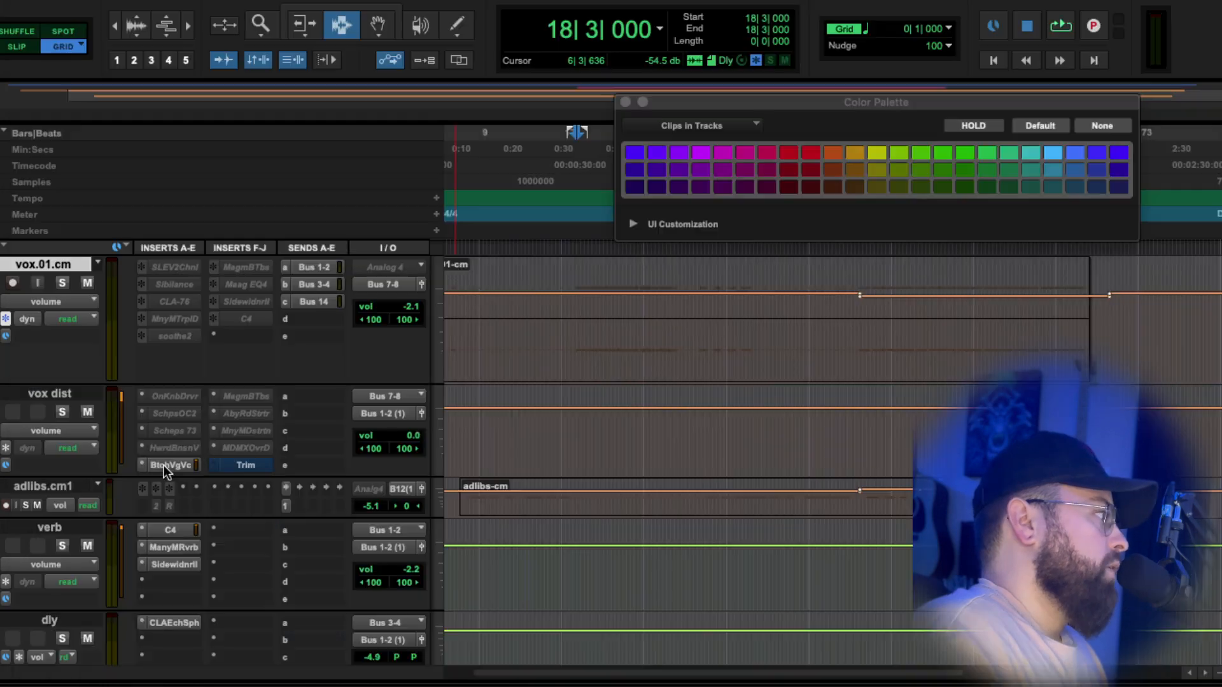
Open Butch Vig Vocals on vox dist, reposition its window and demonstrate the Tube and Solid State saturation sliders.
click(163, 464)
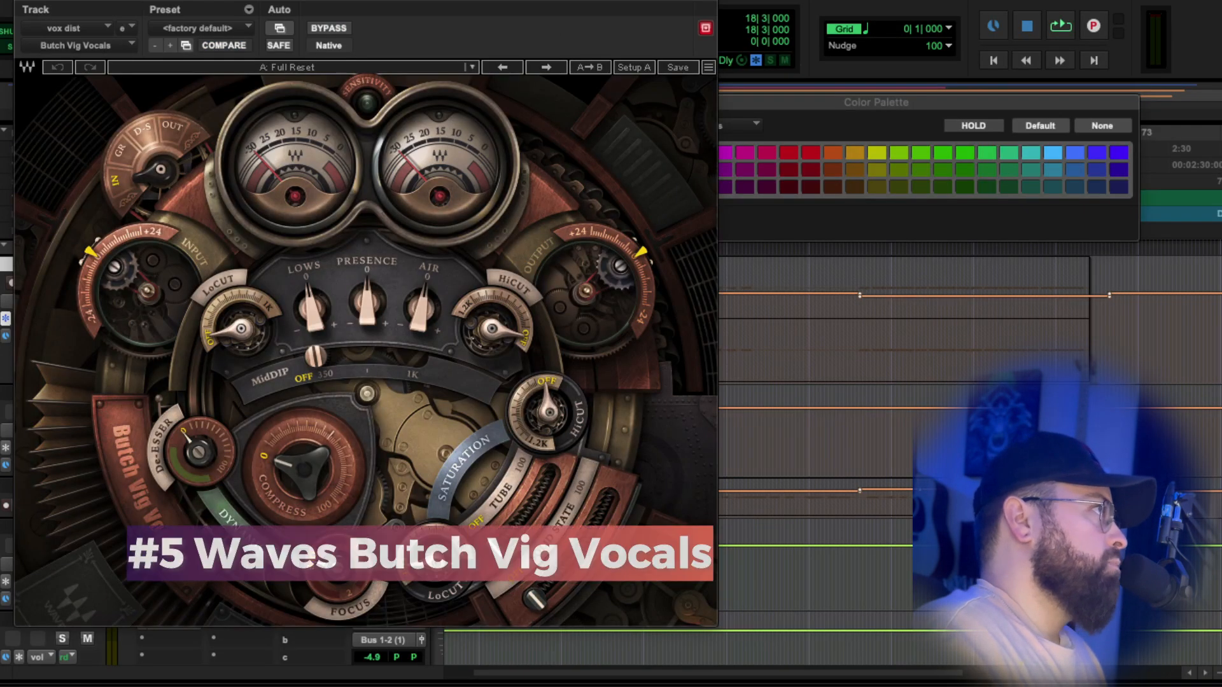
drag(417, 13, 669, 18)
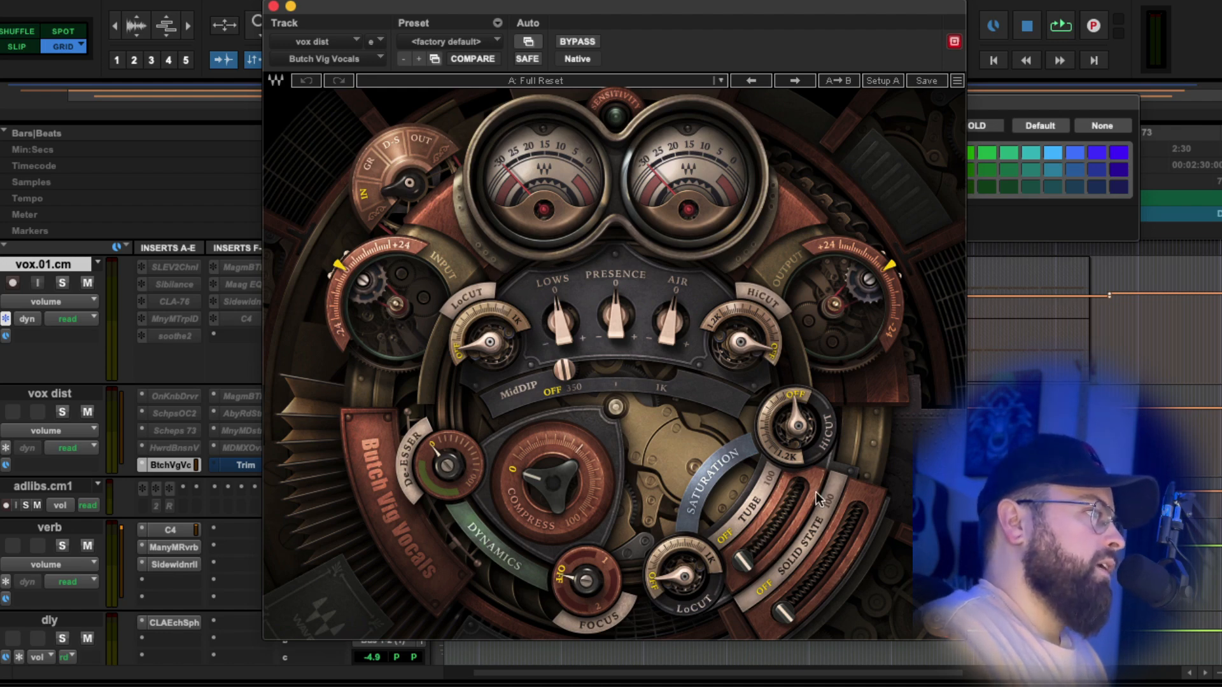
drag(743, 560, 796, 490)
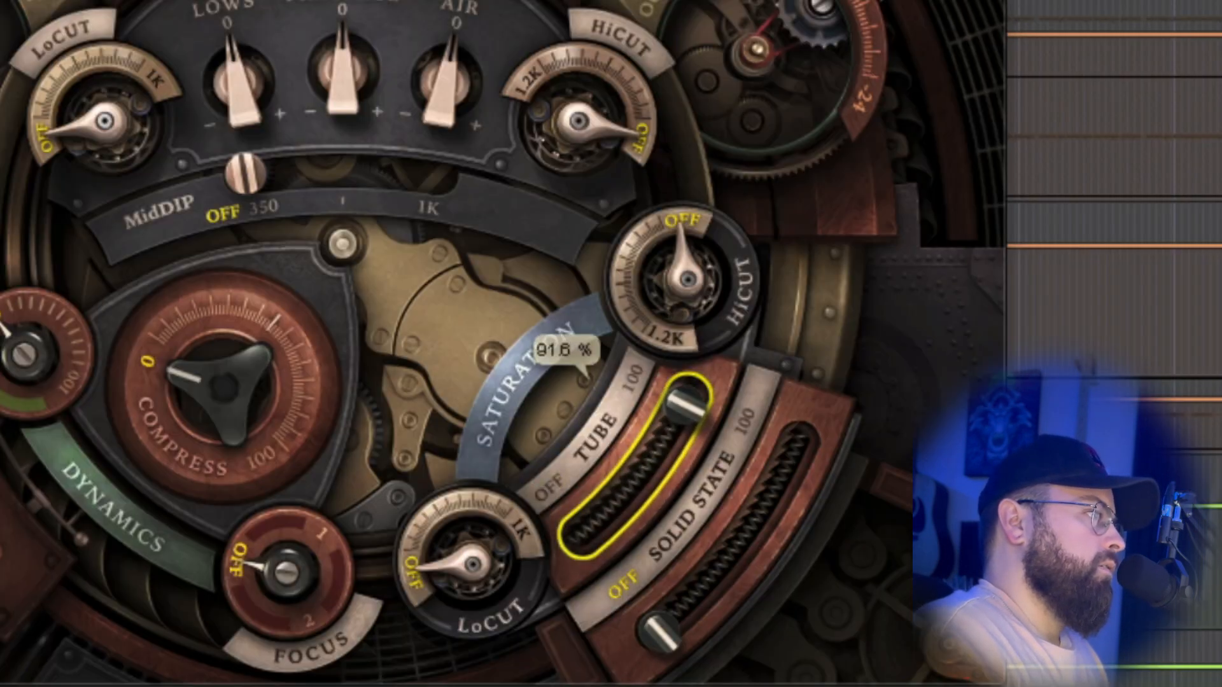
drag(684, 404, 580, 534)
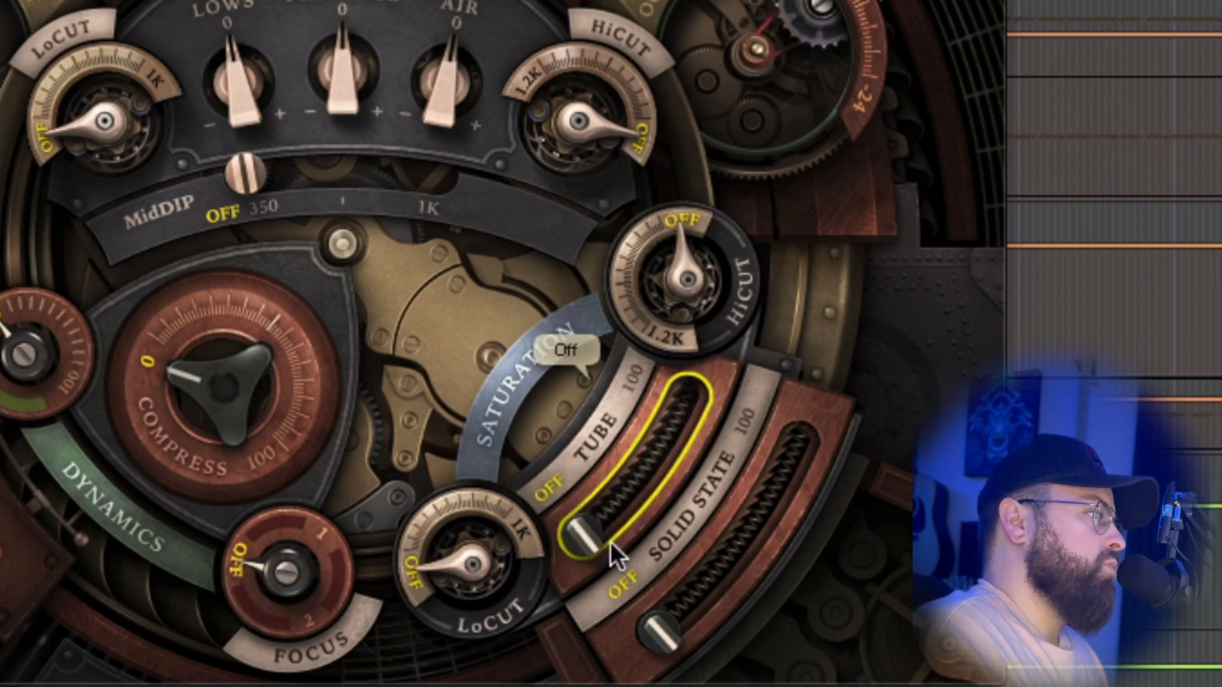
mouse_move(665, 629)
mouse_down()
mouse_move(802, 446)
mouse_move(658, 630)
mouse_up()
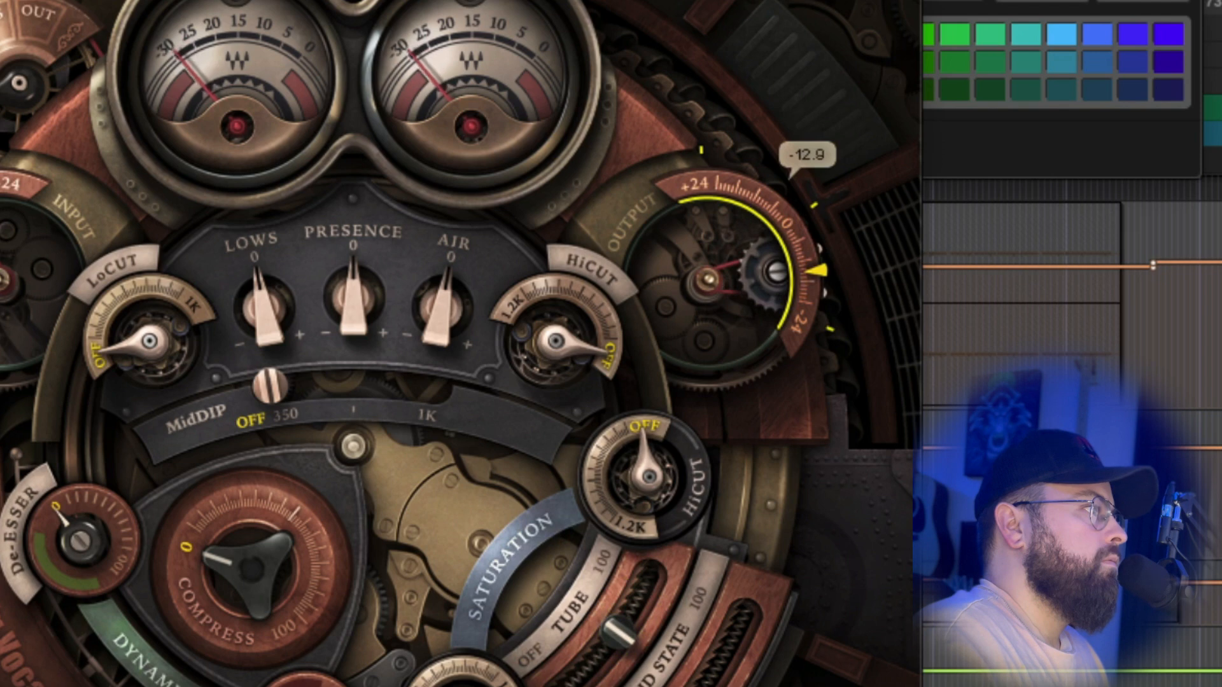
Fine-tune the Butch Vig Vocals output level to about -12 dB.
drag(757, 274, 757, 263)
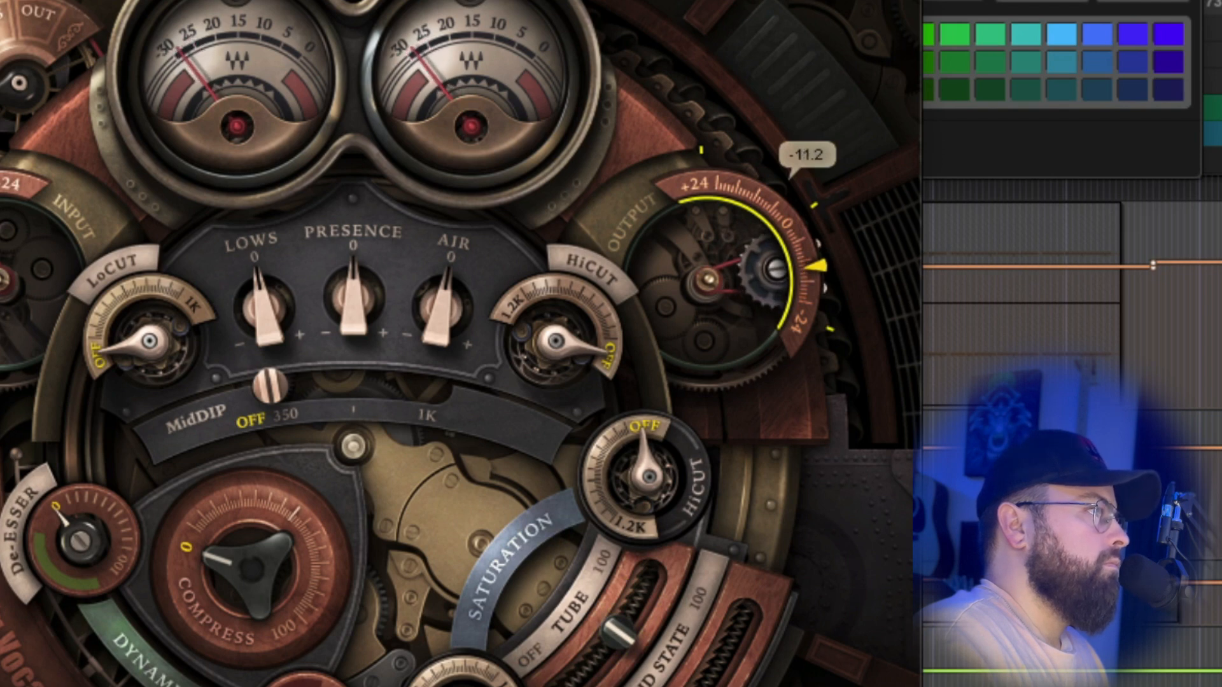
drag(757, 264, 757, 270)
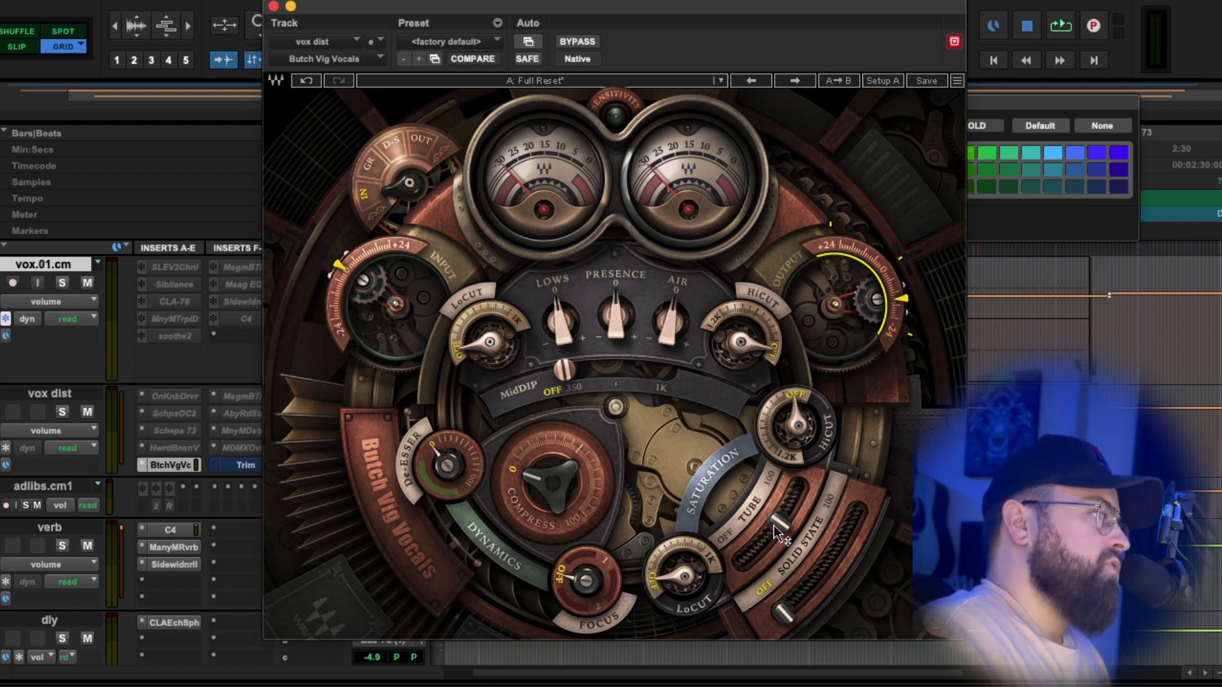
Raise the Tube saturation to 100% during playback and compare the vocal with the plug-in bypassed.
key(space)
drag(778, 523, 798, 482)
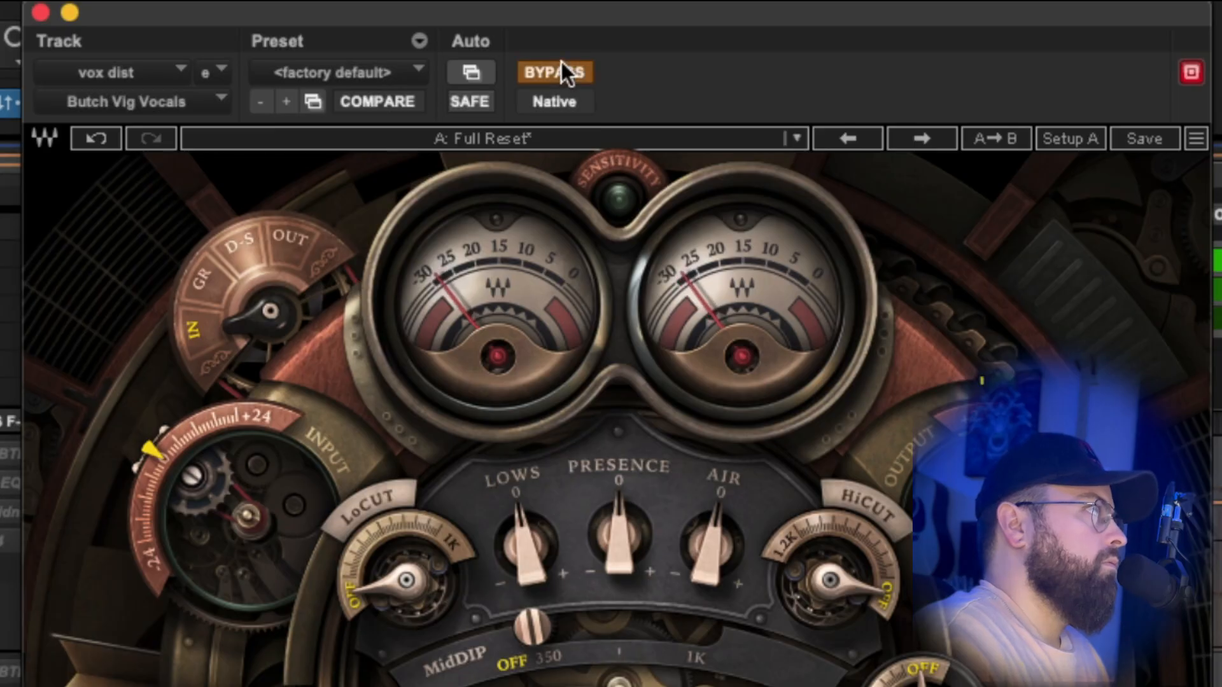
click(561, 64)
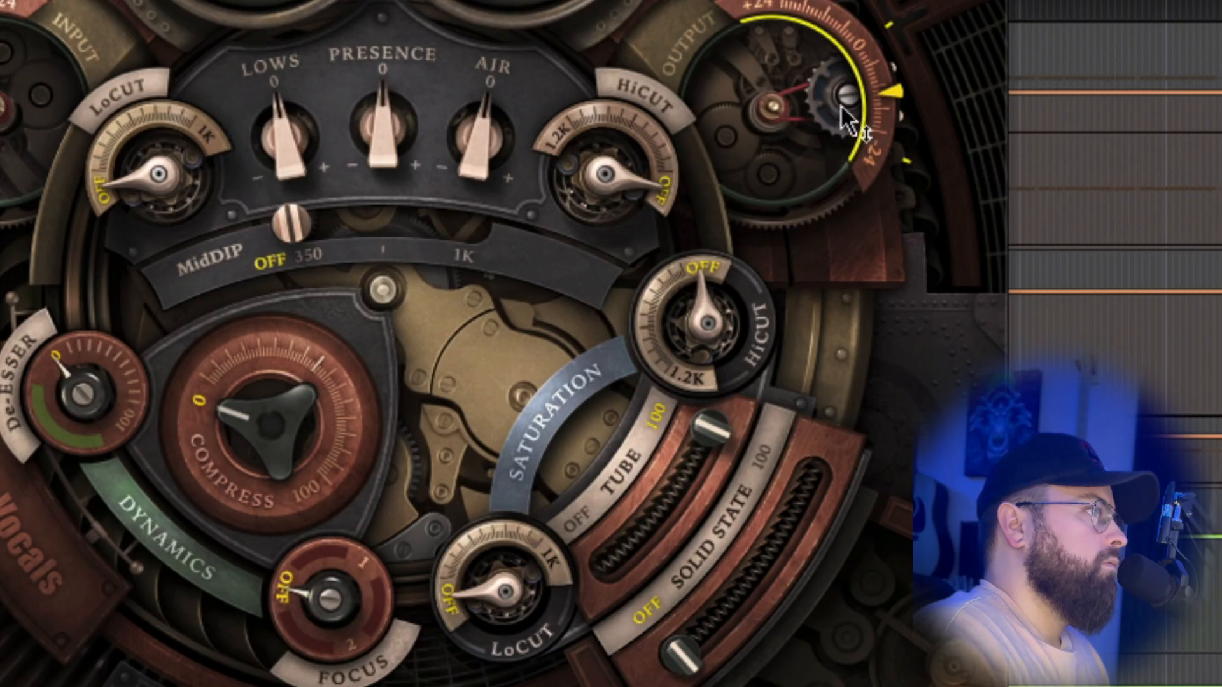
mouse_move(716, 436)
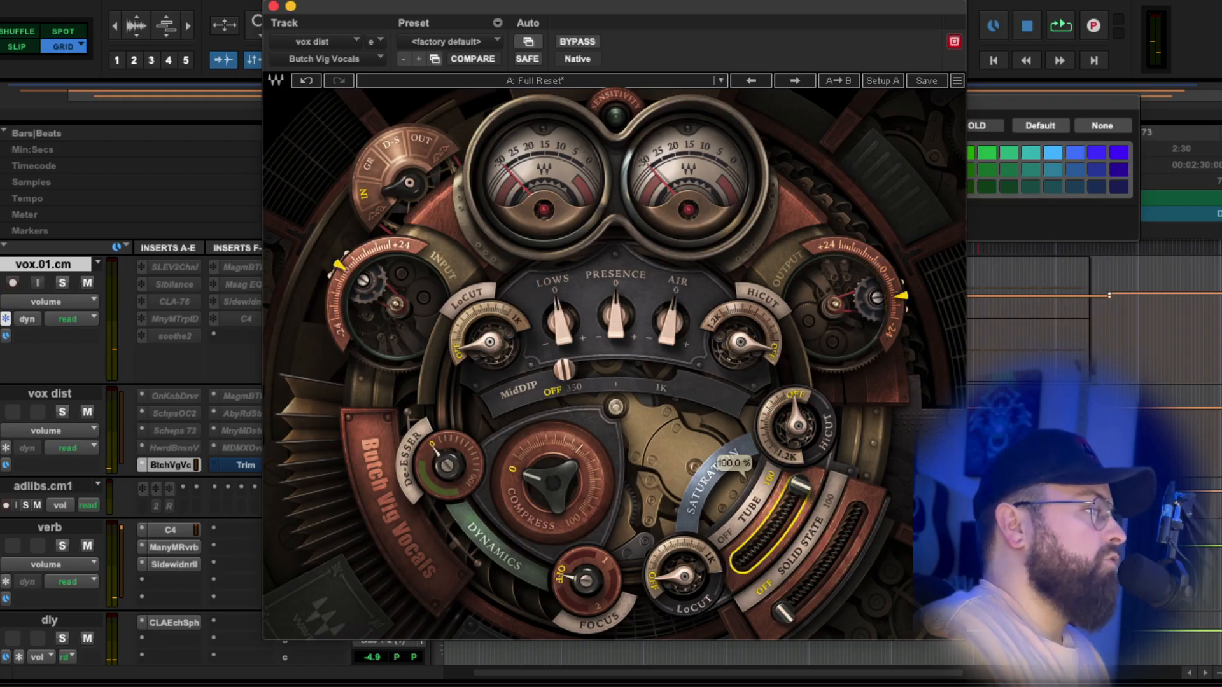
Turn the Tube saturation off and raise the Solid State saturation to 100% during playback.
drag(800, 483, 807, 617)
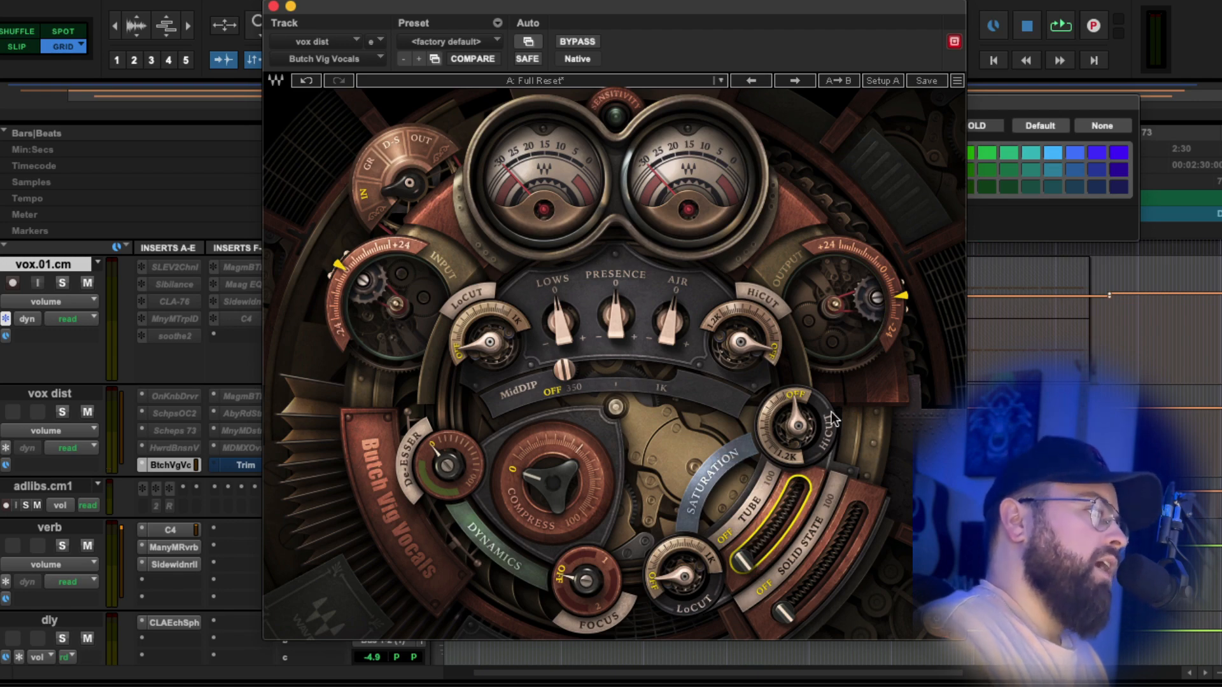
key(space)
drag(788, 610, 858, 511)
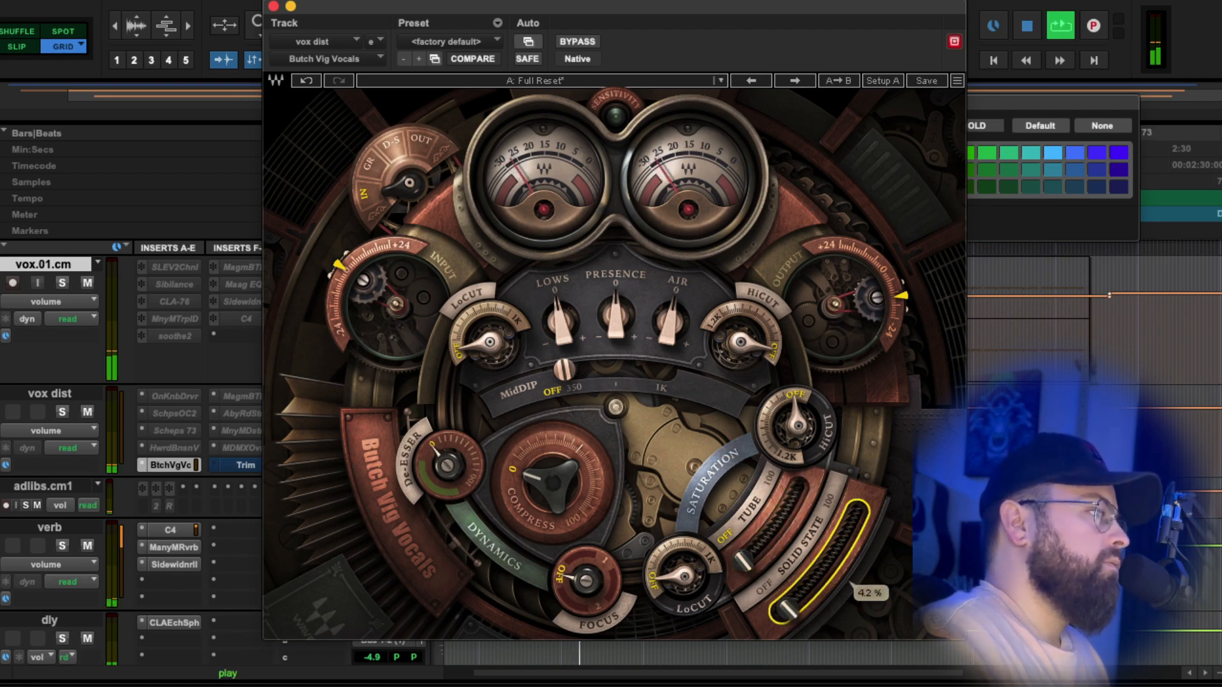
mouse_move(832, 442)
mouse_down()
mouse_move(825, 460)
mouse_move(833, 442)
mouse_up()
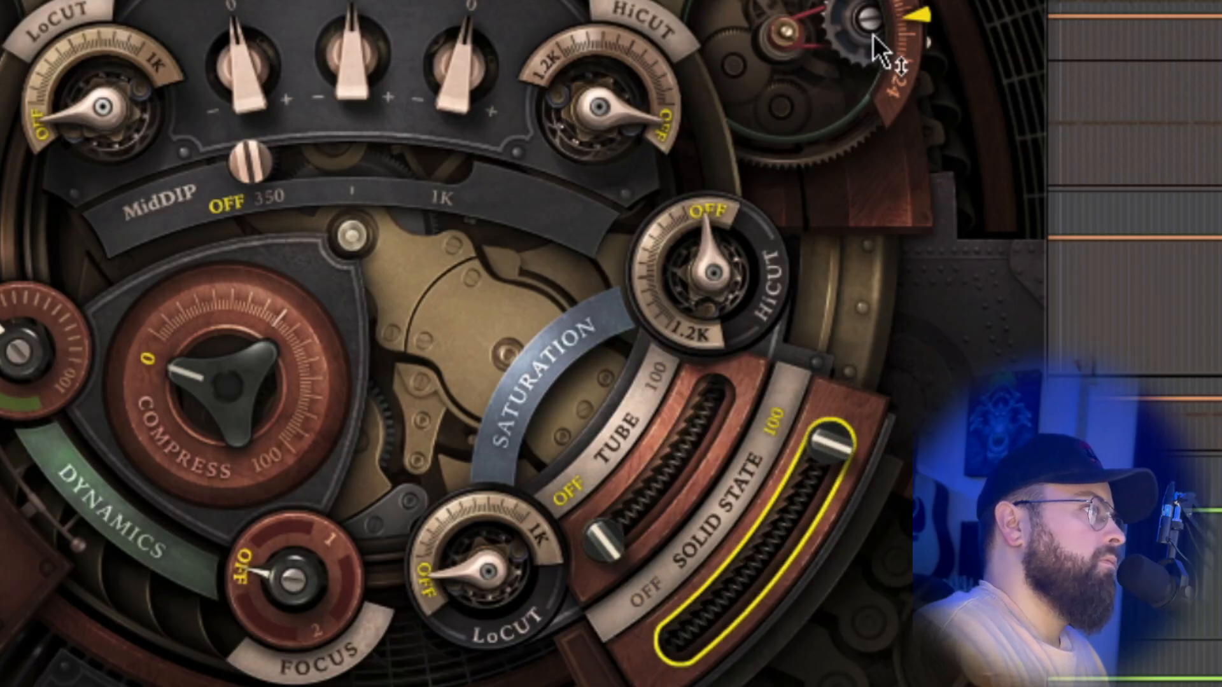
Lower the Butch Vig Vocals output to about -21.5 dB while auditioning the full Solid State saturation.
drag(912, 26, 913, 65)
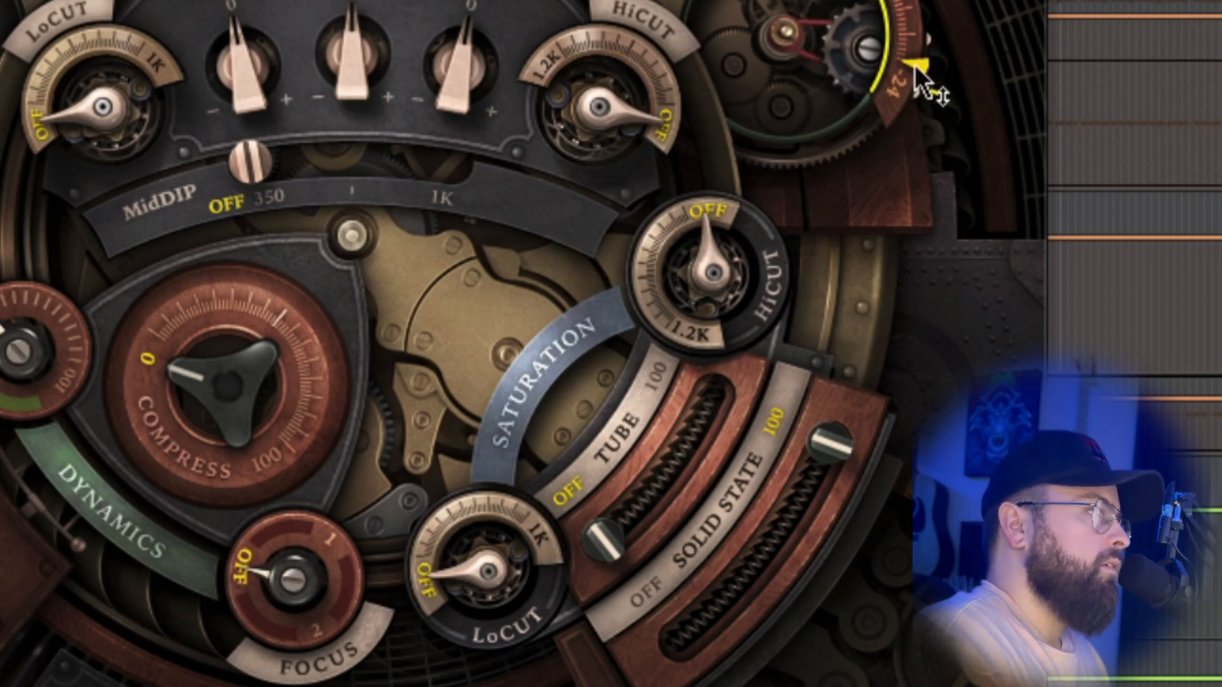
drag(916, 71, 916, 73)
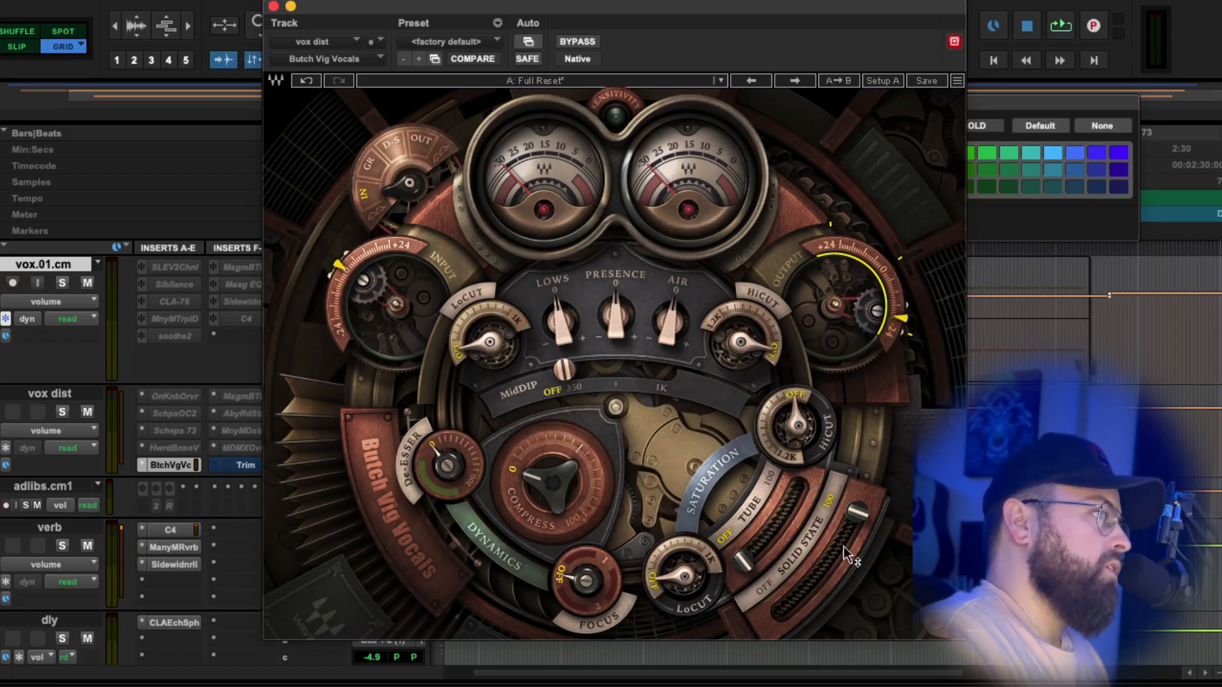
mouse_move(857, 527)
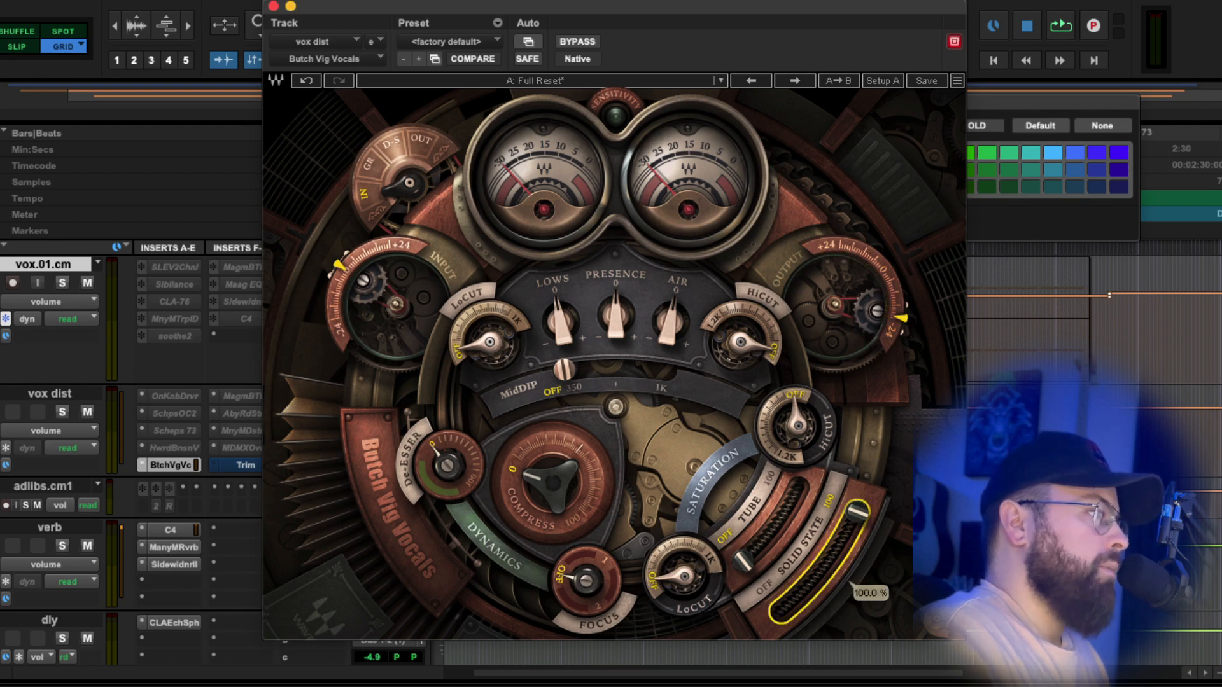
key(space)
key(space)
mouse_move(901, 328)
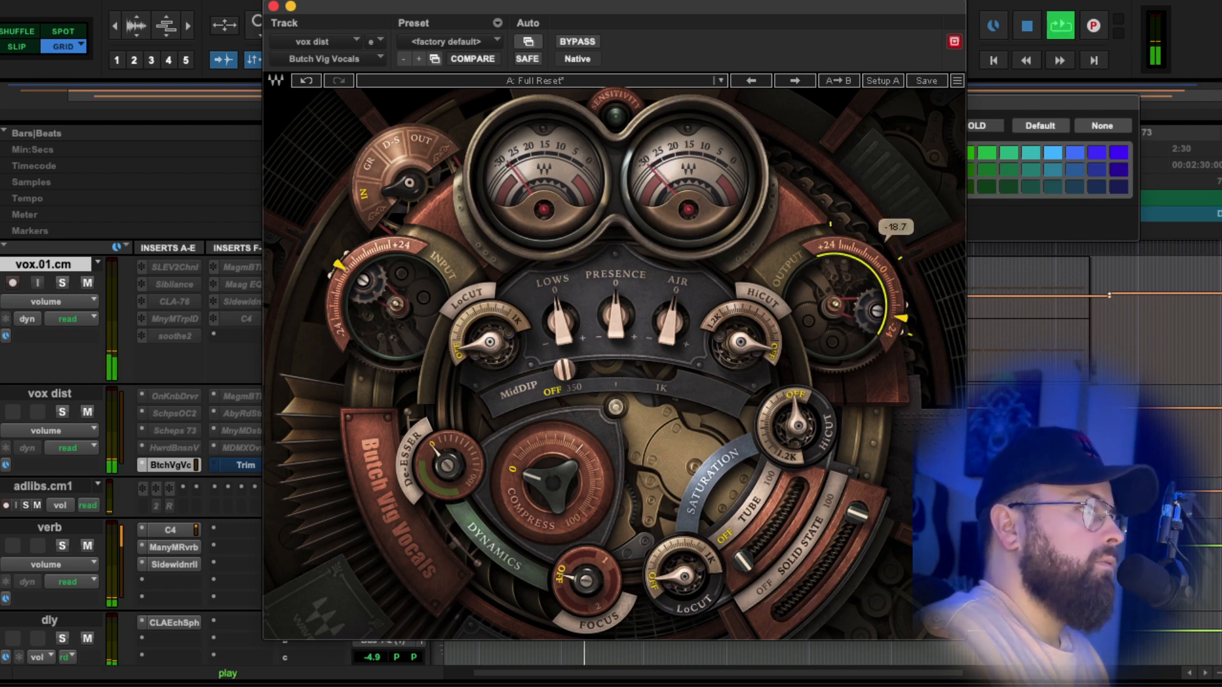
drag(877, 316, 877, 309)
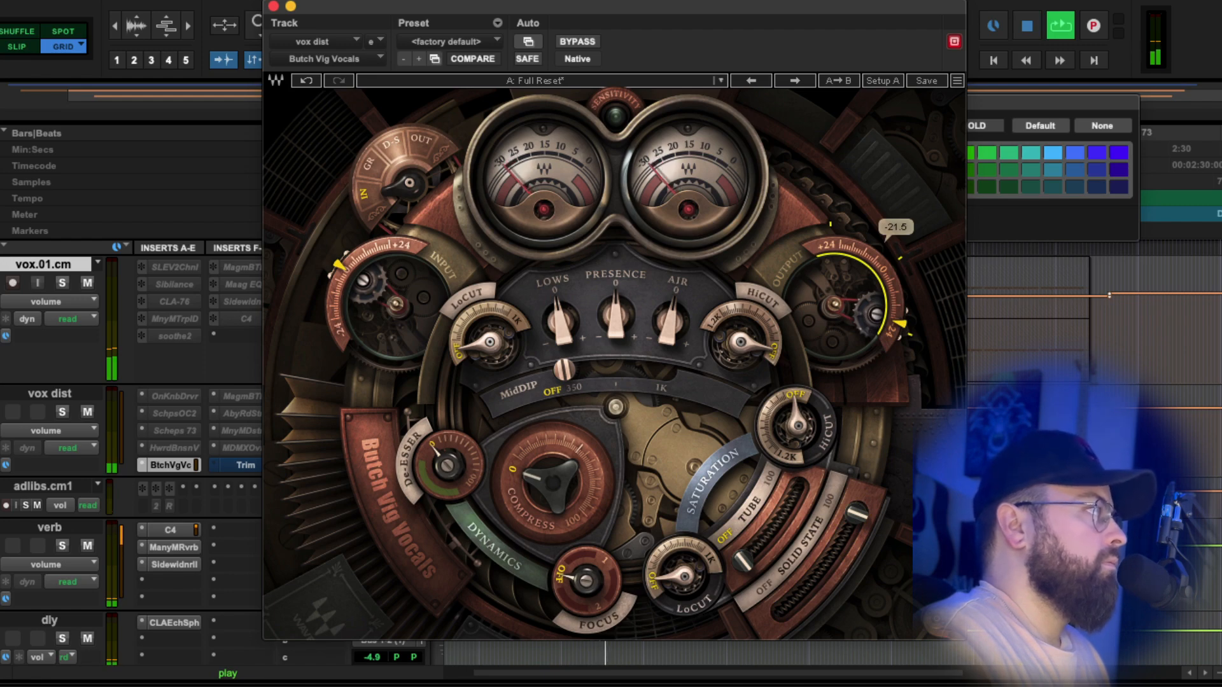
key(space)
Deactivate Butch Vig Vocals on vox dist and open Magma BB Tubes with its window moved clear of the inserts.
ctrl+super+click(171, 465)
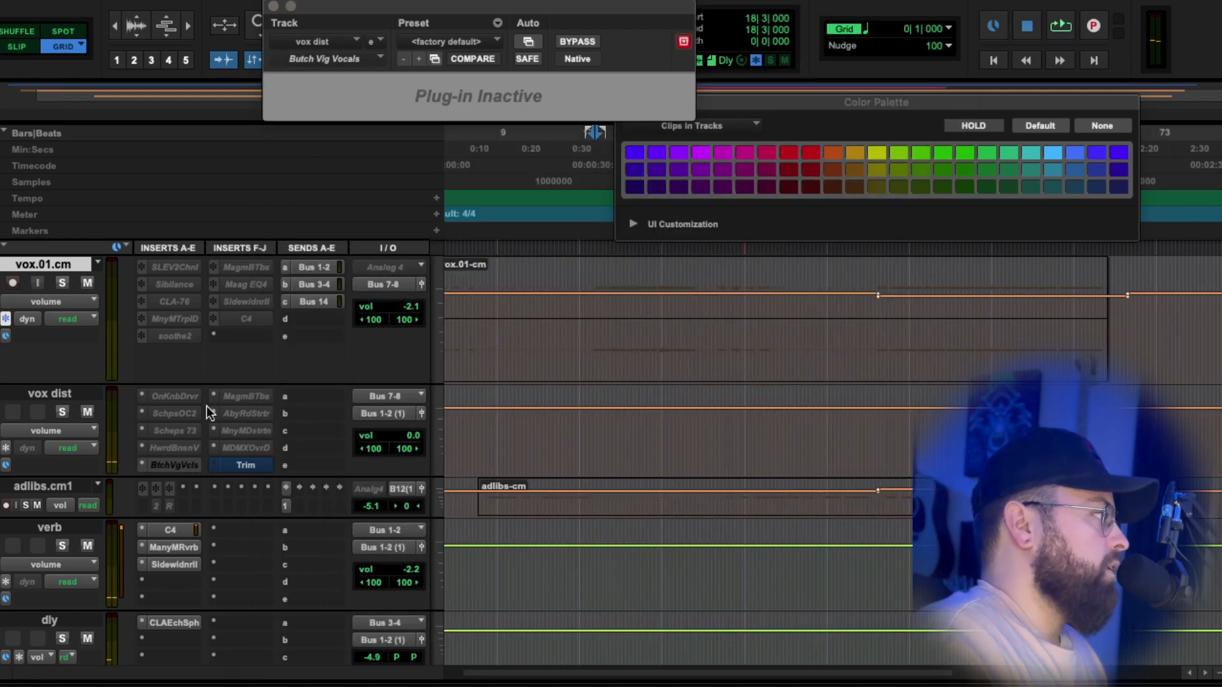
click(242, 395)
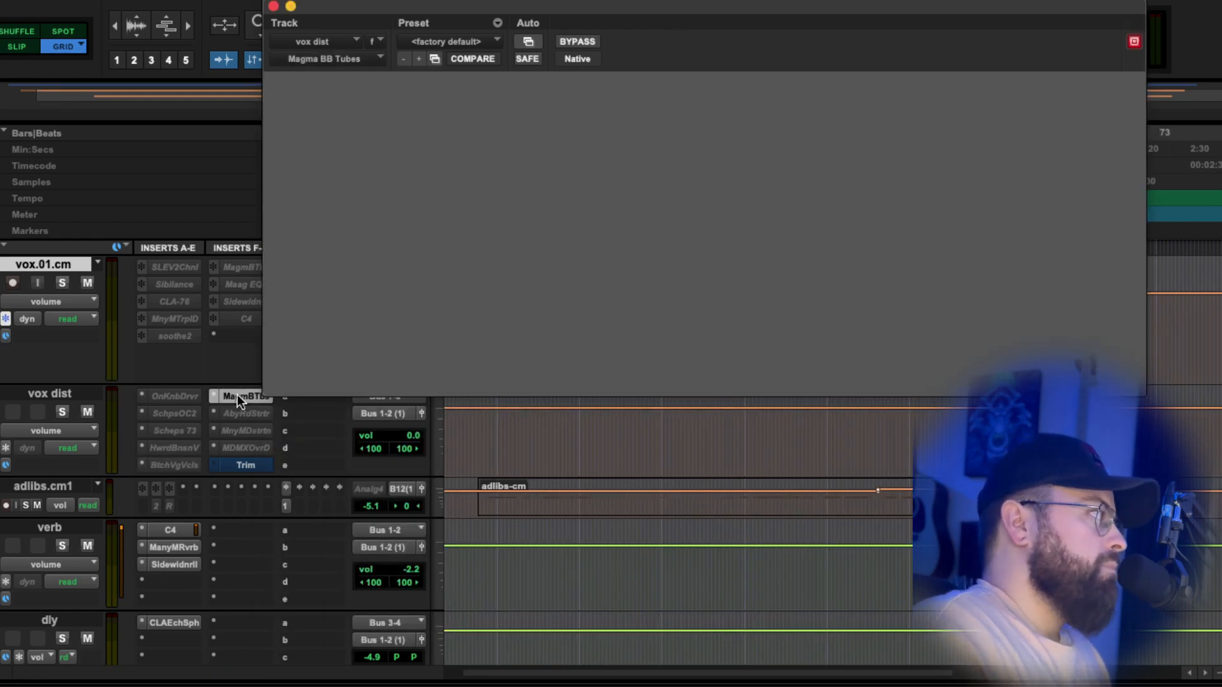
drag(887, 16, 781, 47)
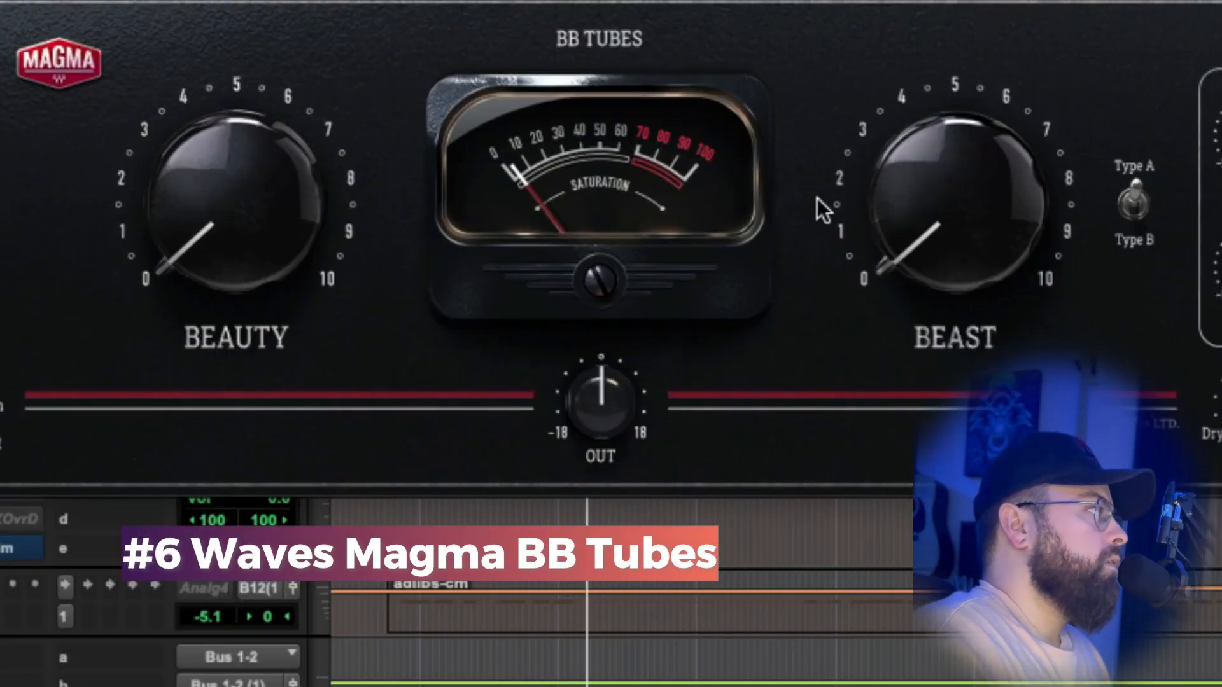
Set the Magma BB Tubes Beast and Beauty amounts to 10 and lower its output to -18.
drag(990, 259, 990, 172)
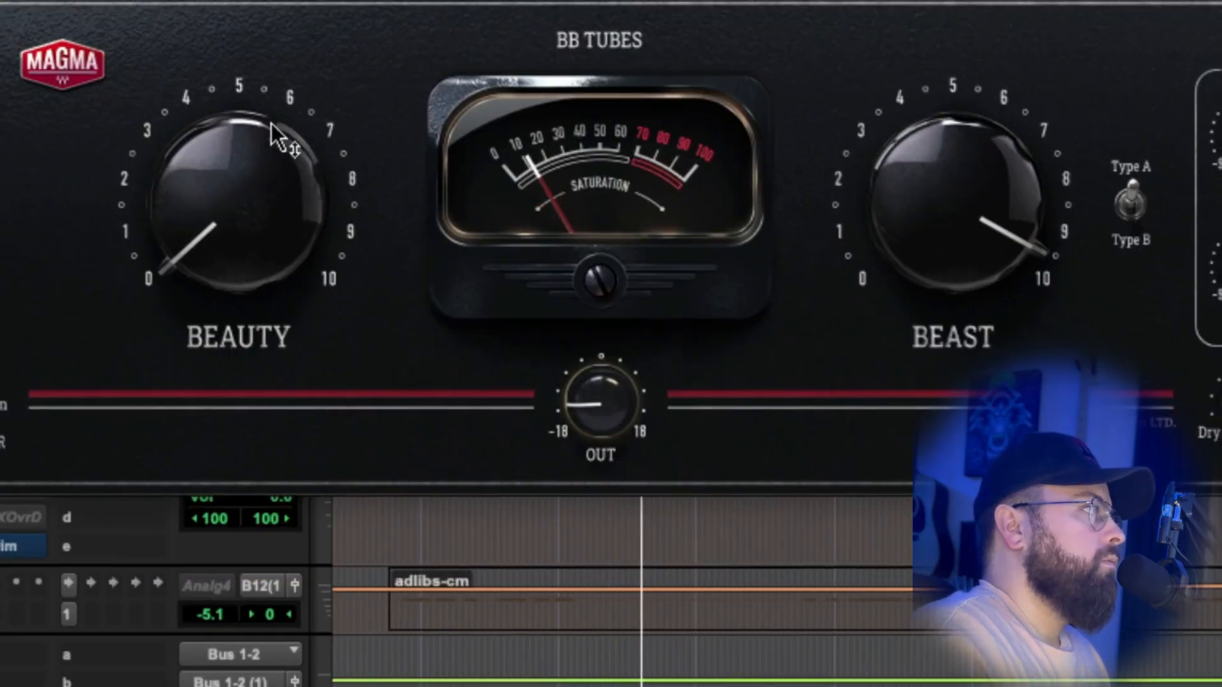
drag(286, 136, 286, 51)
drag(247, 208, 246, 191)
drag(574, 417, 574, 452)
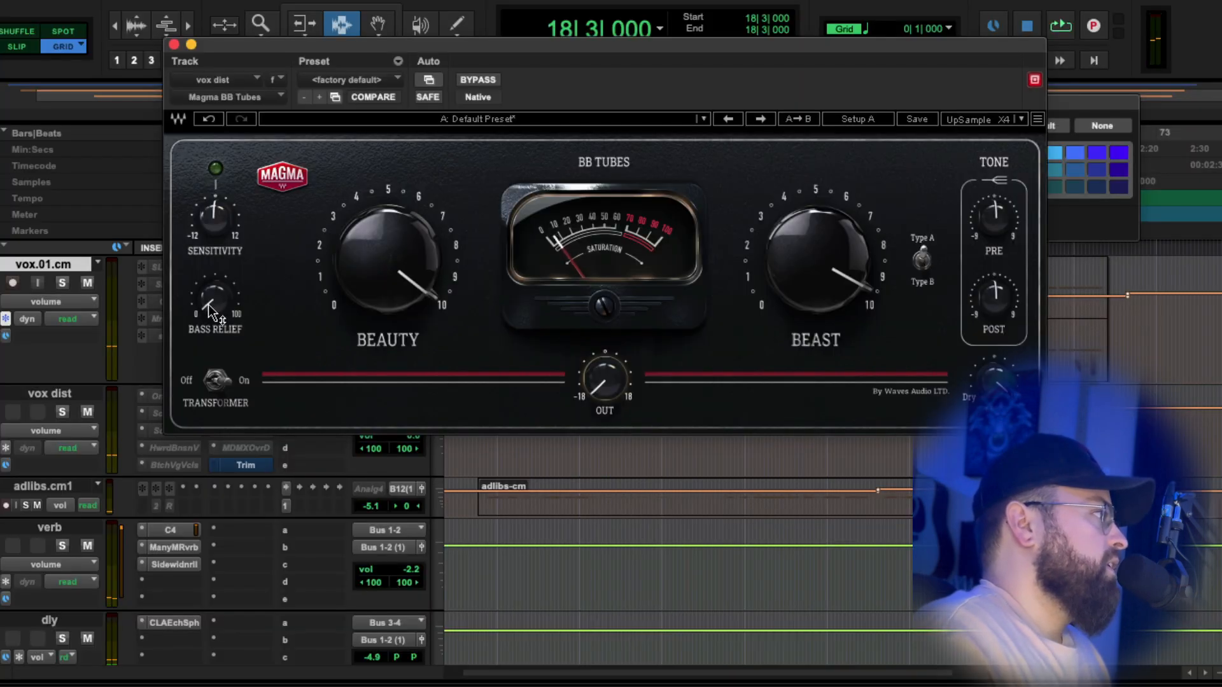
Set the Bass Relief to 68 and raise the Sensitivity close to its maximum.
drag(210, 310, 210, 286)
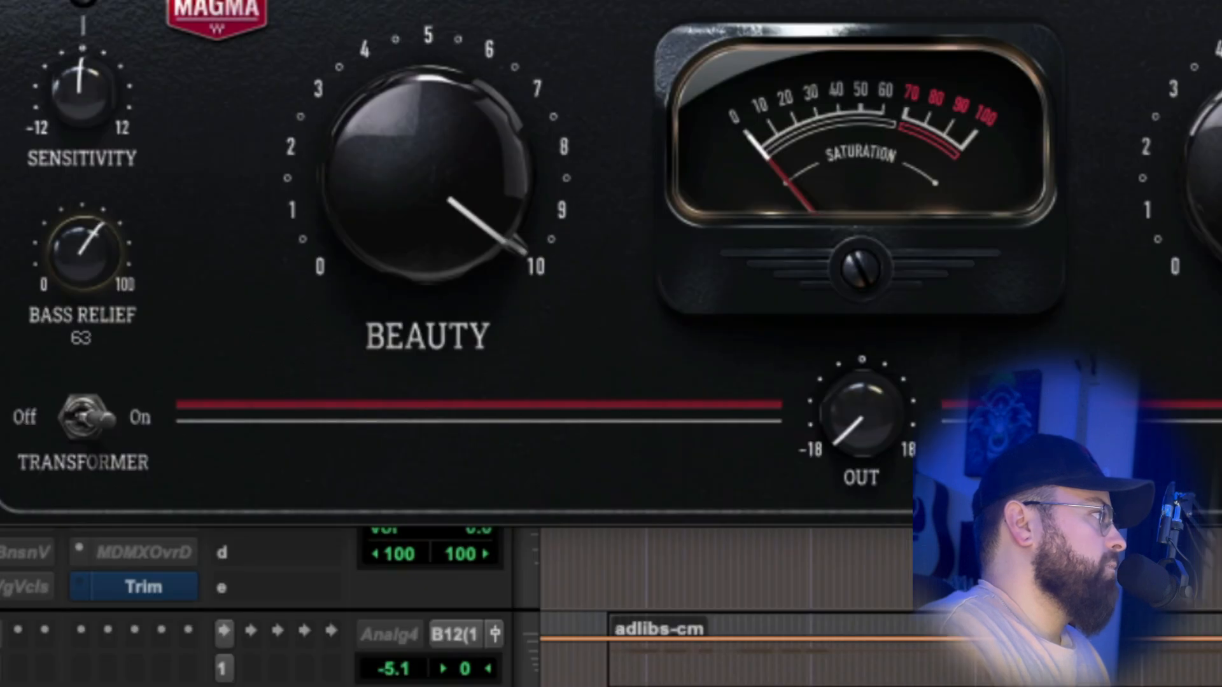
drag(86, 273, 89, 267)
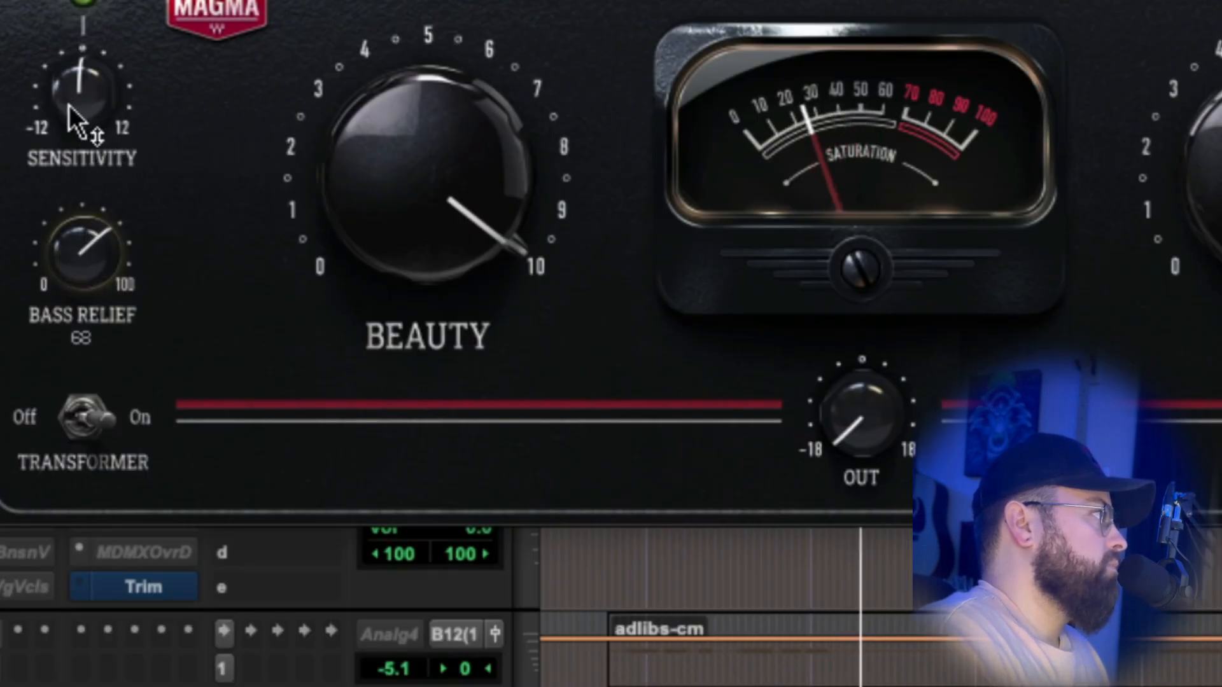
drag(82, 121, 82, 87)
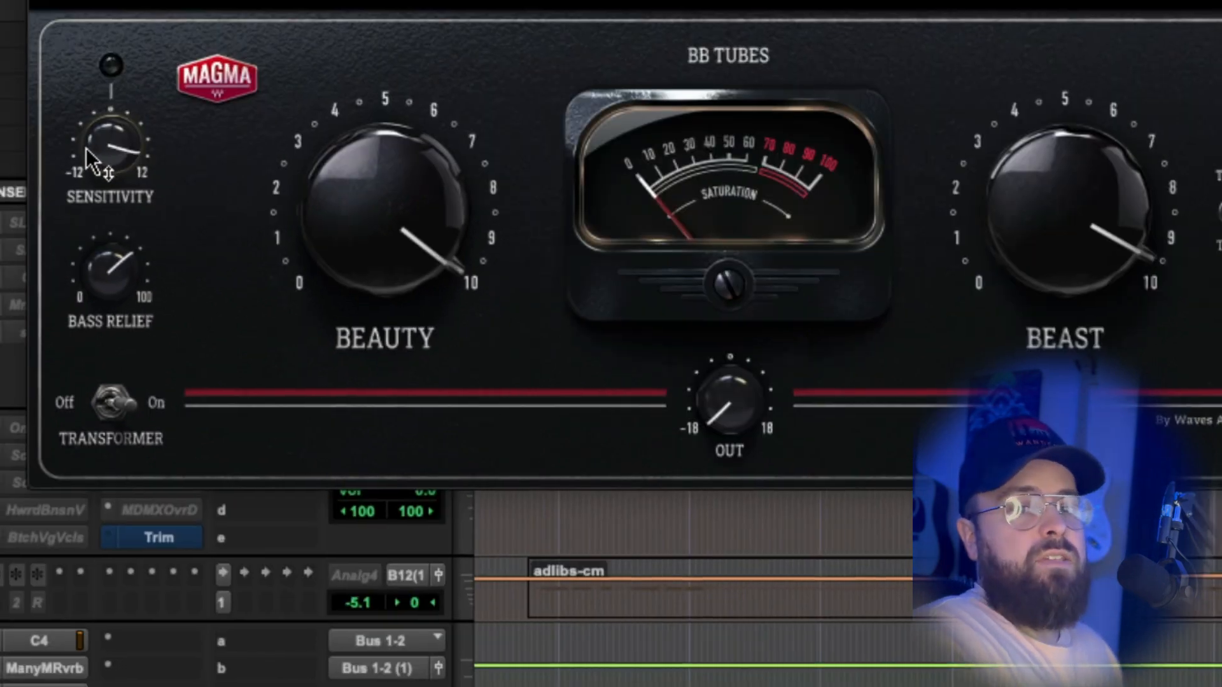
Nudge the Magma BB Tubes output up slightly and raise the Post tone well above zero.
mouse_move(54, 101)
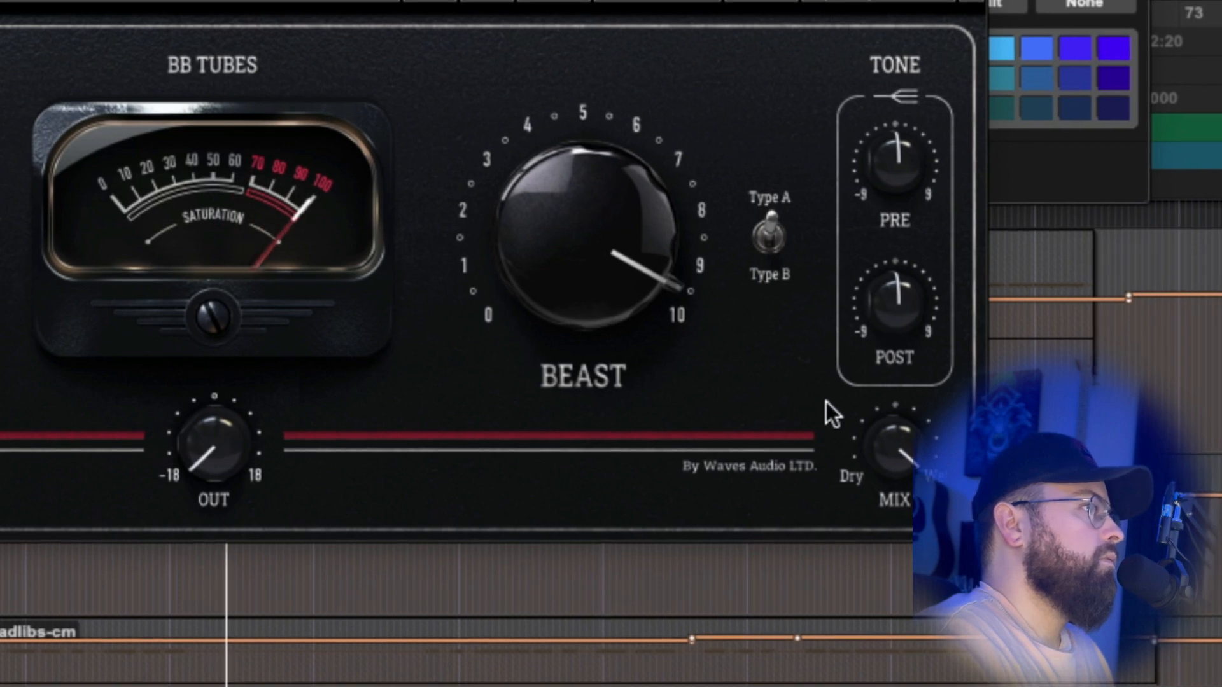
drag(212, 468, 210, 464)
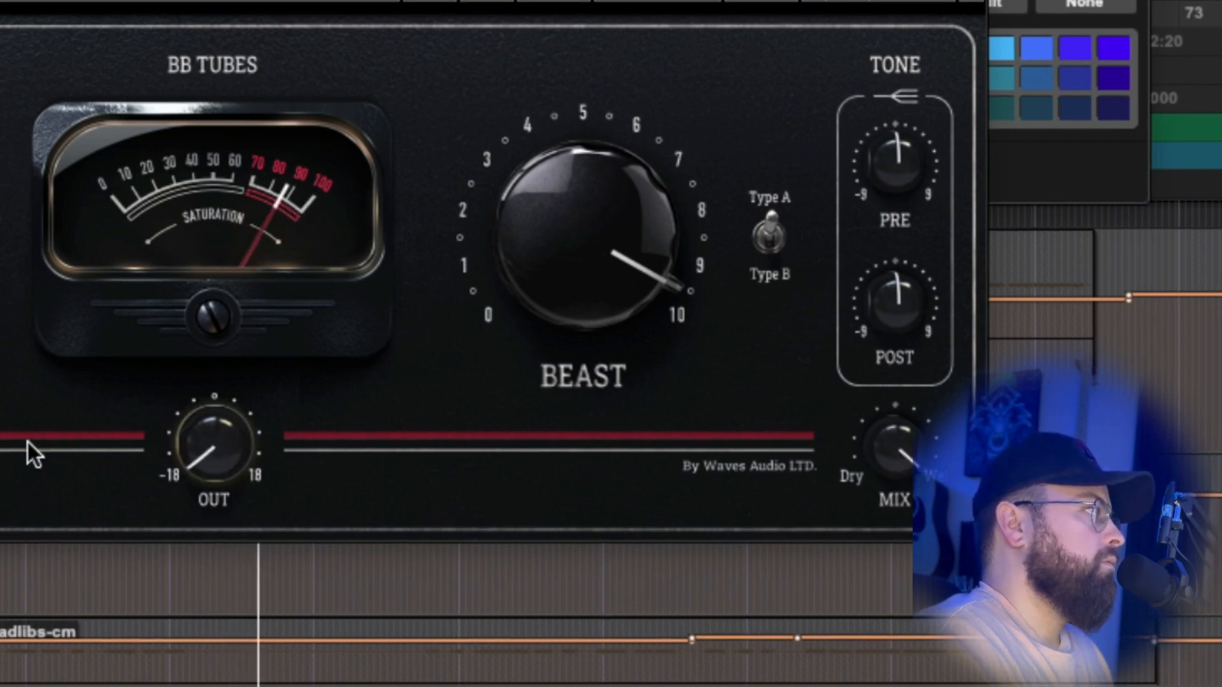
click(898, 304)
drag(898, 304, 898, 277)
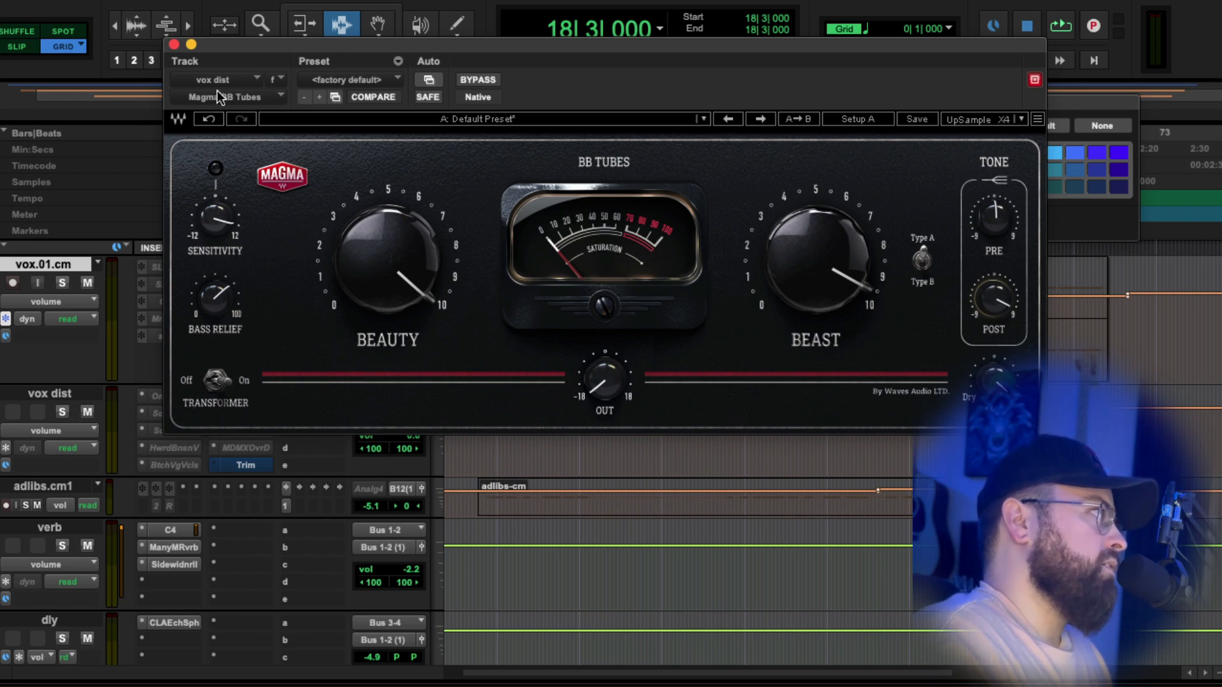
Trim the Magma BB Tubes output slightly and compare the vocal with the plug-in bypassed and active.
drag(278, 44, 296, 33)
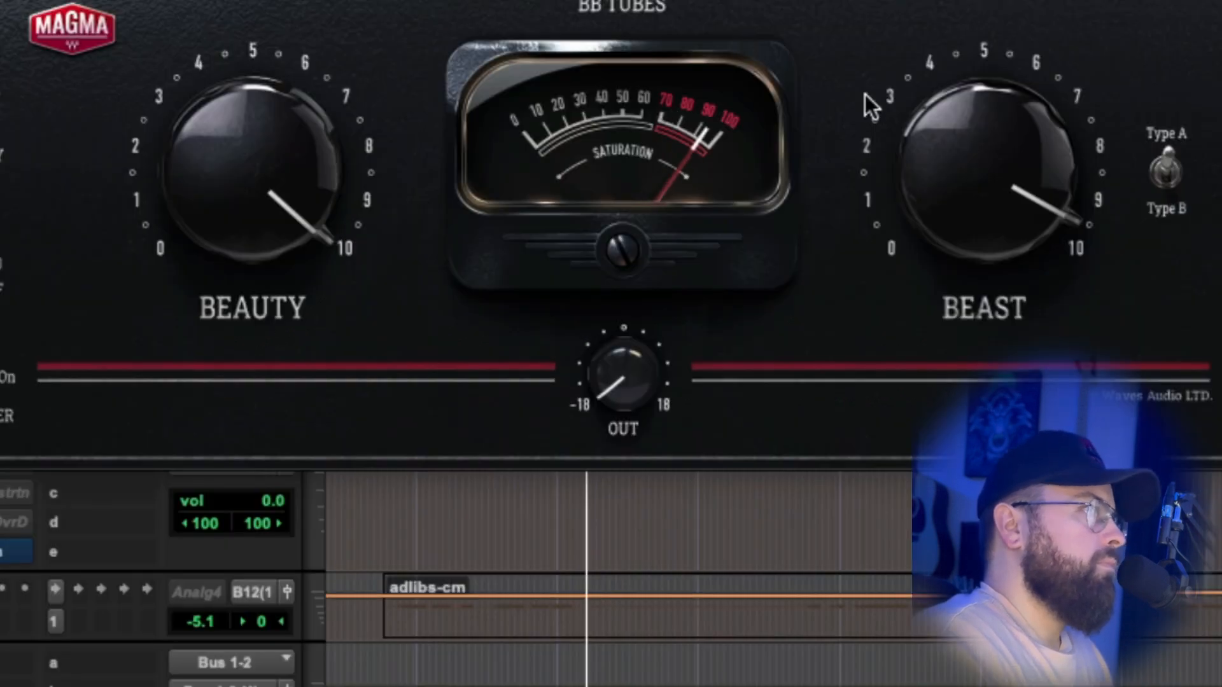
drag(625, 377, 625, 379)
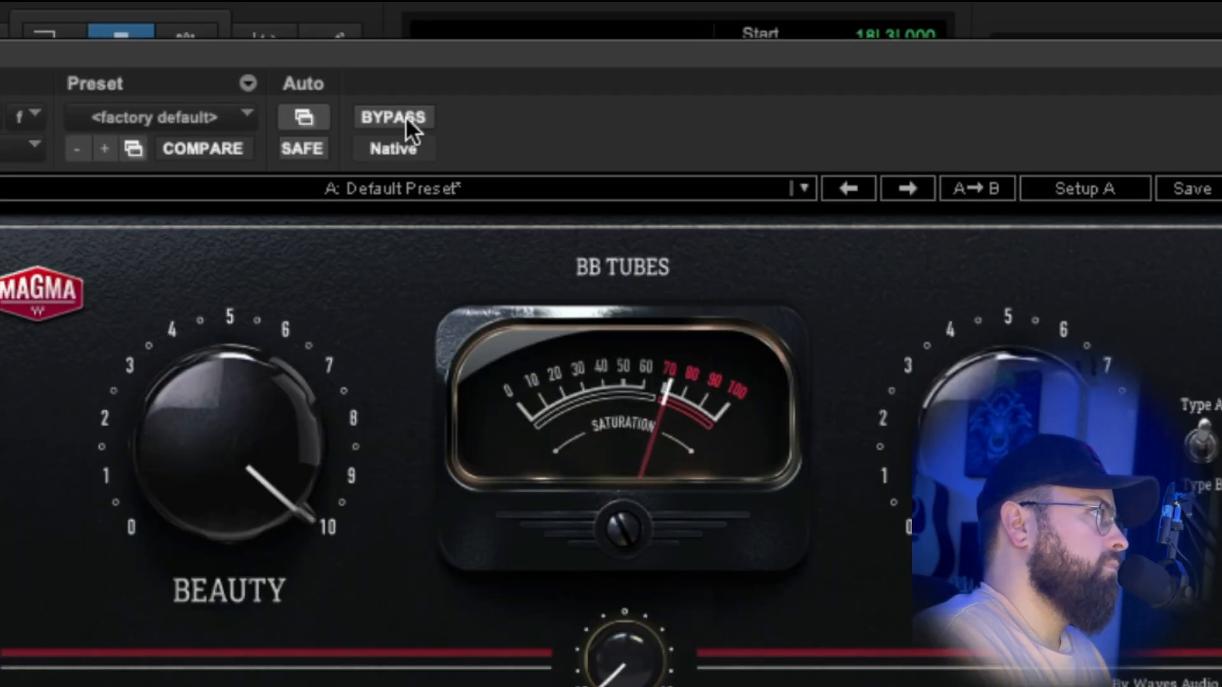
click(406, 116)
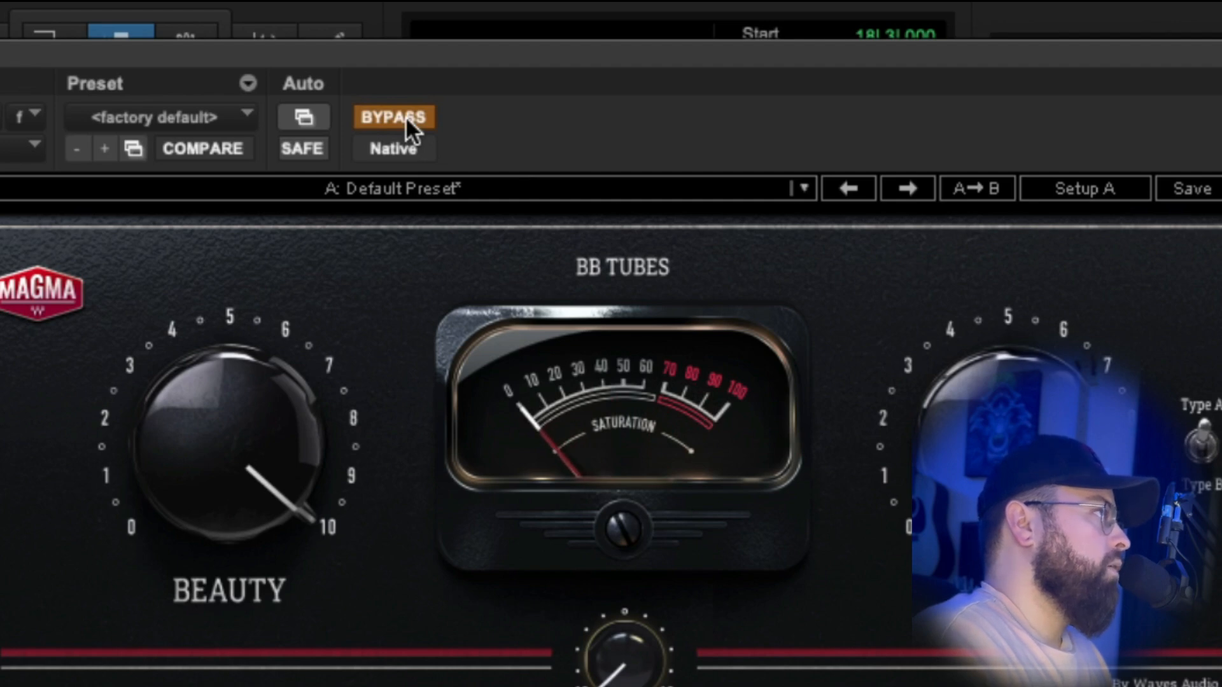
click(406, 116)
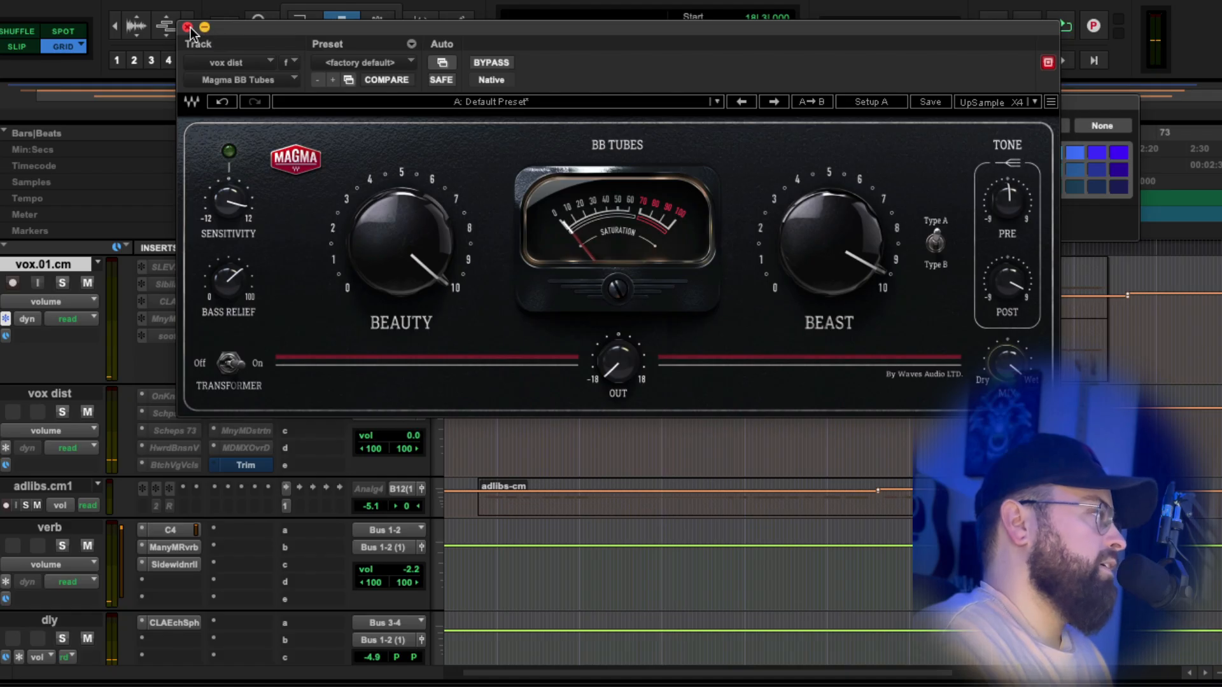
Close Magma BB Tubes, open Abbey Road Saturator on vox dist and reposition its window.
click(188, 29)
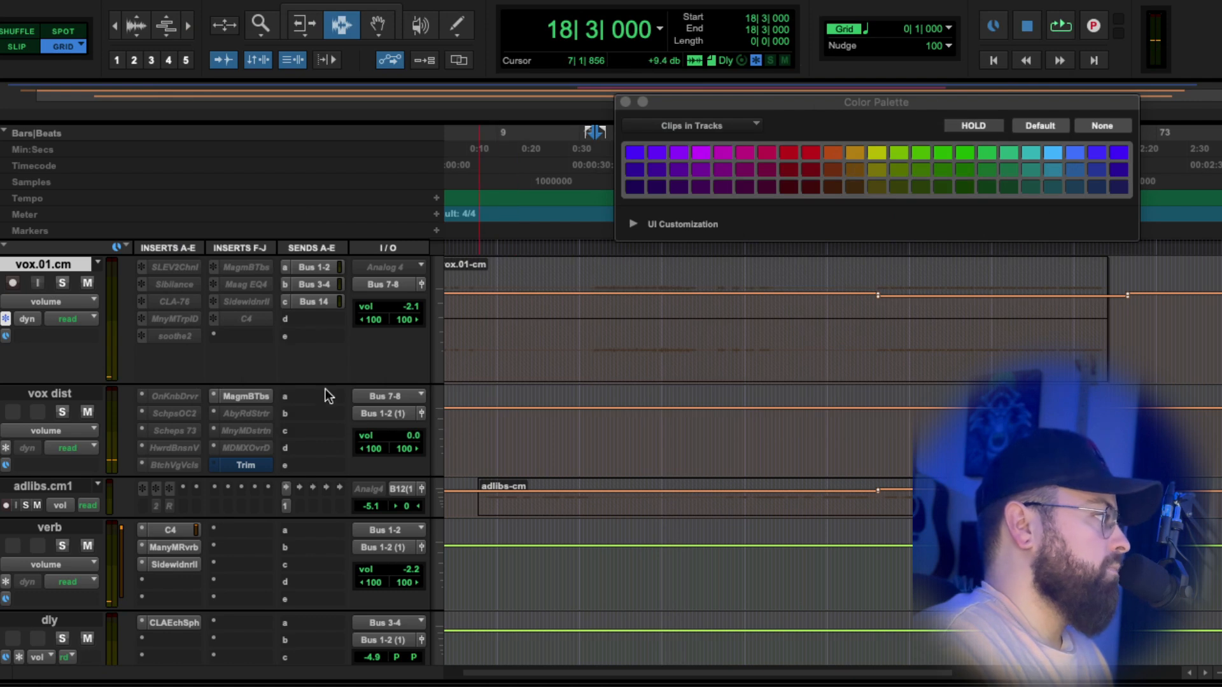
click(260, 397)
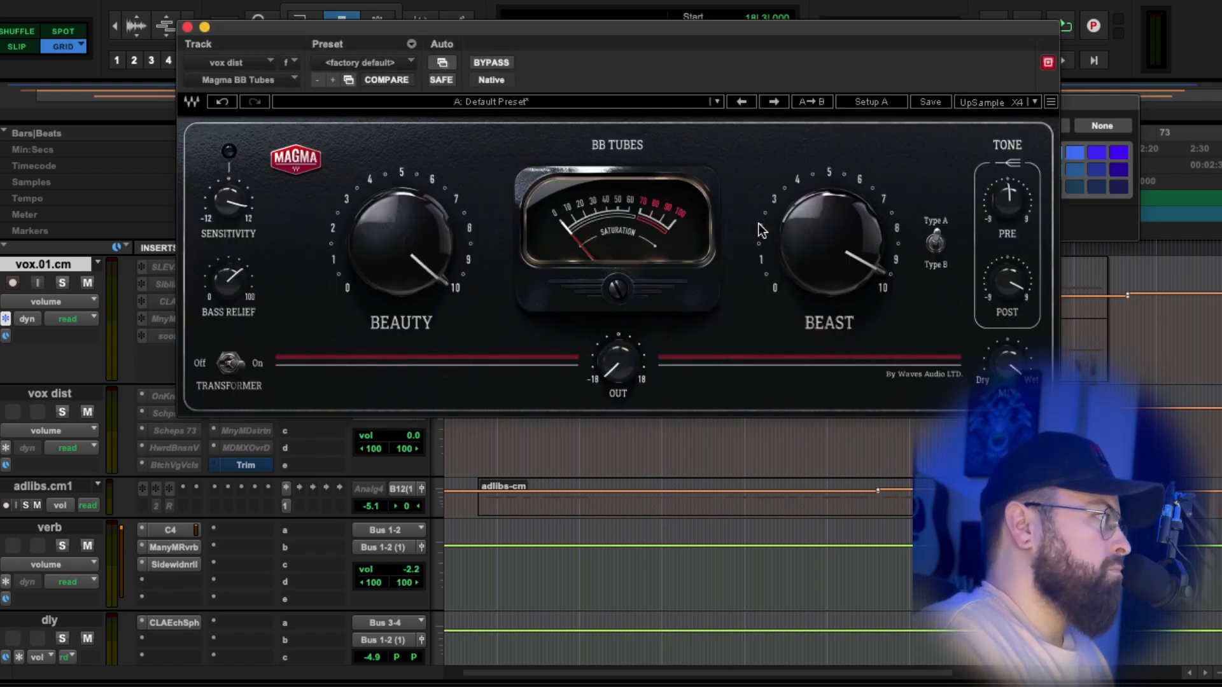
click(188, 27)
click(247, 413)
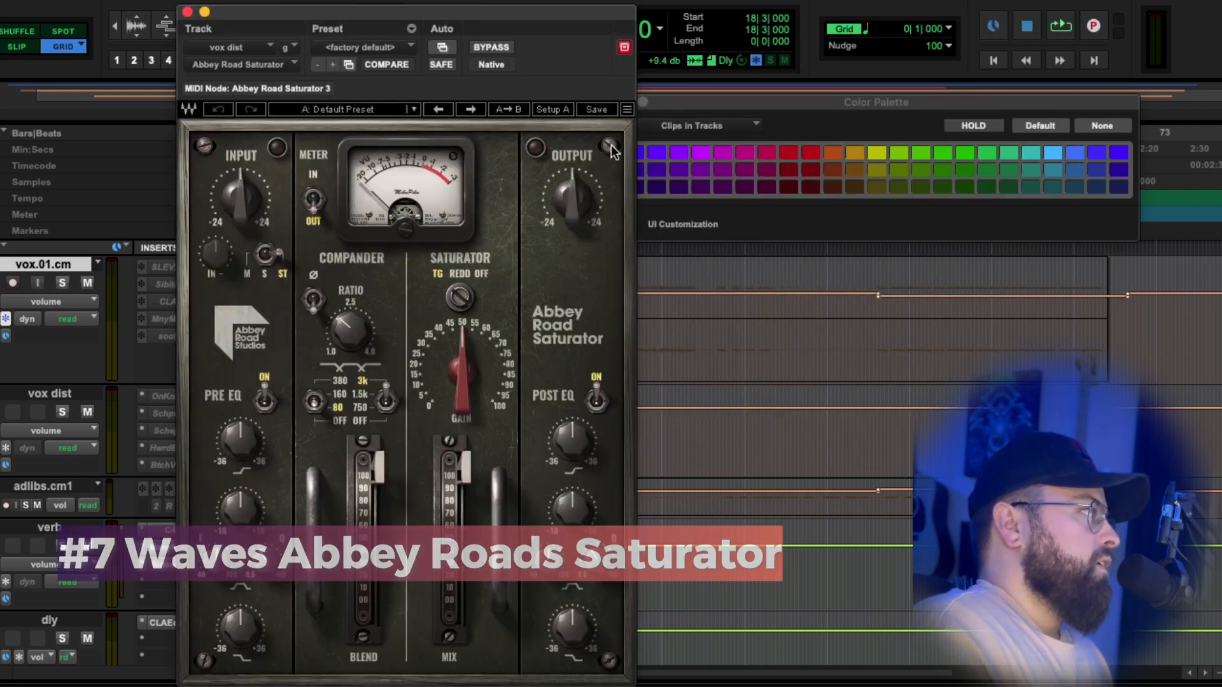
drag(483, 16, 652, 4)
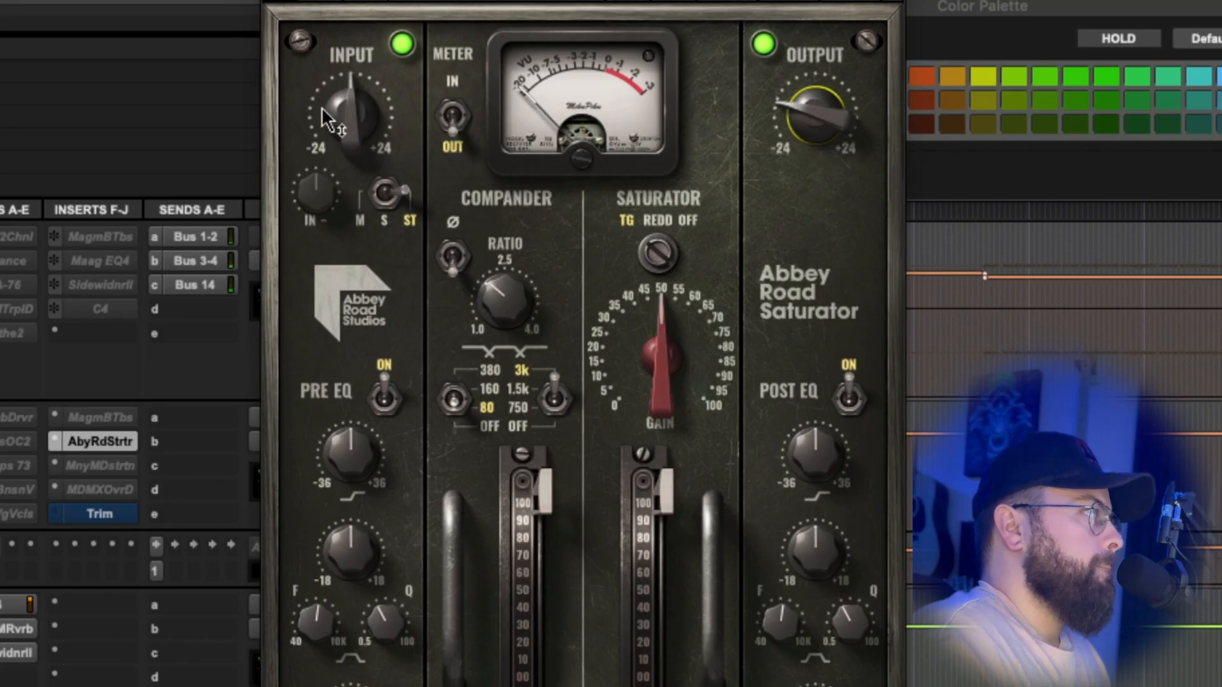
Raise the Abbey Road Saturator input and set the saturation gain to 100, compensating with a much lower output.
drag(432, 183, 432, 177)
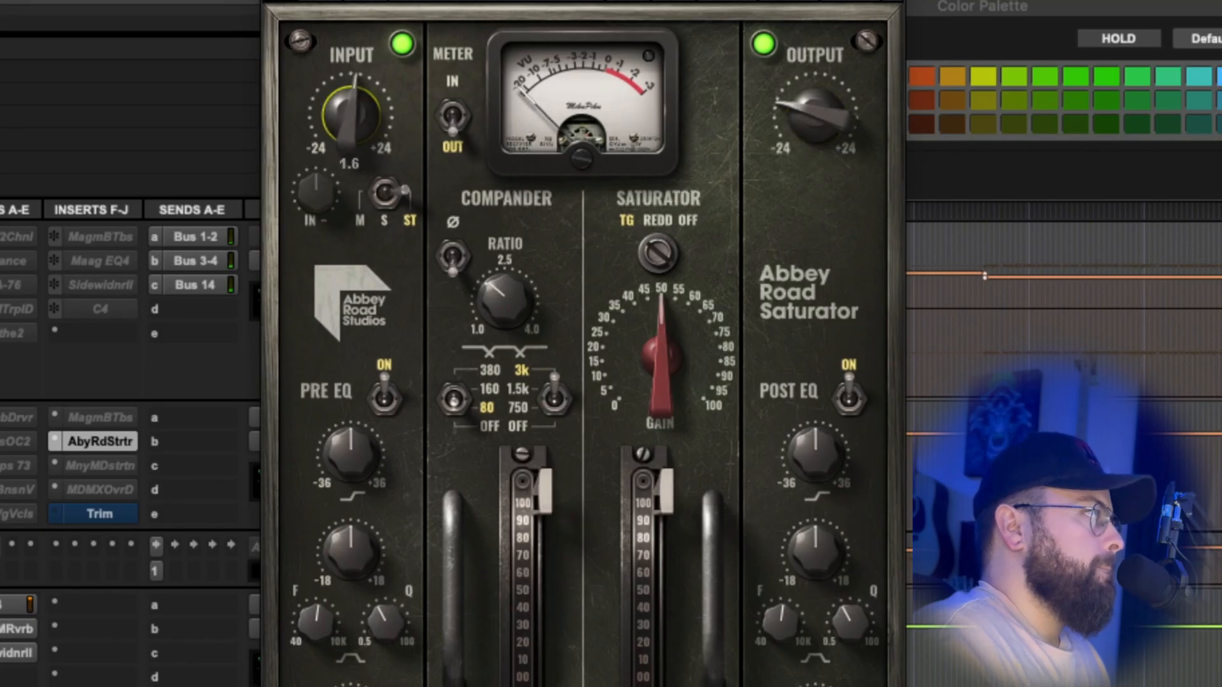
drag(351, 114, 352, 66)
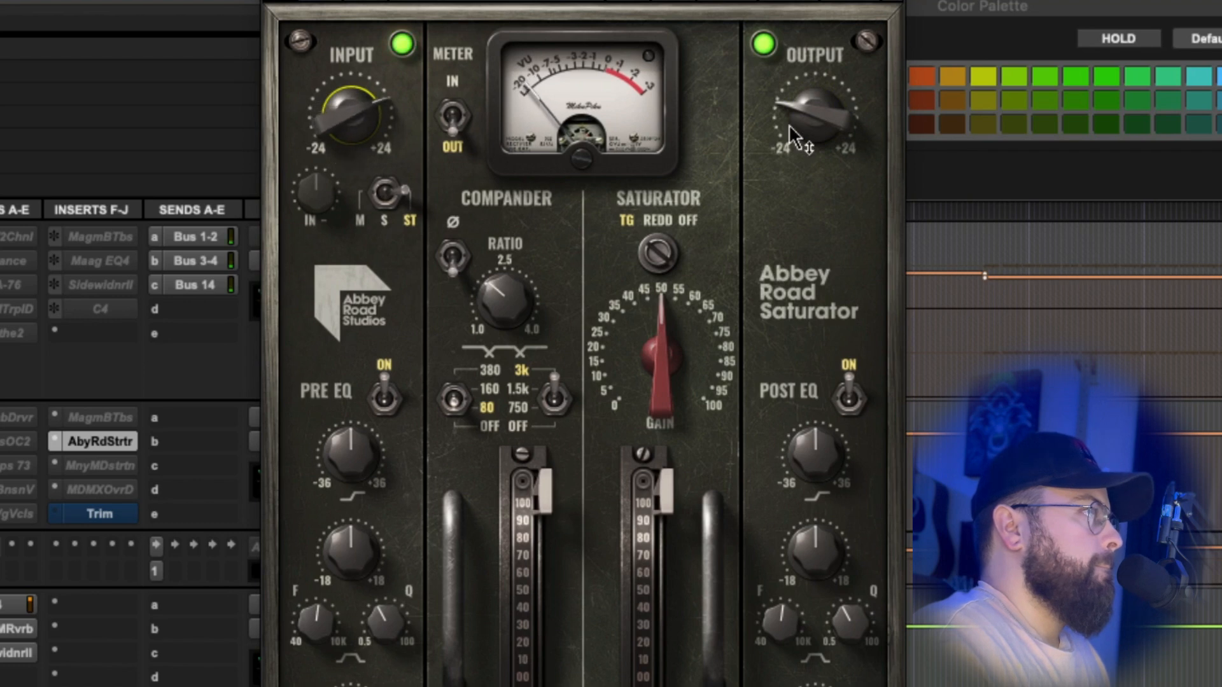
drag(659, 353, 659, 283)
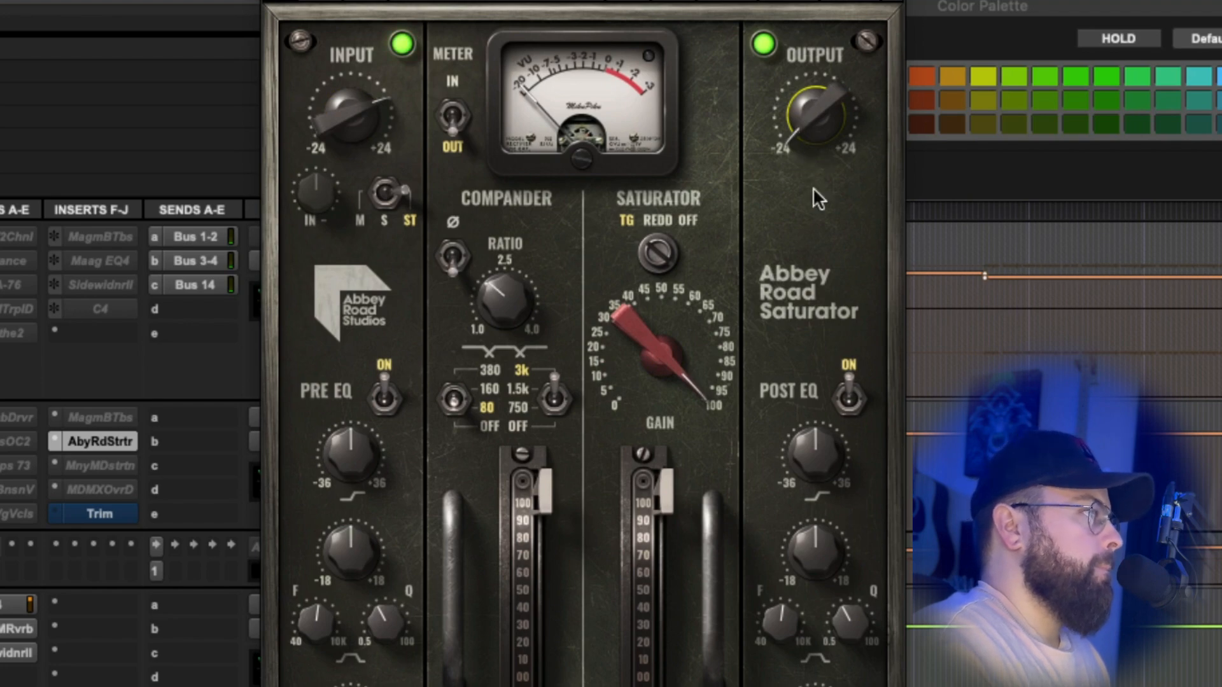
Boost the Post EQ high shelf slightly and reduce the saturation gain to just above 90.
drag(820, 460, 820, 440)
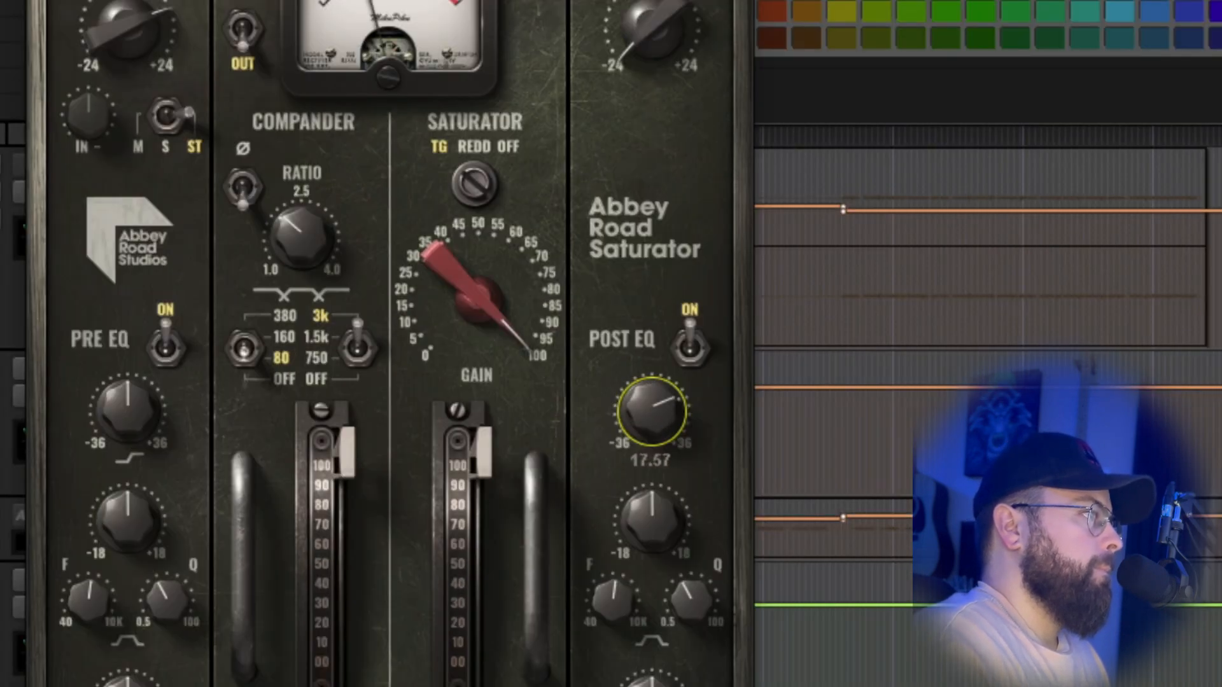
drag(651, 410, 652, 415)
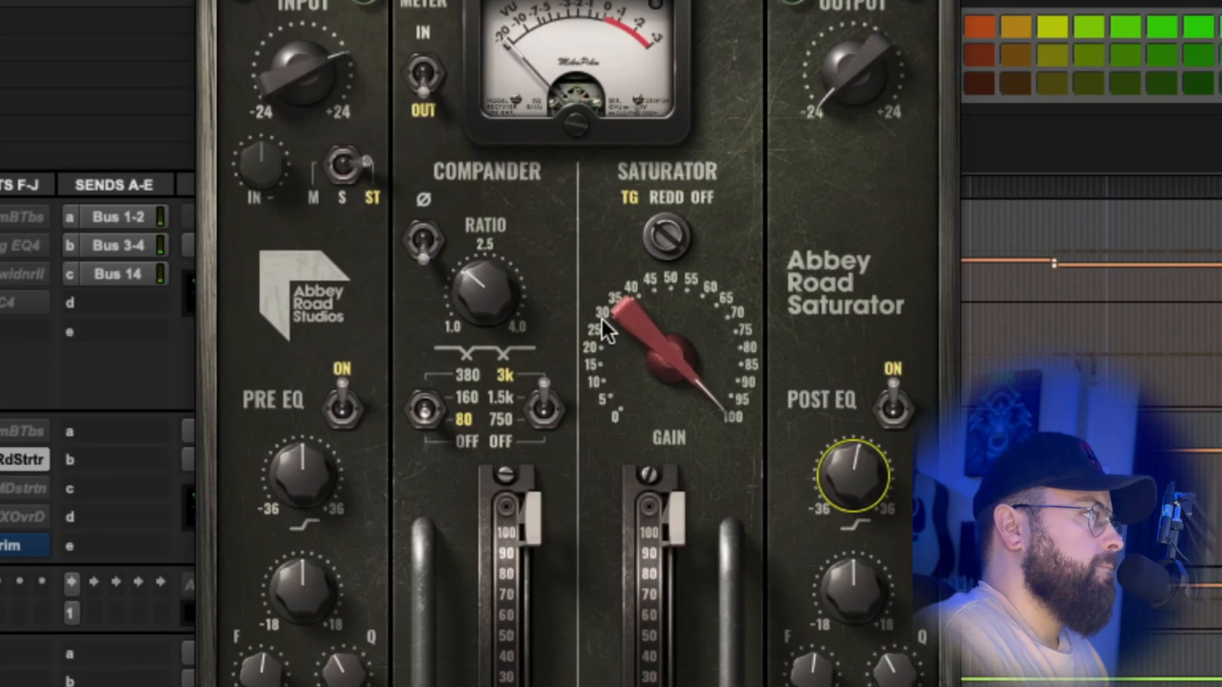
drag(457, 272, 457, 283)
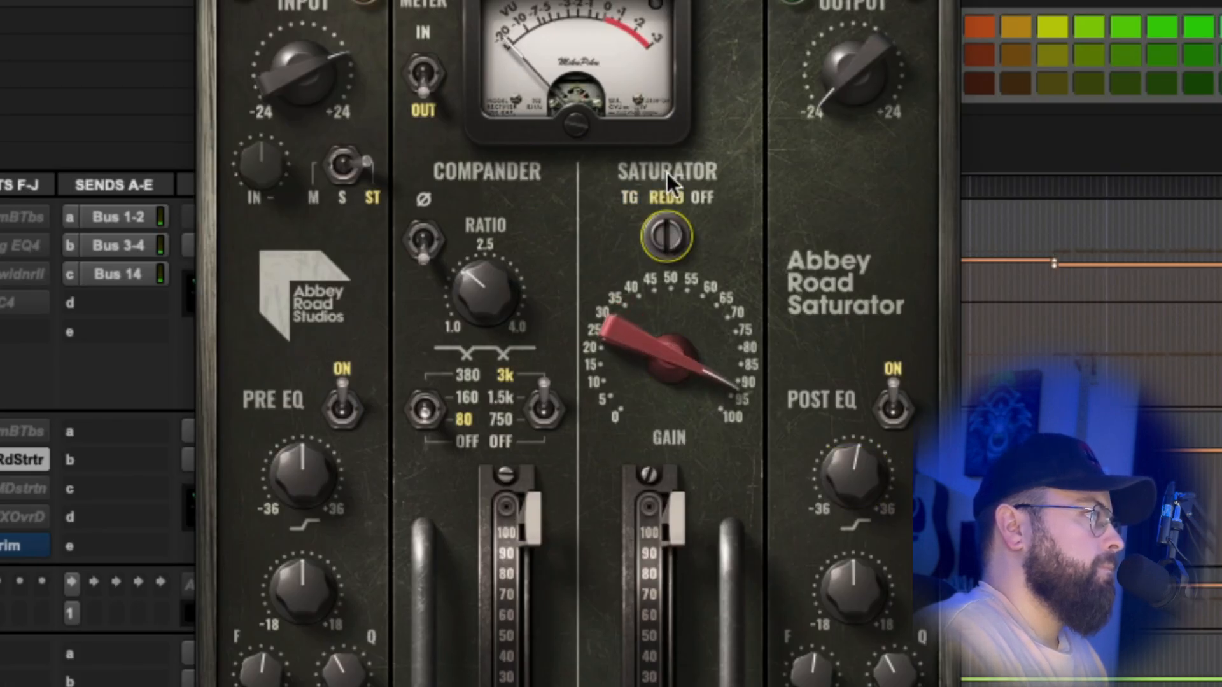
Switch the saturator mode to REDD and raise the output slightly to match the level.
click(666, 196)
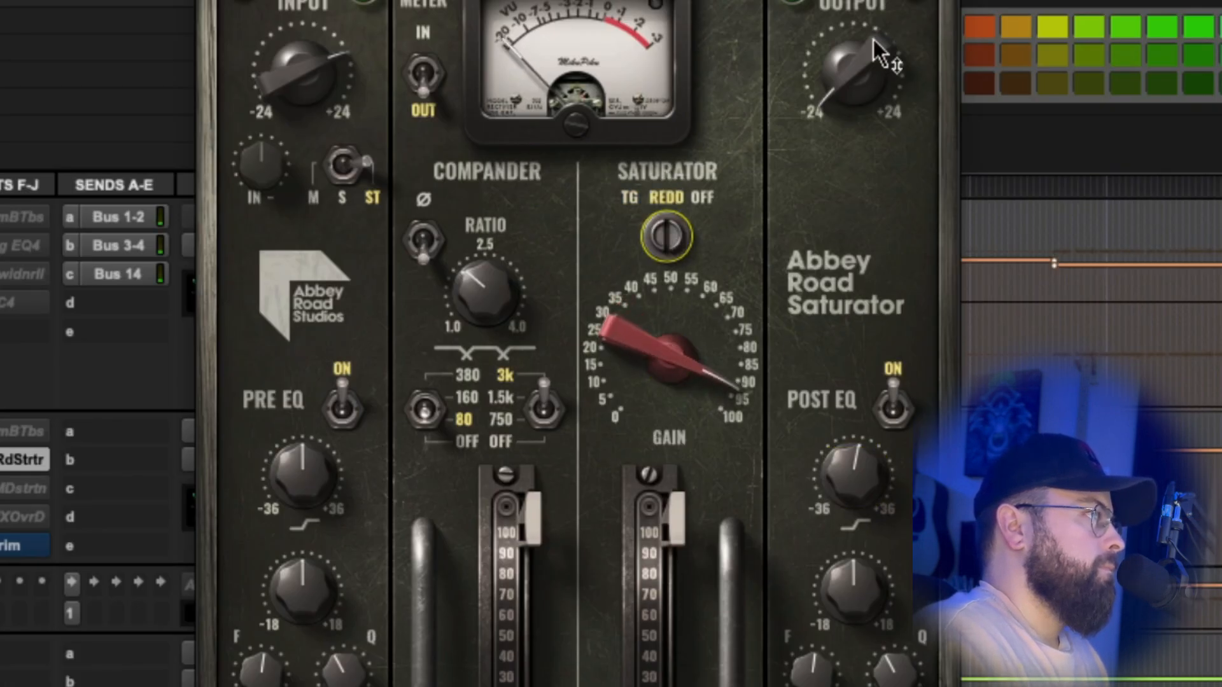
drag(876, 51, 812, 121)
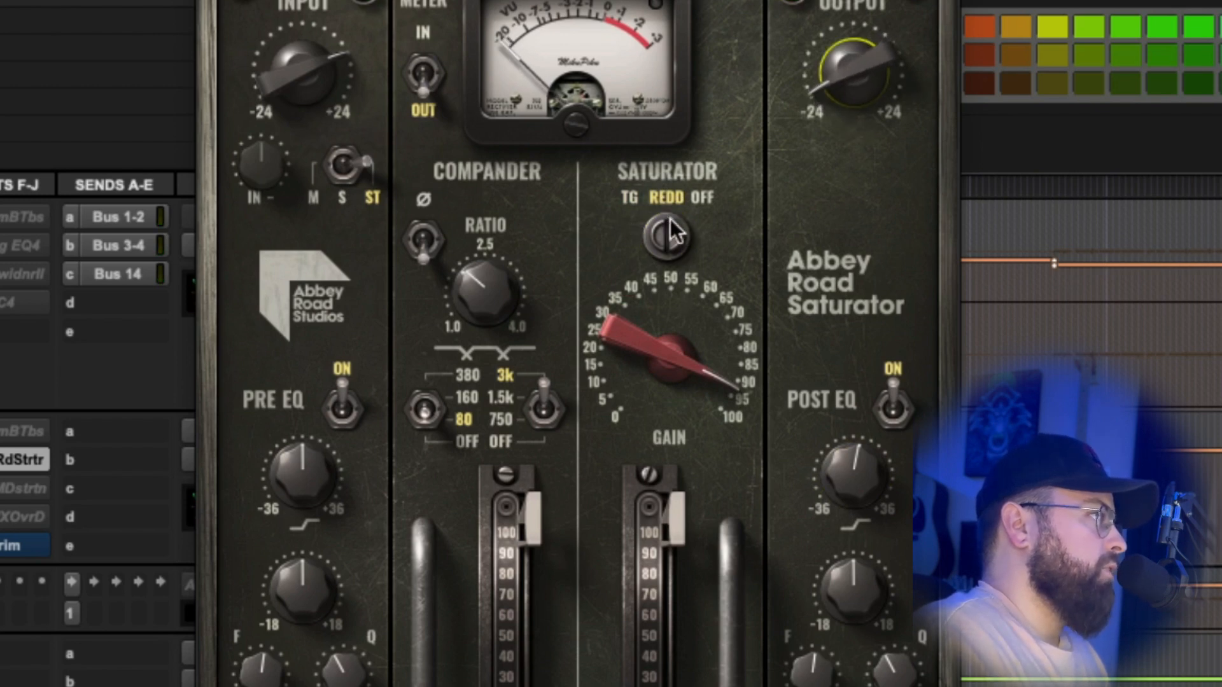
Fine-tune the Abbey Road Saturator output to -21.6 and the Post EQ high shelf, comparing the result against the bypassed signal.
drag(674, 369, 674, 374)
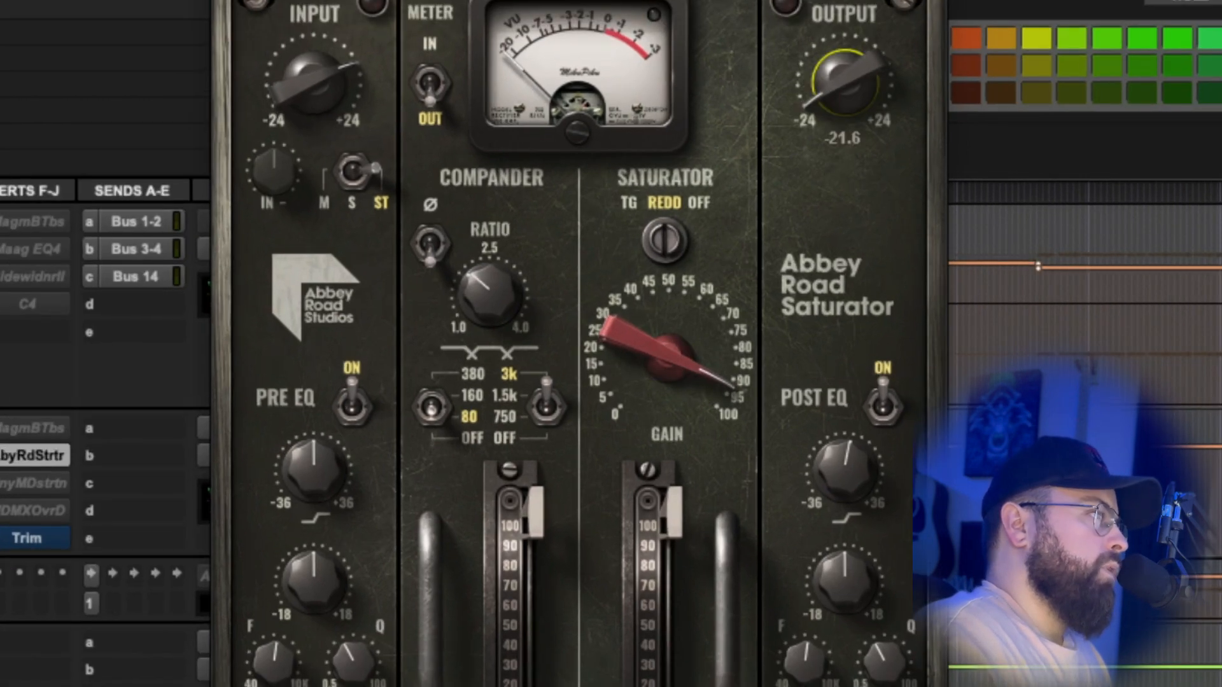
drag(843, 471, 842, 476)
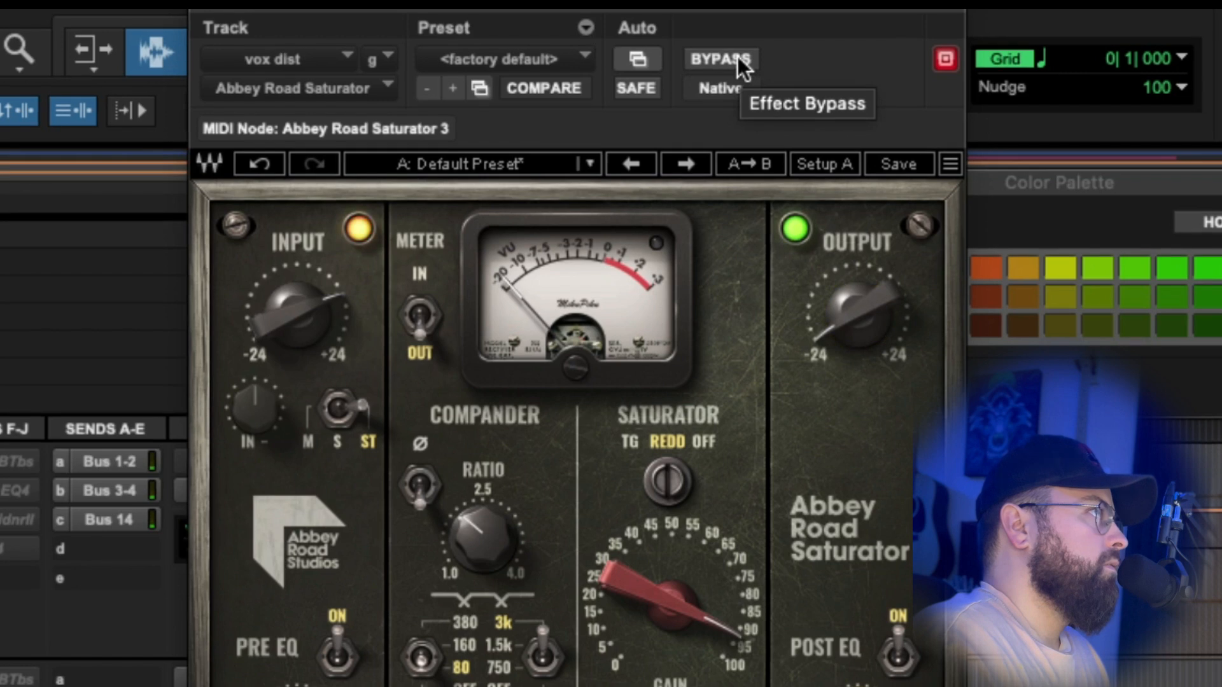
click(738, 58)
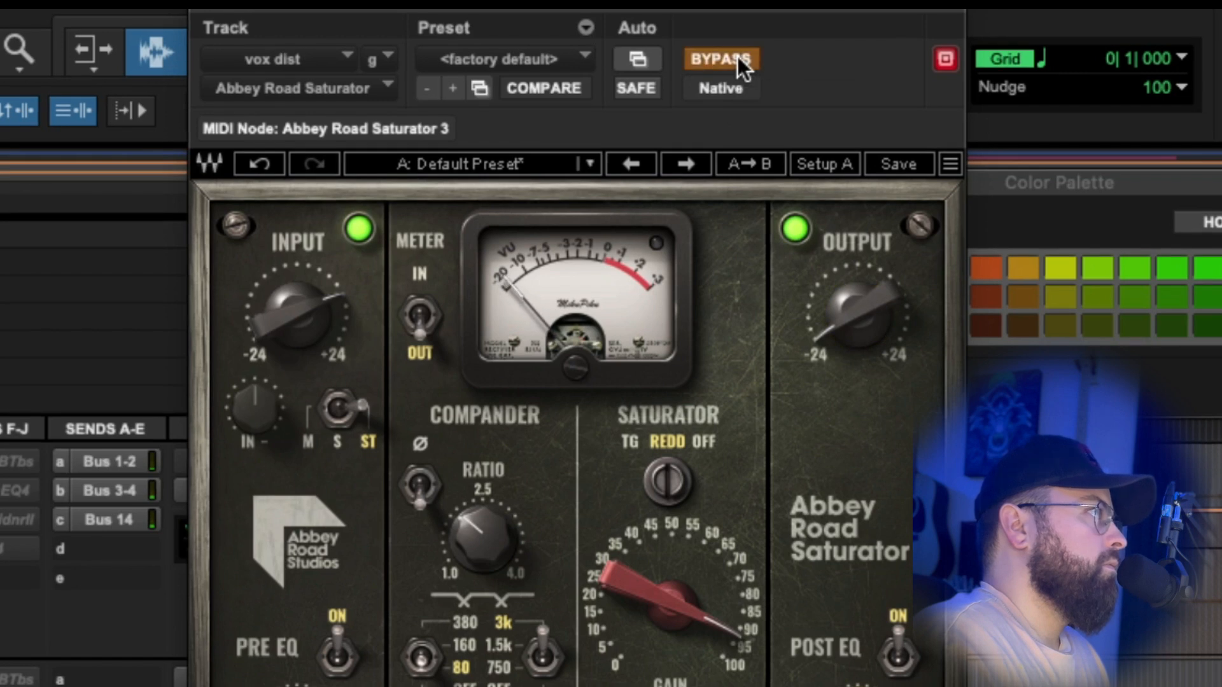
click(738, 58)
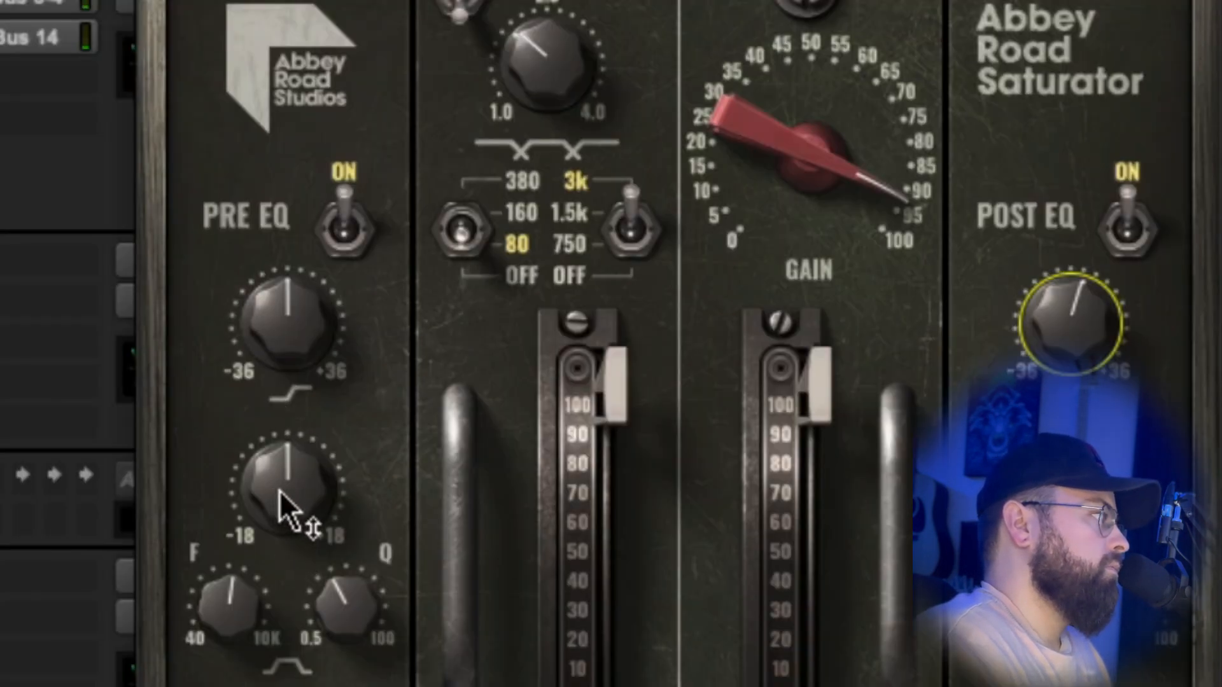
Boost the Abbey Road Saturator's Pre EQ mid band to about 15, then ease it back to just under 13.6.
drag(281, 491, 280, 440)
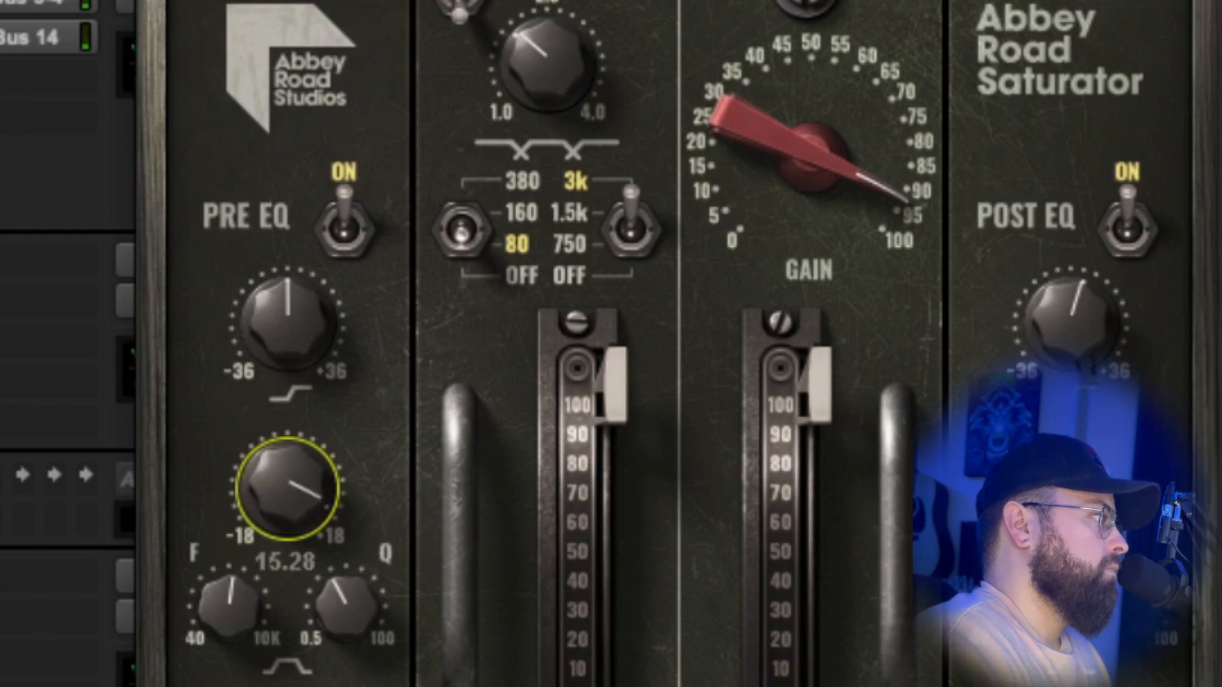
drag(341, 542, 341, 549)
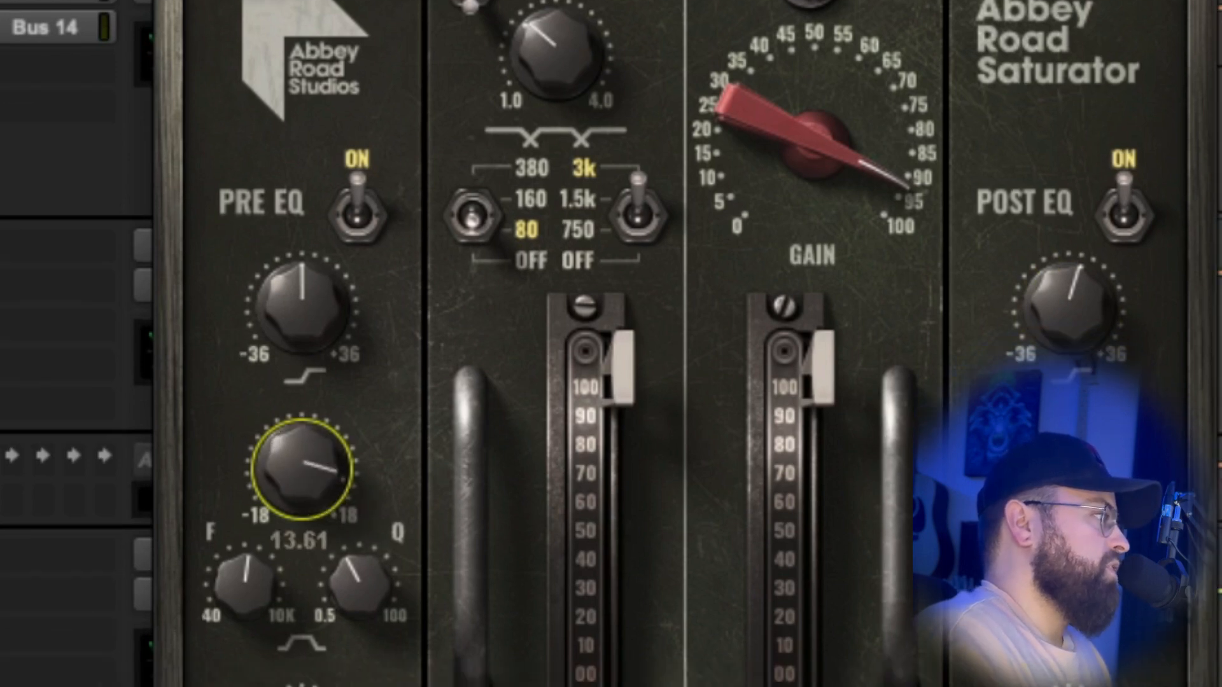
drag(304, 464, 311, 475)
mouse_move(311, 485)
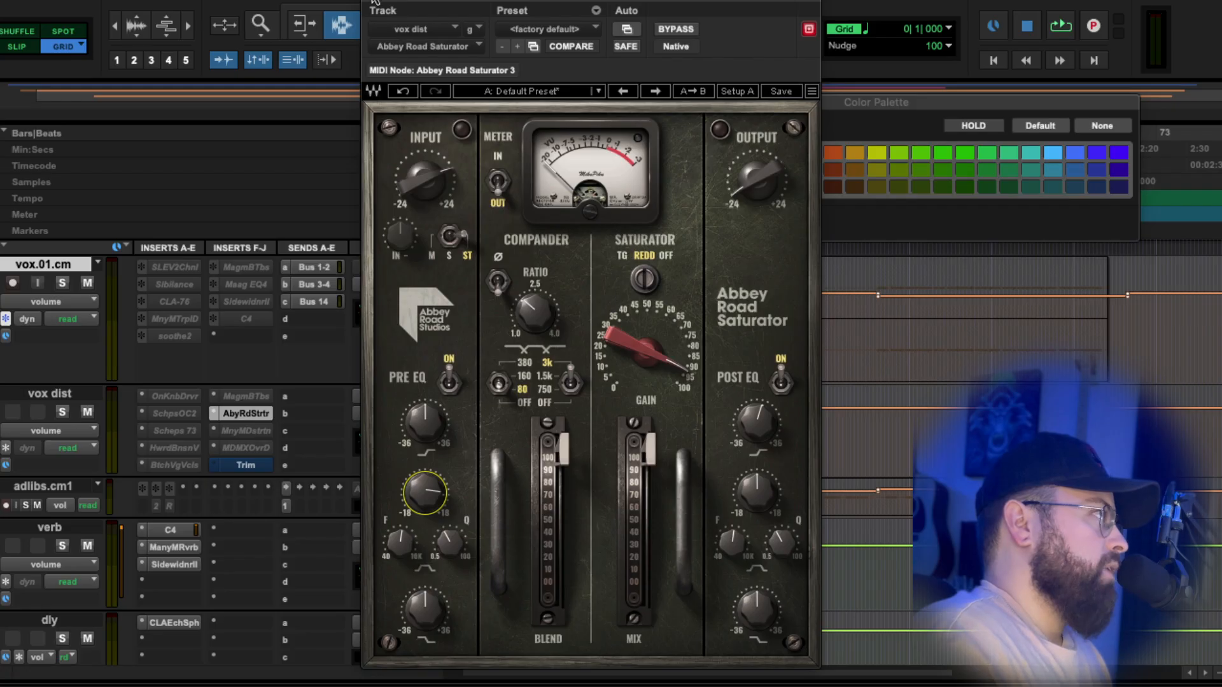
Replace Abbey Road Saturator with MannyM Distortion as the active plug-in on vox dist, reposition its window and start playback.
click(372, 0)
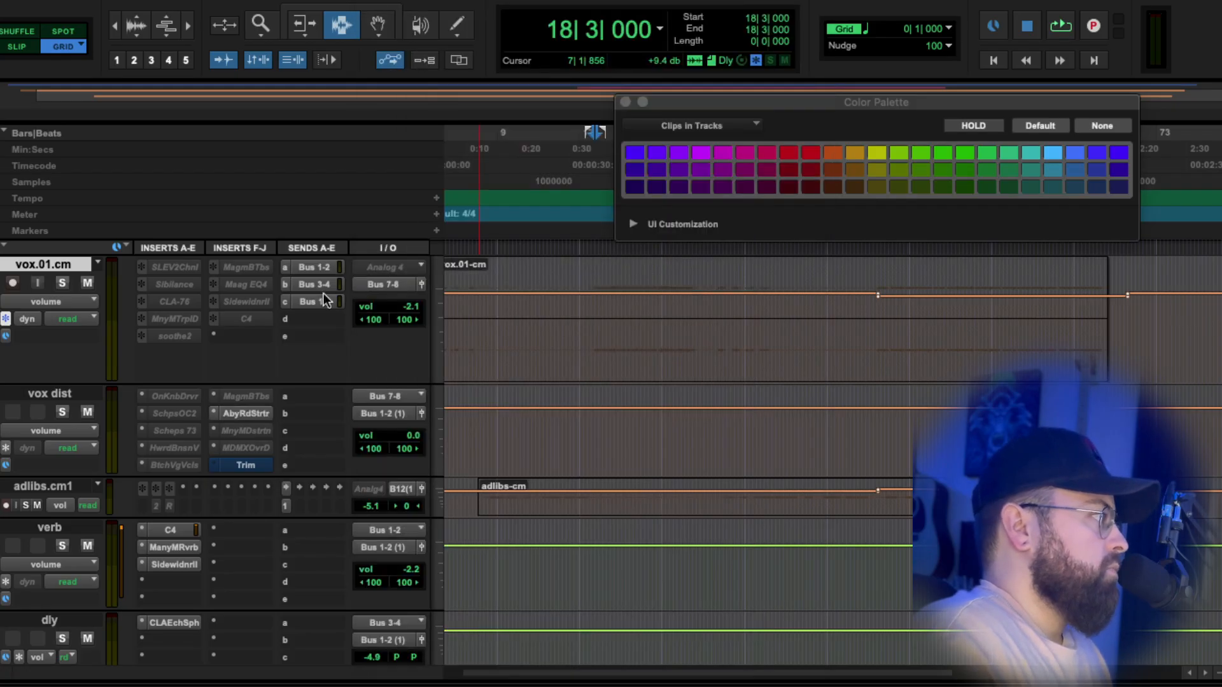
click(247, 430)
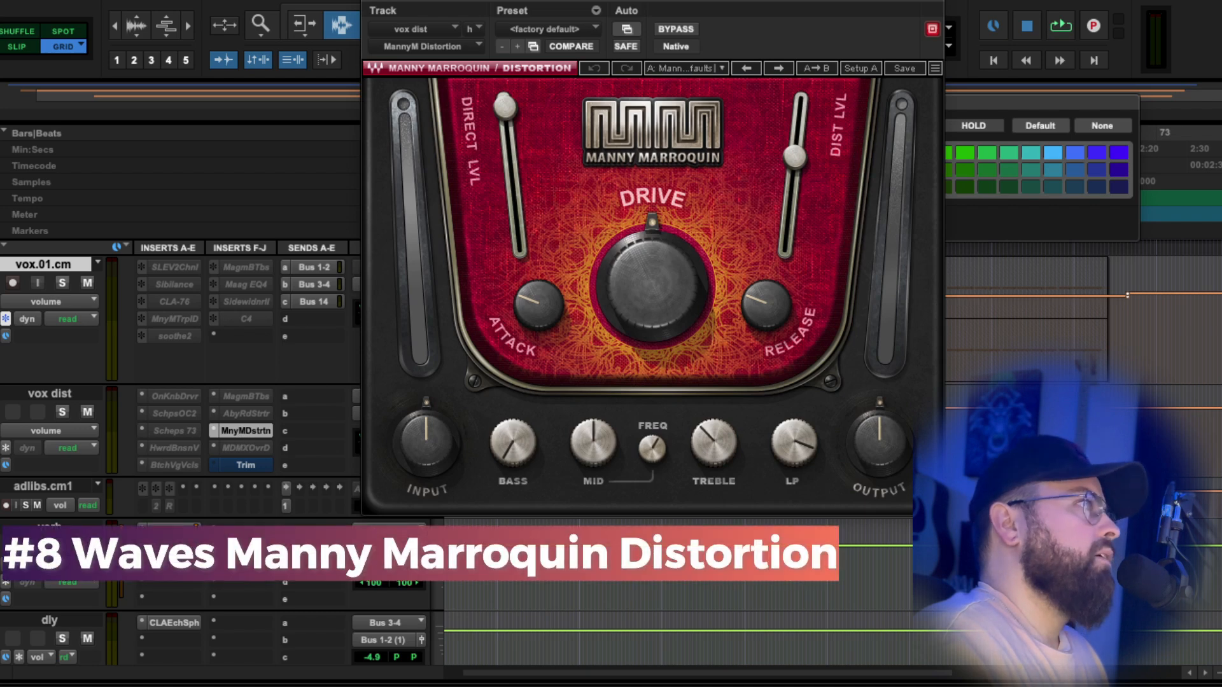
drag(734, 1, 719, 43)
key(space)
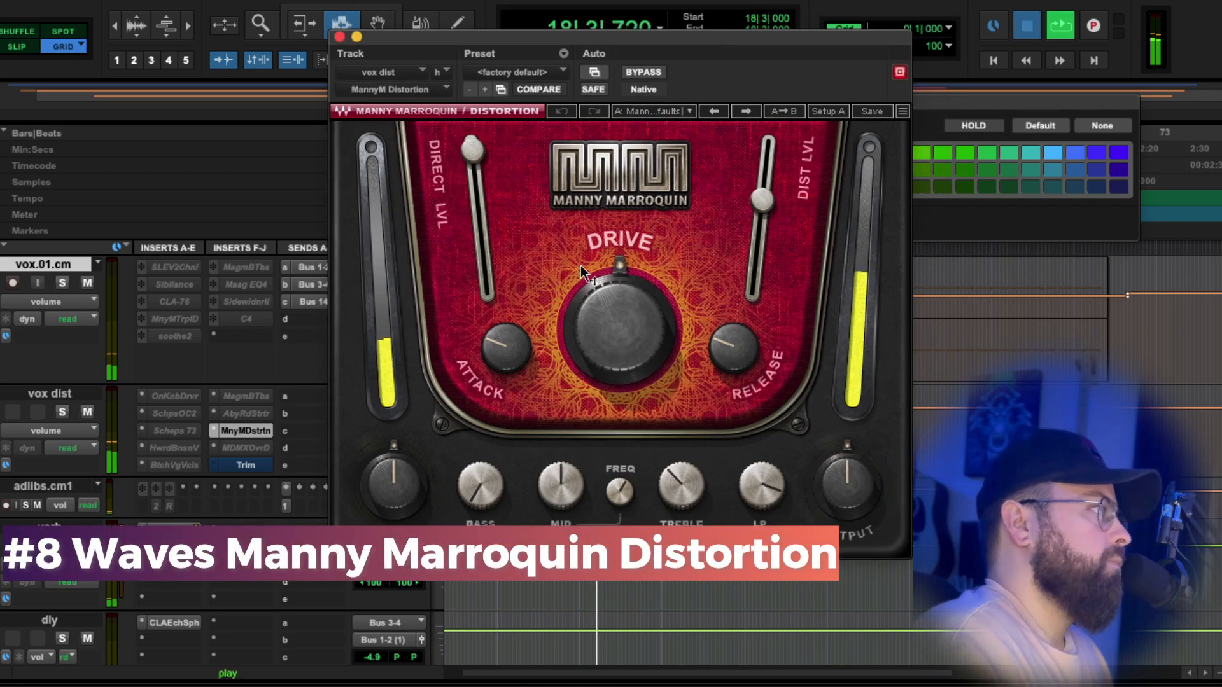
Lower the MannyM Distortion output well below -12.5 and raise the drive almost to maximum.
mouse_move(852, 467)
mouse_down()
mouse_move(853, 504)
mouse_move(856, 486)
mouse_up()
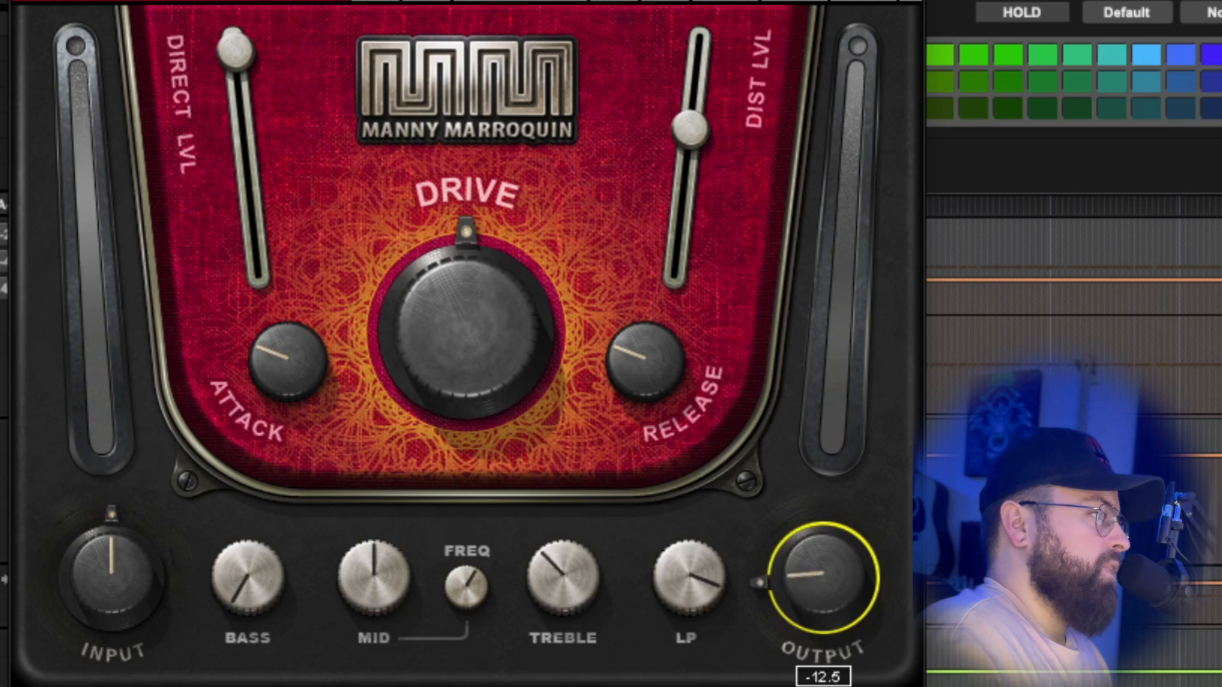
drag(823, 576, 823, 592)
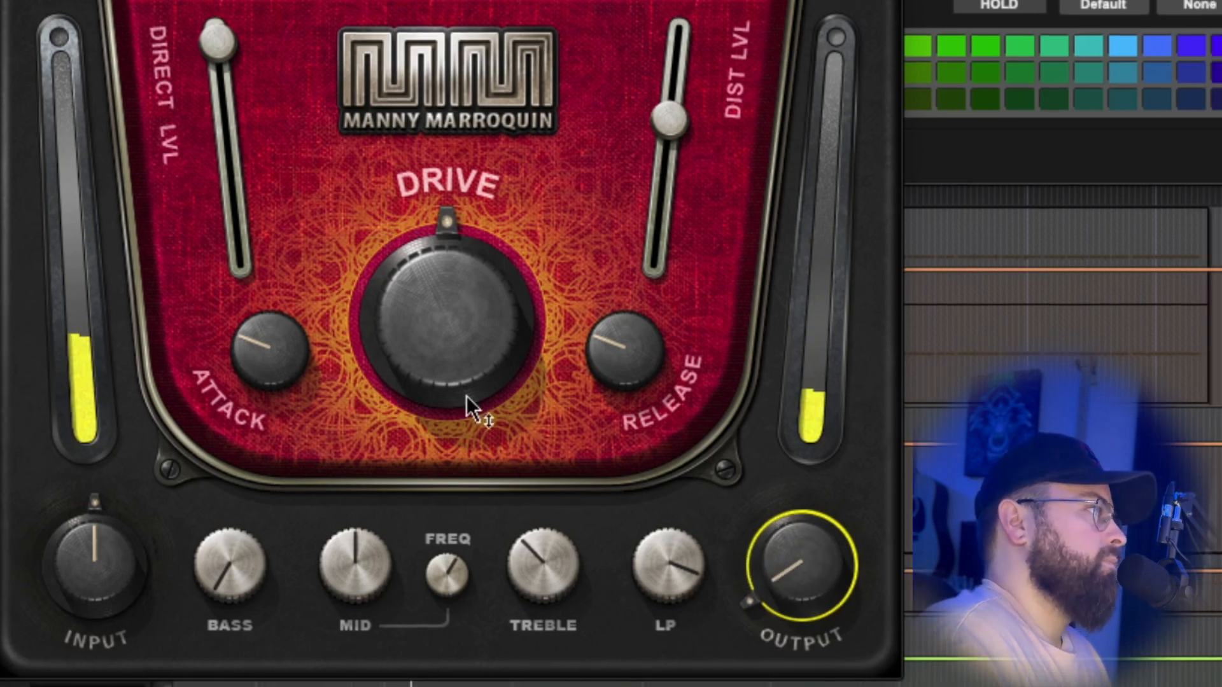
drag(484, 404, 484, 343)
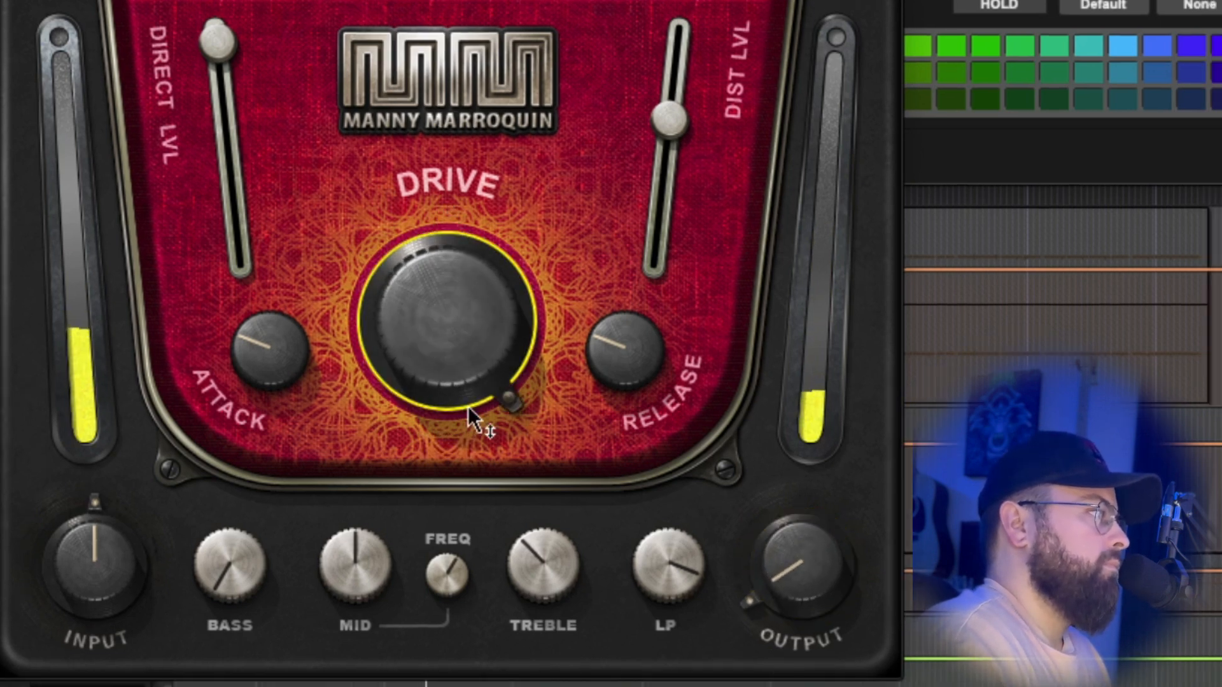
Boost the MannyM Distortion treble, trim the output further to match, and compare the sound against the bypassed signal.
drag(543, 559, 542, 541)
drag(802, 559, 802, 569)
mouse_move(535, 556)
mouse_down()
mouse_move(534, 570)
mouse_move(526, 562)
mouse_up()
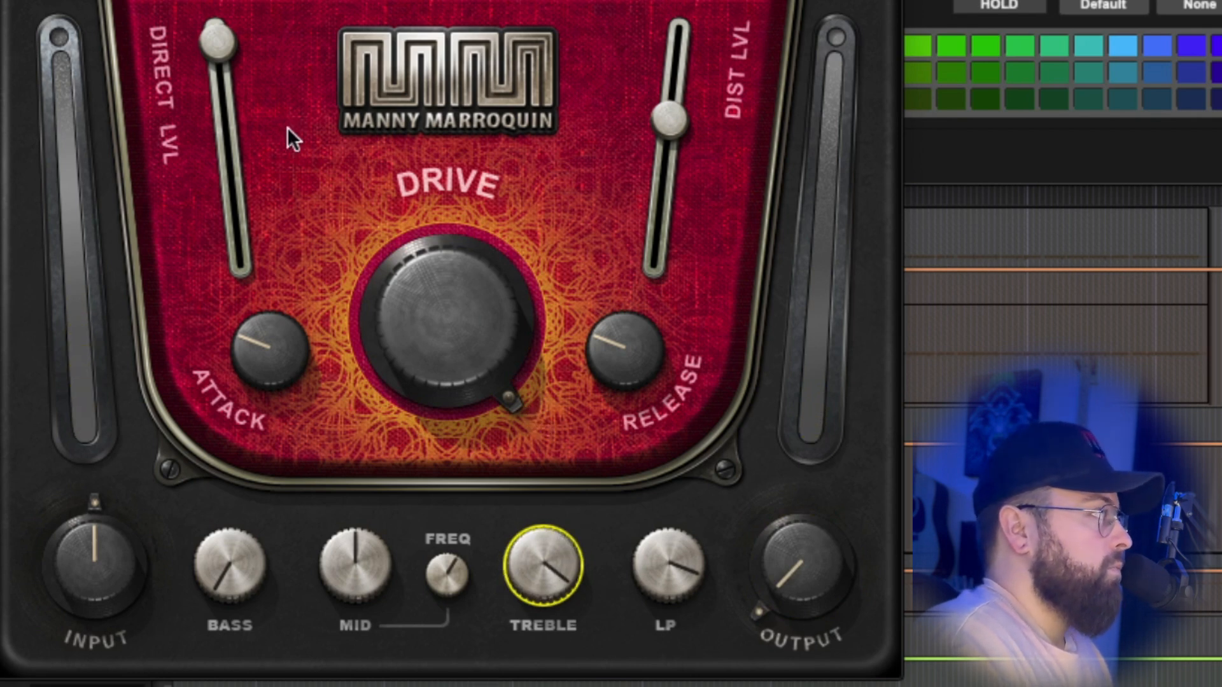
drag(440, 307, 450, 344)
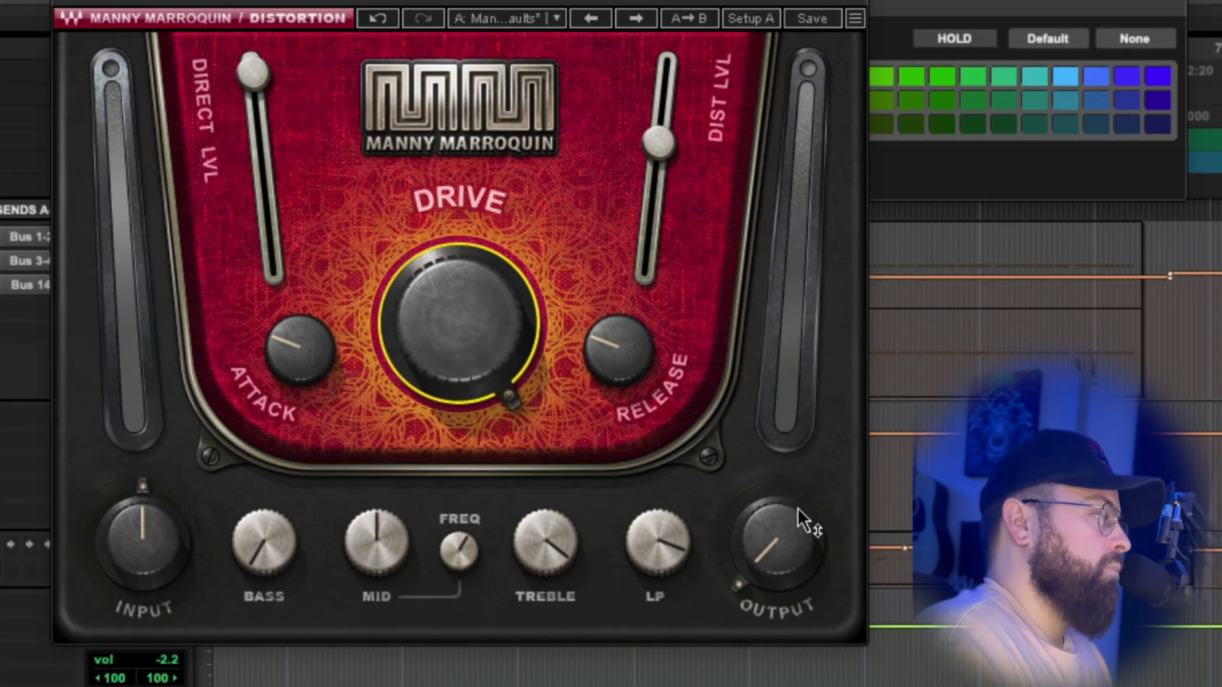
click(762, 518)
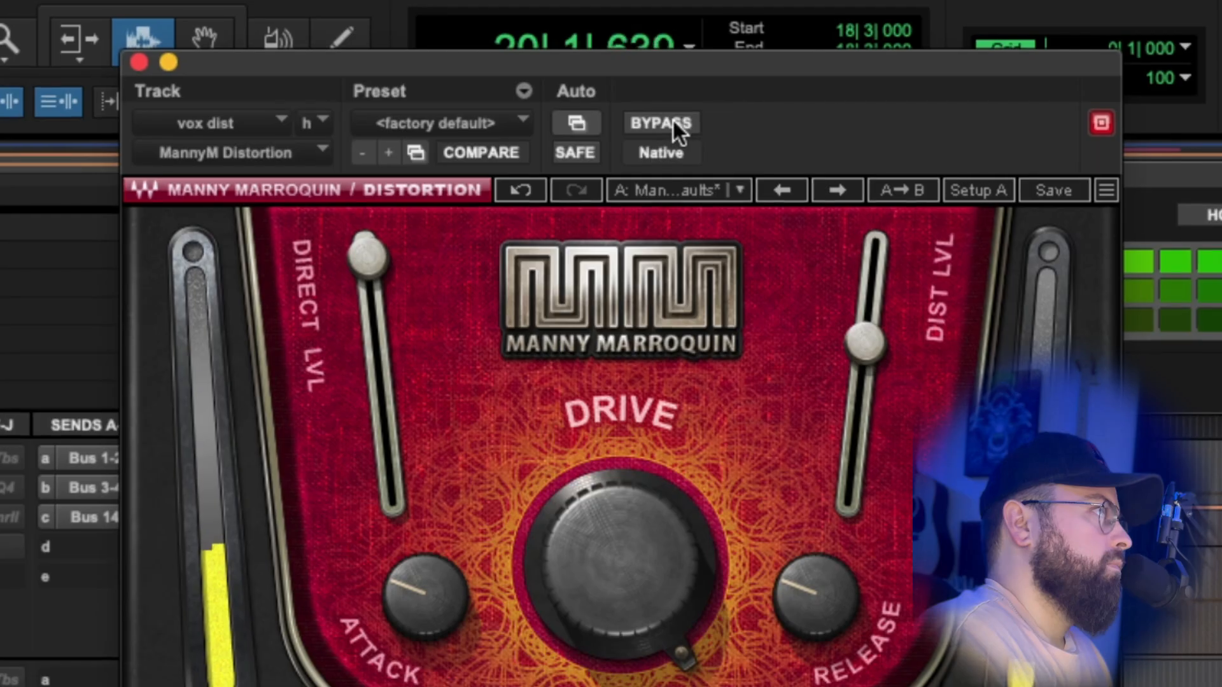
click(673, 120)
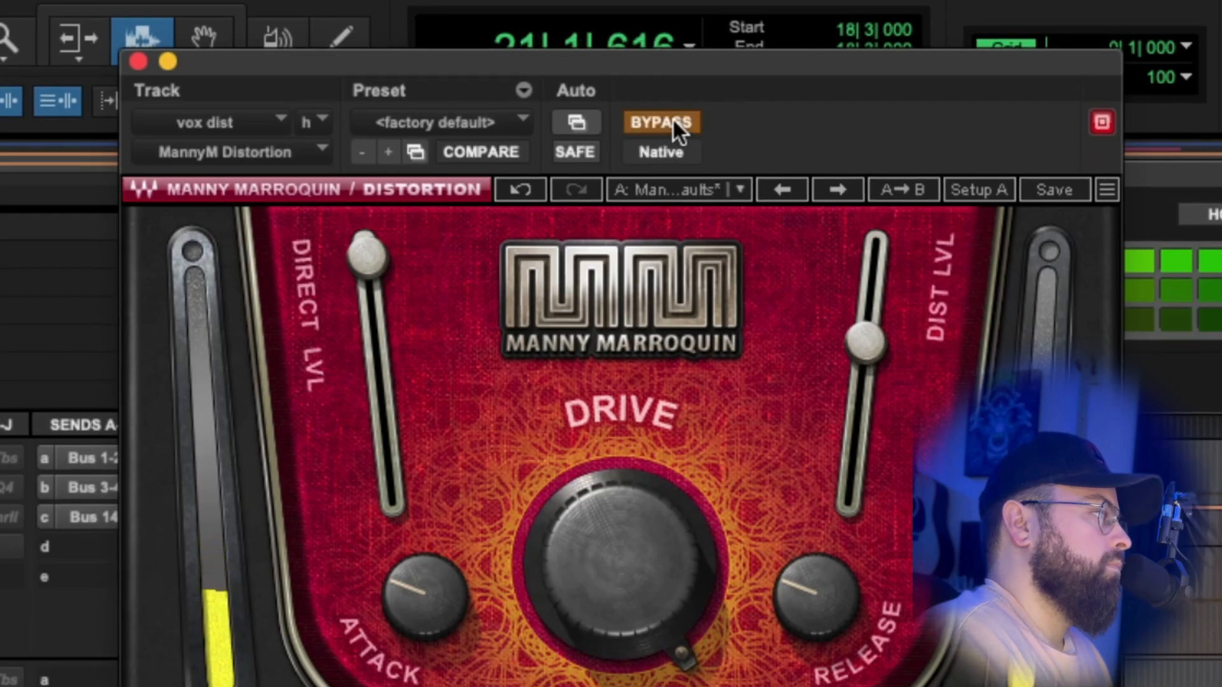
click(673, 120)
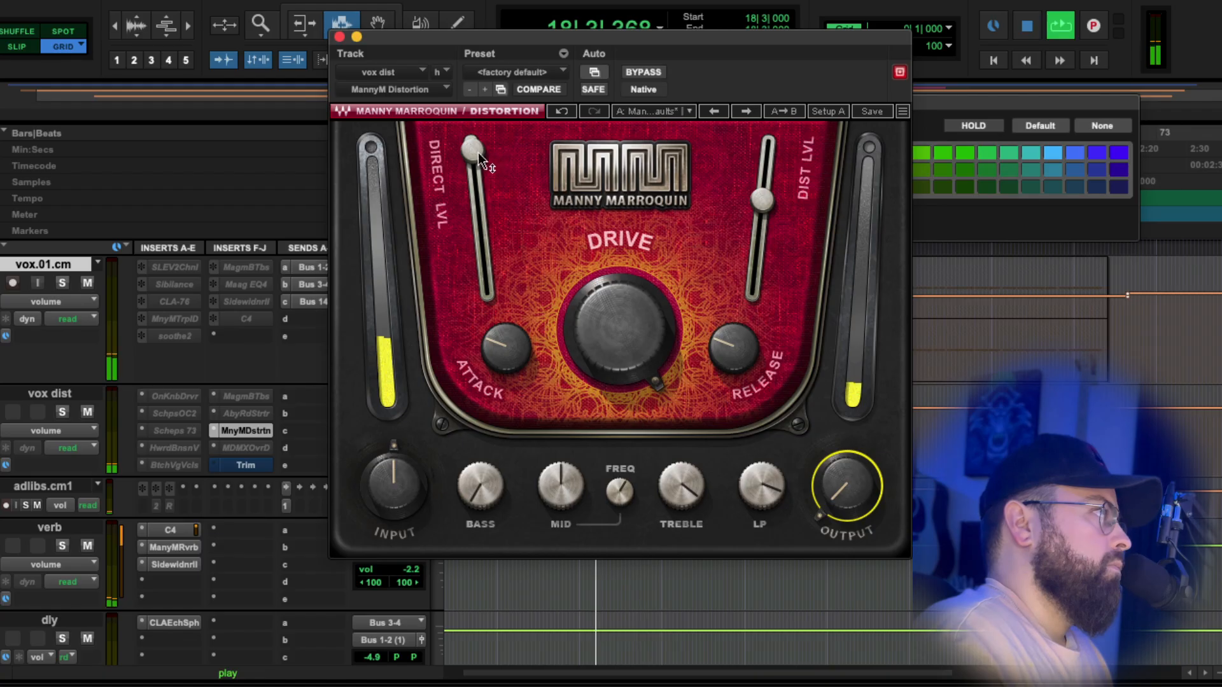
Set MannyM Distortion's direct level to 100, nudge the distortion level up, raise the output to -16.9 and stop playback.
mouse_move(479, 153)
mouse_down()
mouse_move(486, 281)
mouse_move(472, 149)
mouse_up()
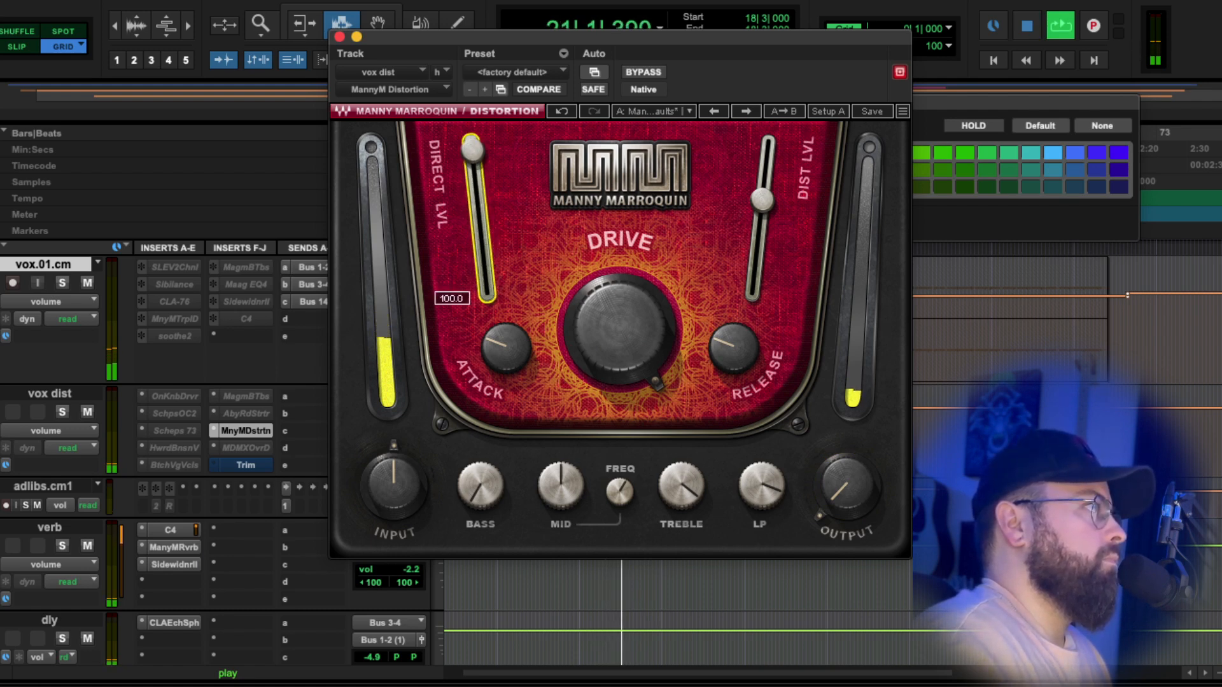
mouse_move(762, 199)
mouse_down()
mouse_move(753, 277)
mouse_move(767, 153)
mouse_move(762, 198)
mouse_up()
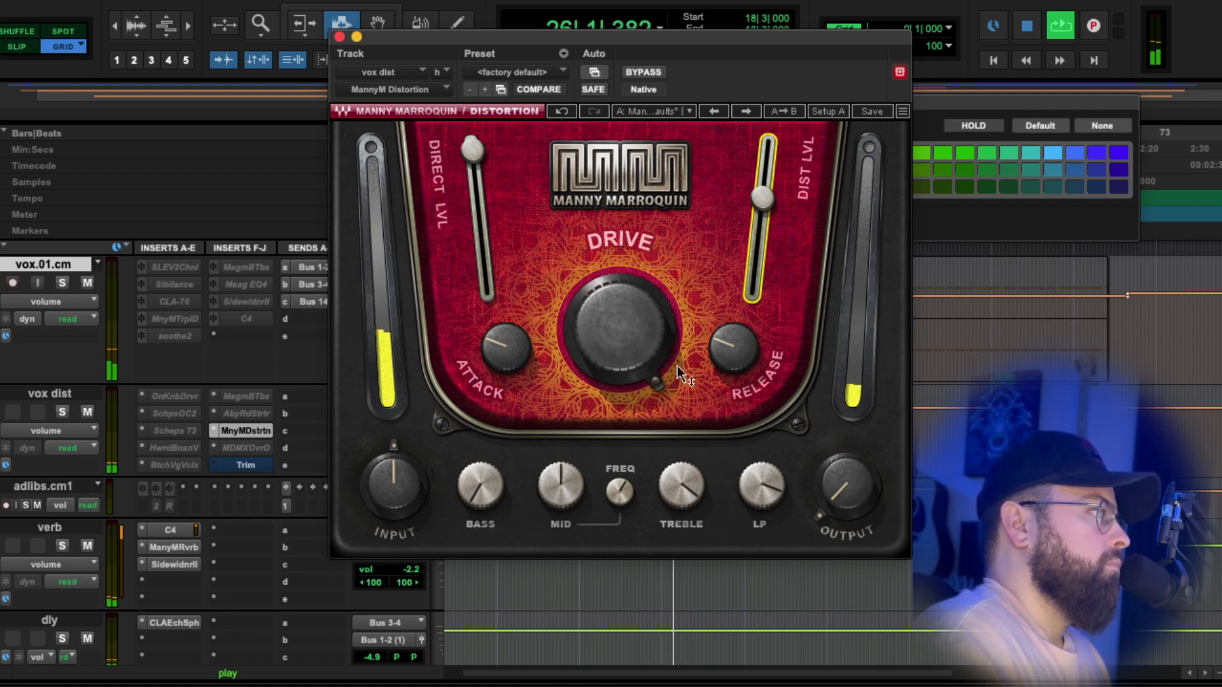
mouse_move(819, 509)
drag(847, 486, 847, 488)
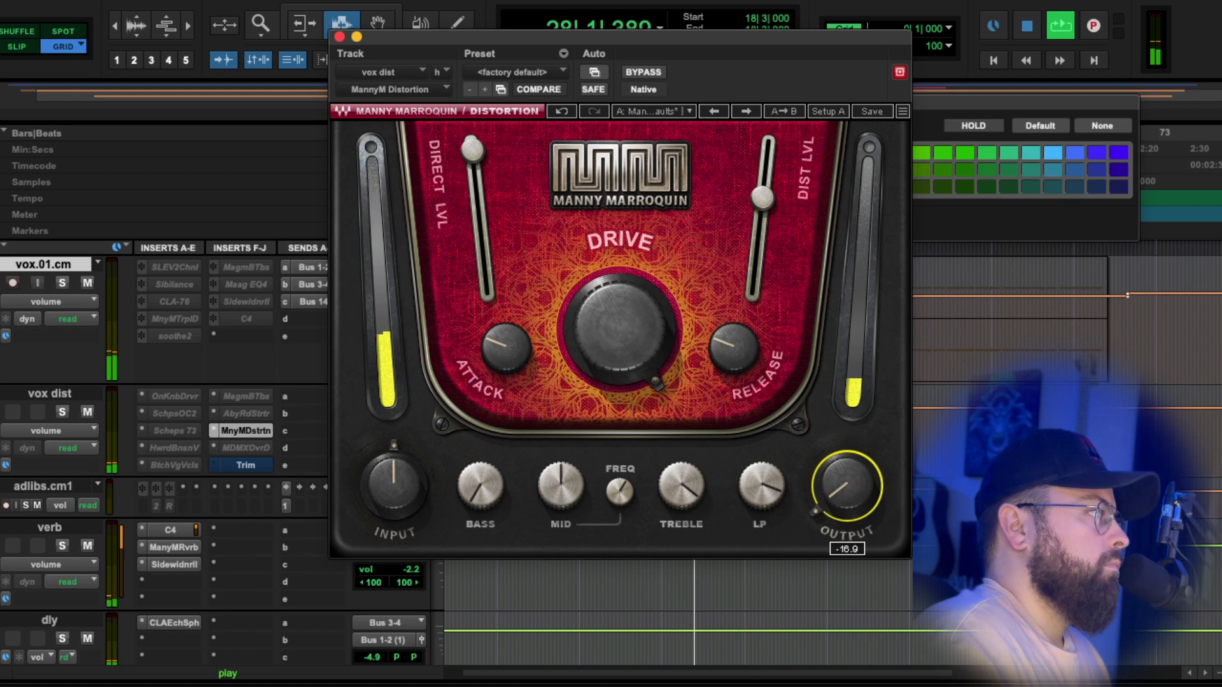
key(space)
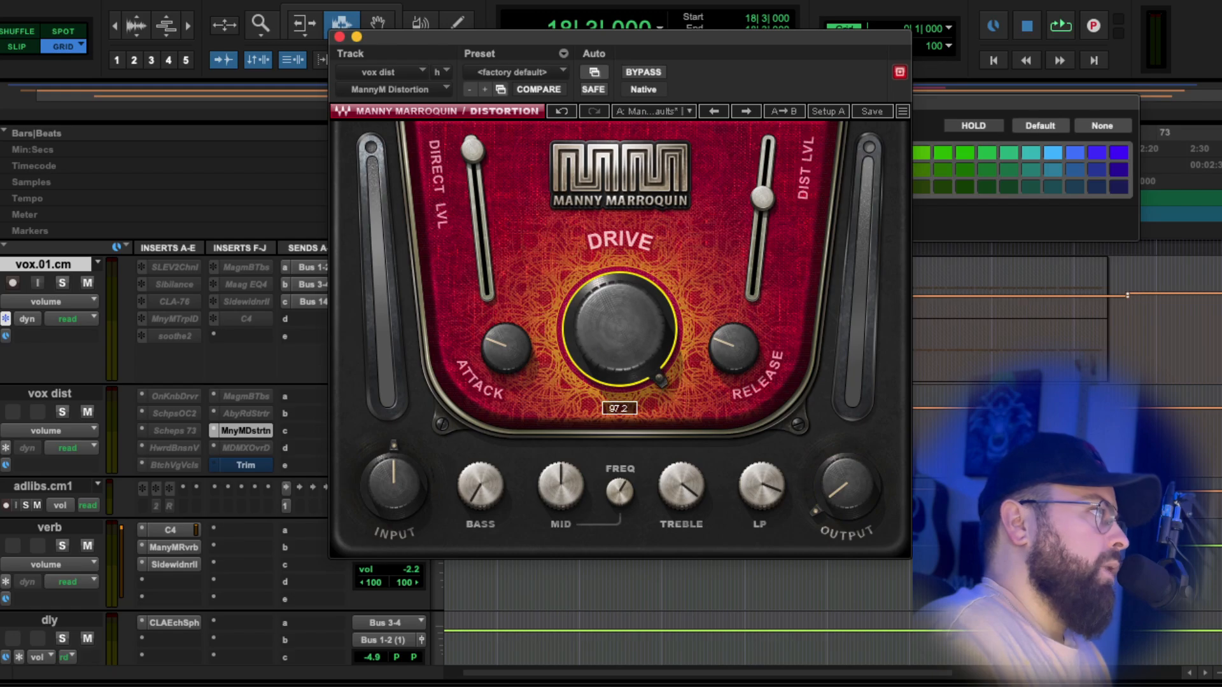
Reduce the MannyM Distortion drive through 64.4 and 57.1 to slightly below its midpoint, then compare against the bypassed signal.
mouse_move(627, 318)
mouse_down()
mouse_move(626, 292)
mouse_move(626, 339)
mouse_up()
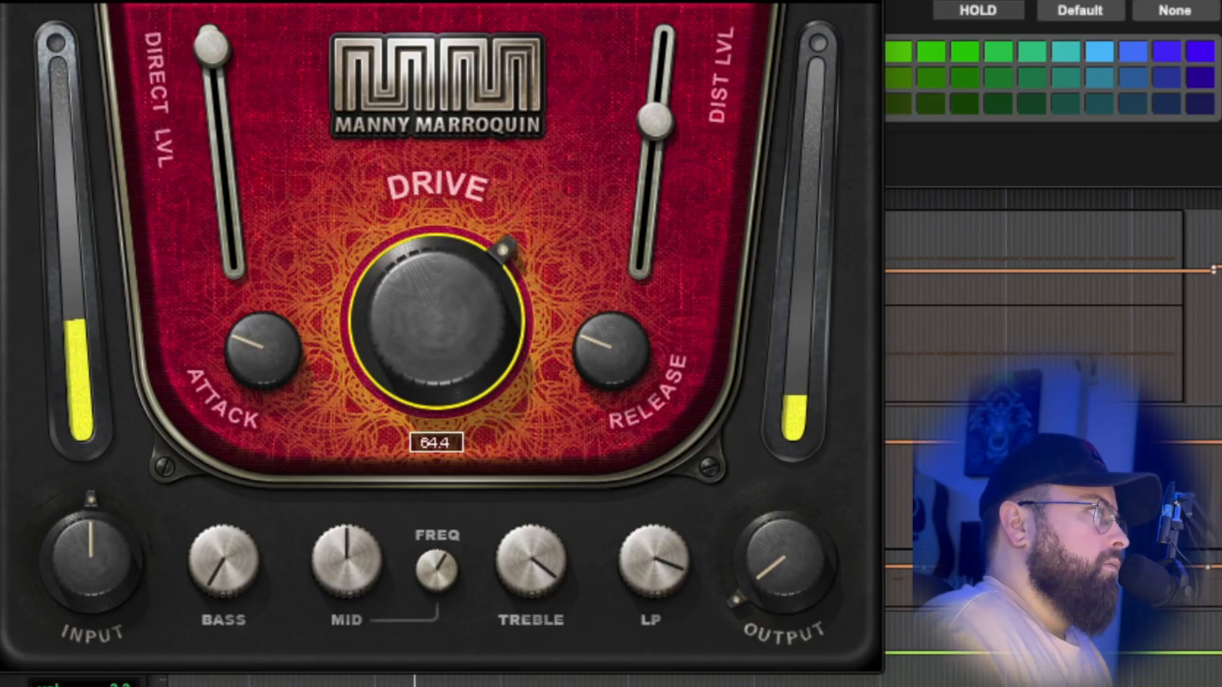
drag(437, 318, 437, 331)
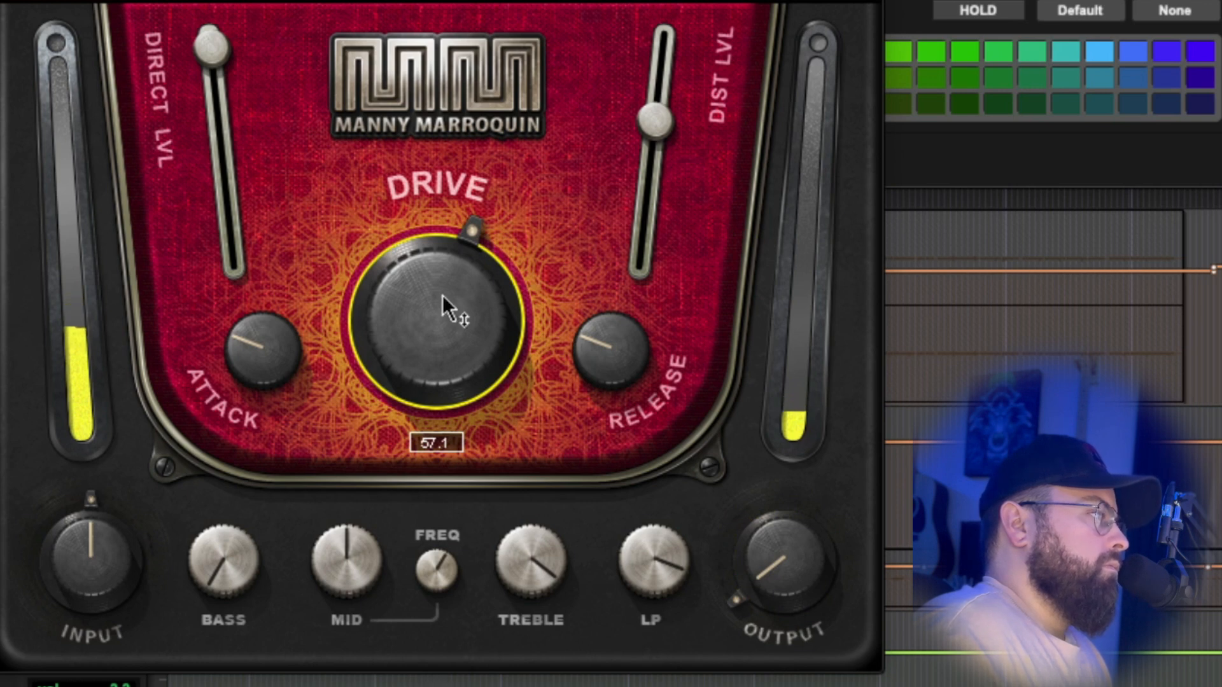
drag(448, 241, 449, 263)
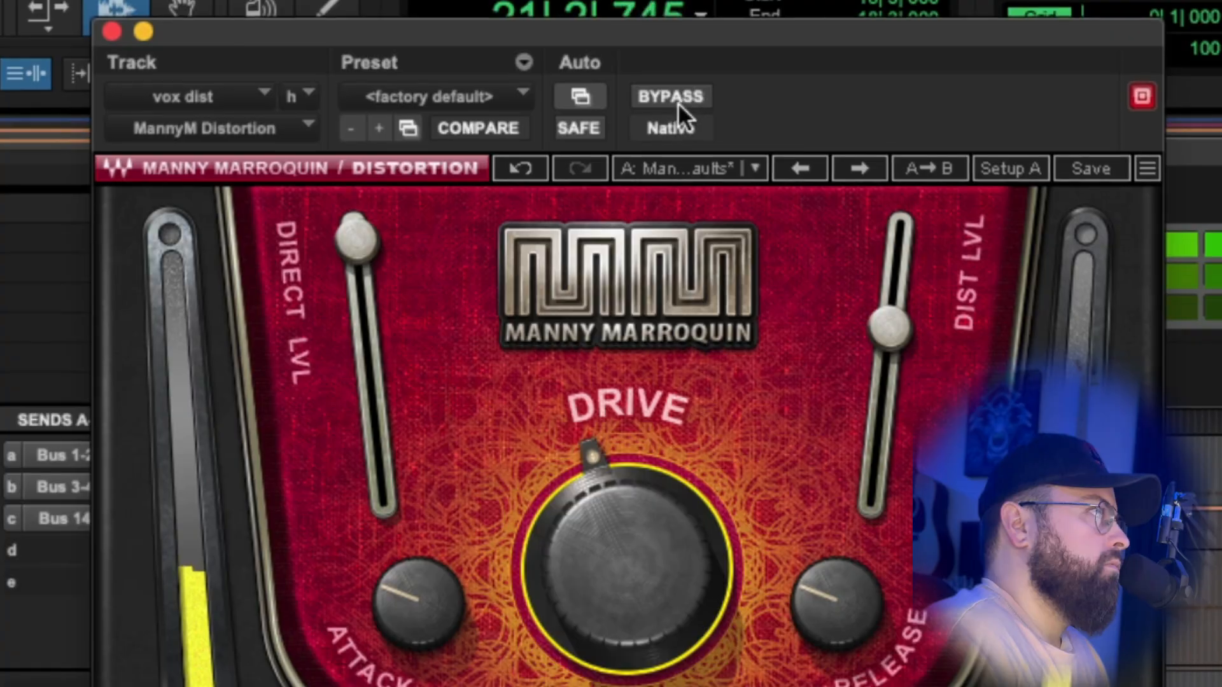
click(680, 93)
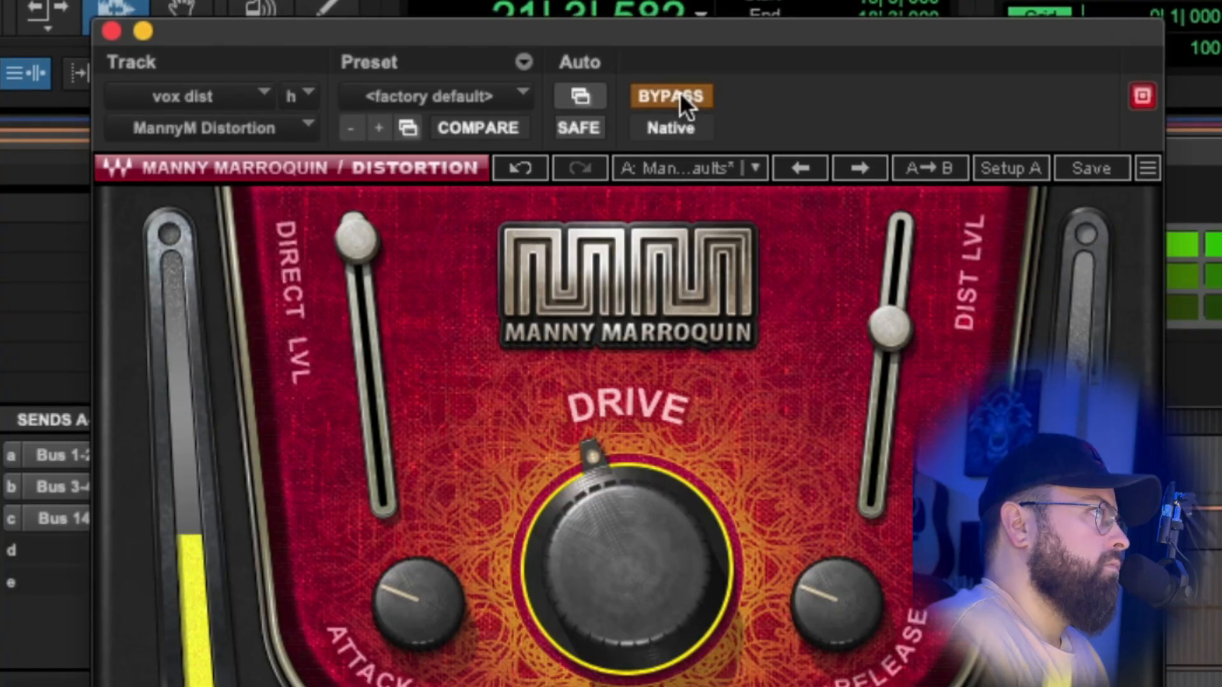
click(679, 96)
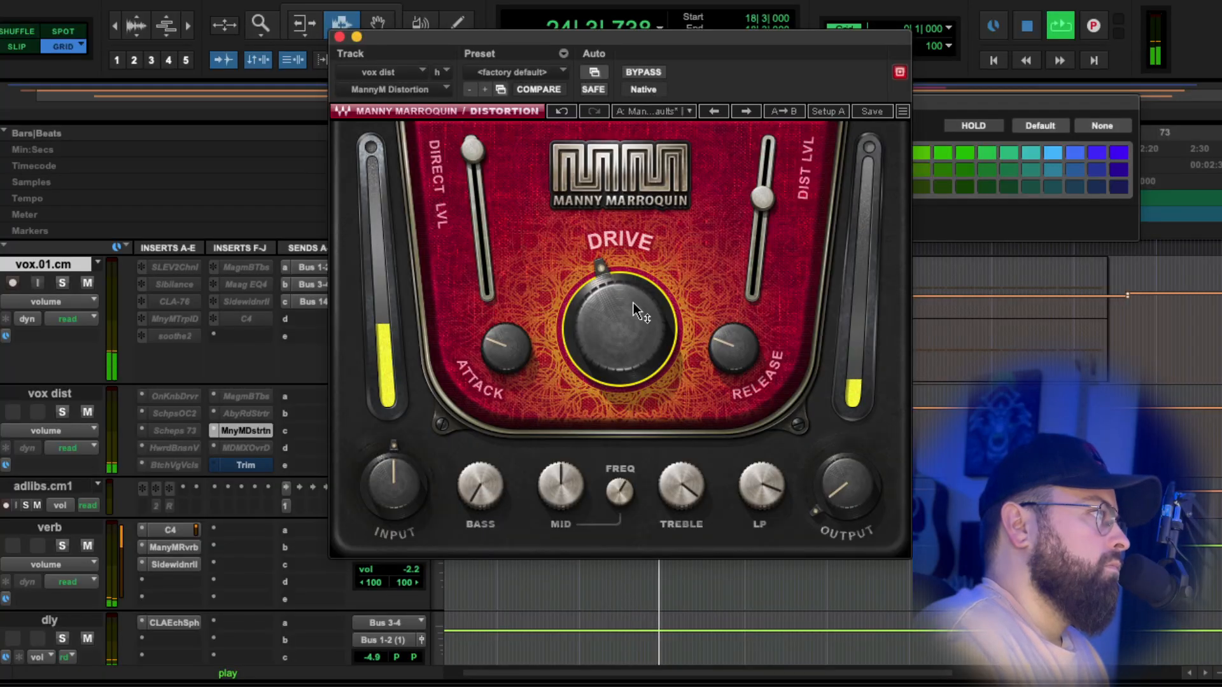
Lower the drive slightly more, then swap MannyM Distortion for MDMX Overdrive on vox dist and reposition its window.
drag(635, 311, 634, 331)
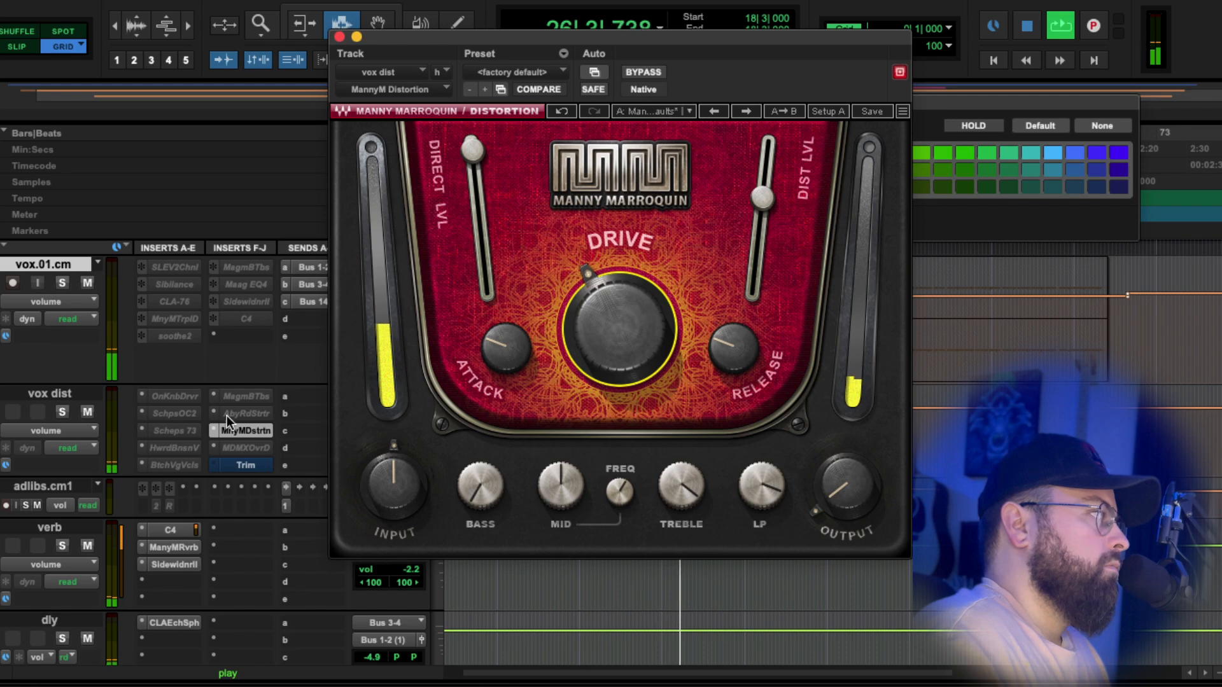
key(space)
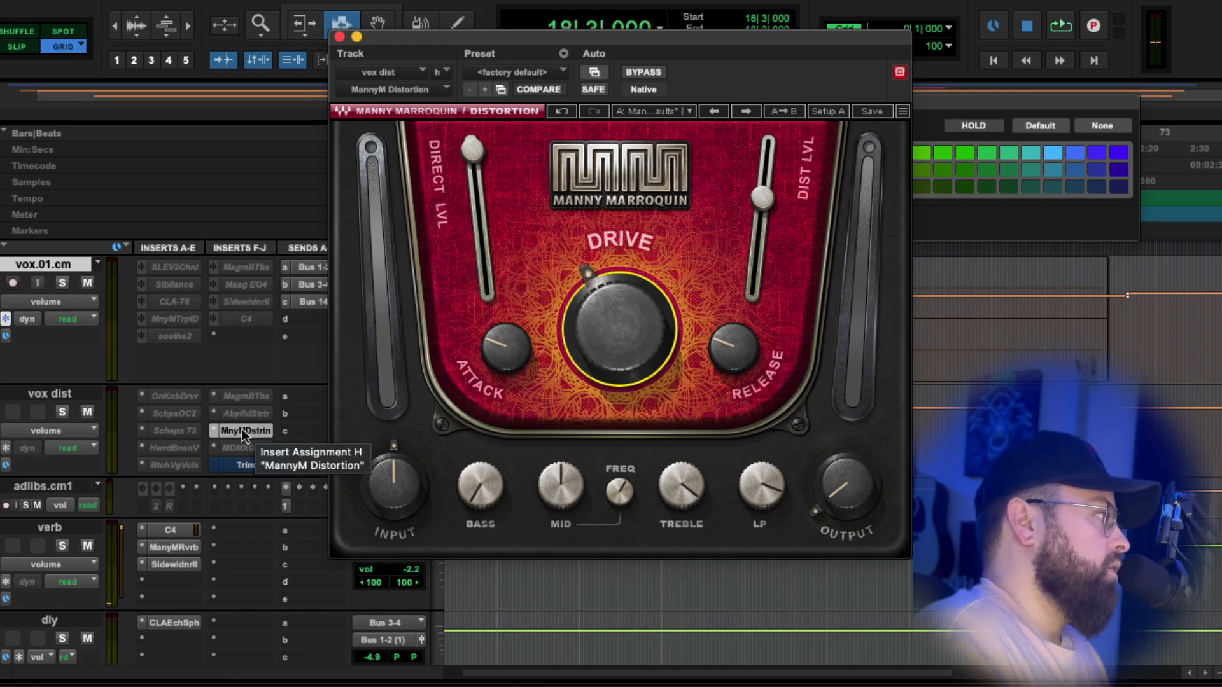
ctrl+super+click(239, 430)
ctrl+super+click(241, 449)
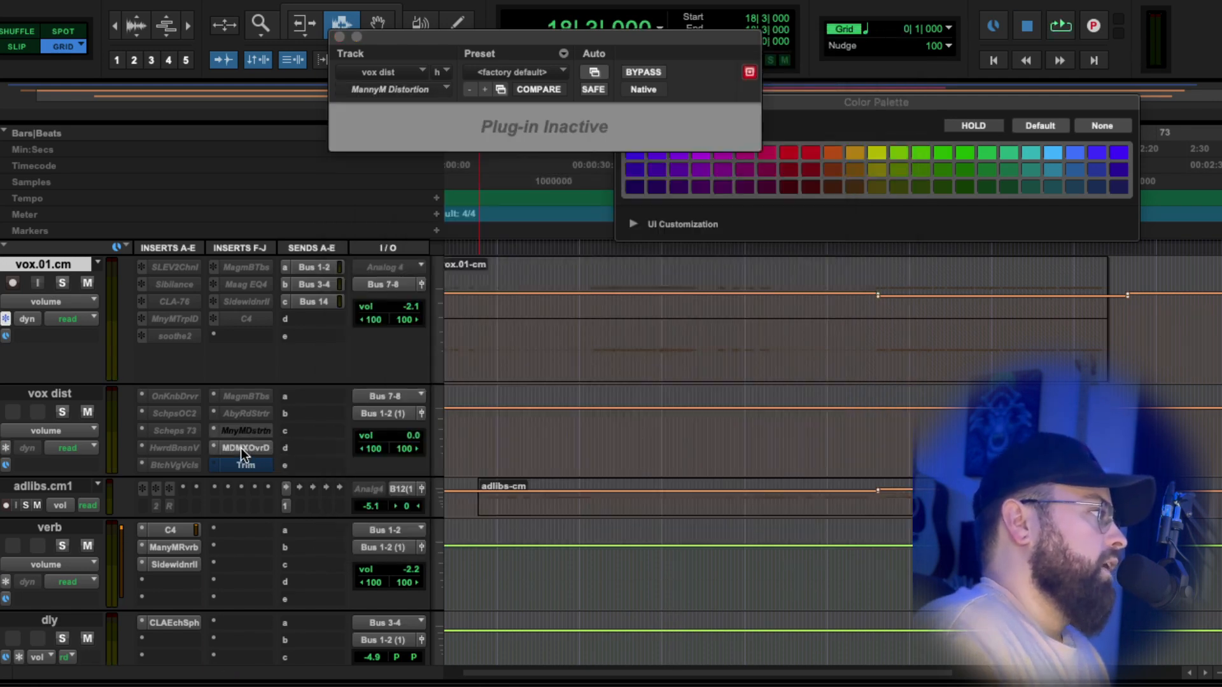
click(241, 449)
drag(661, 38, 691, 0)
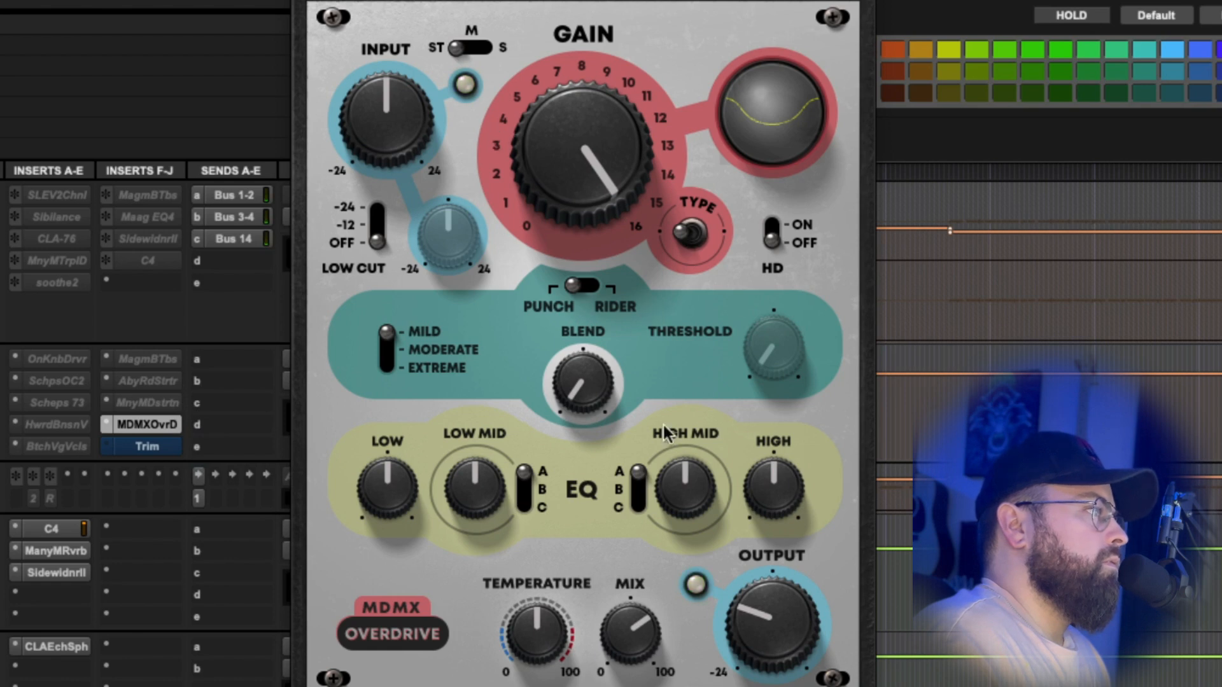
Set the MDMX Overdrive low cut to -24 with the gain near 15, then restart playback to hear it.
mouse_move(615, 172)
mouse_down()
mouse_move(615, 343)
mouse_move(615, 172)
mouse_up()
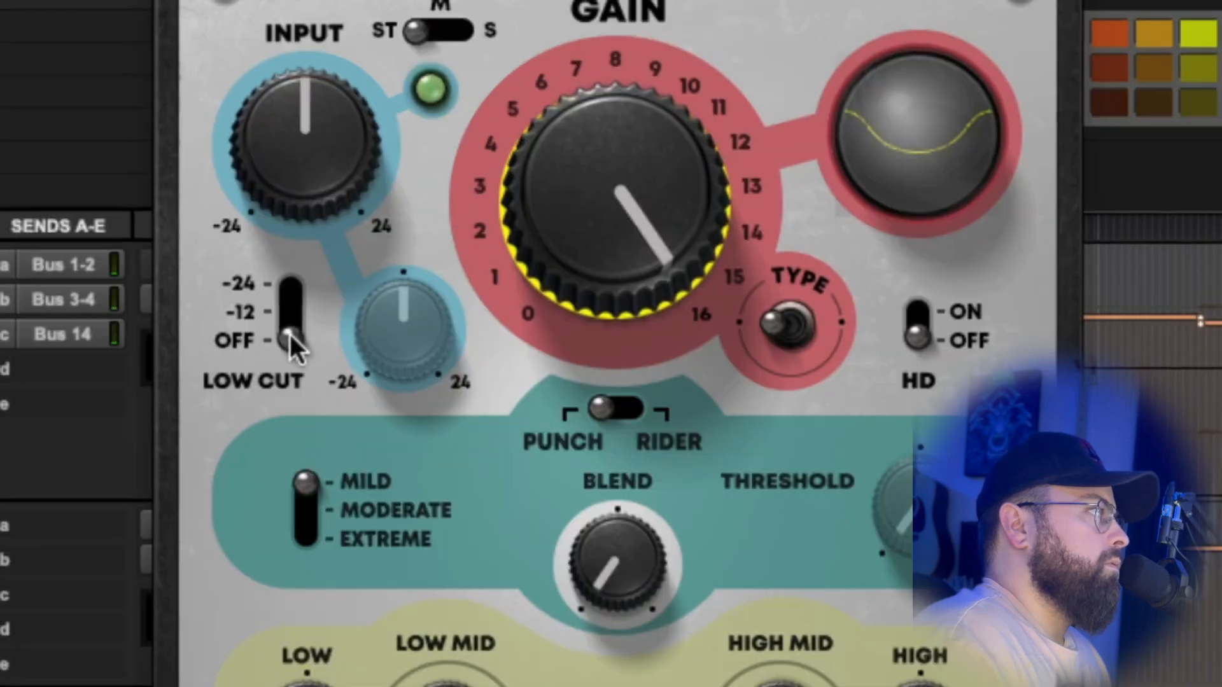
click(377, 233)
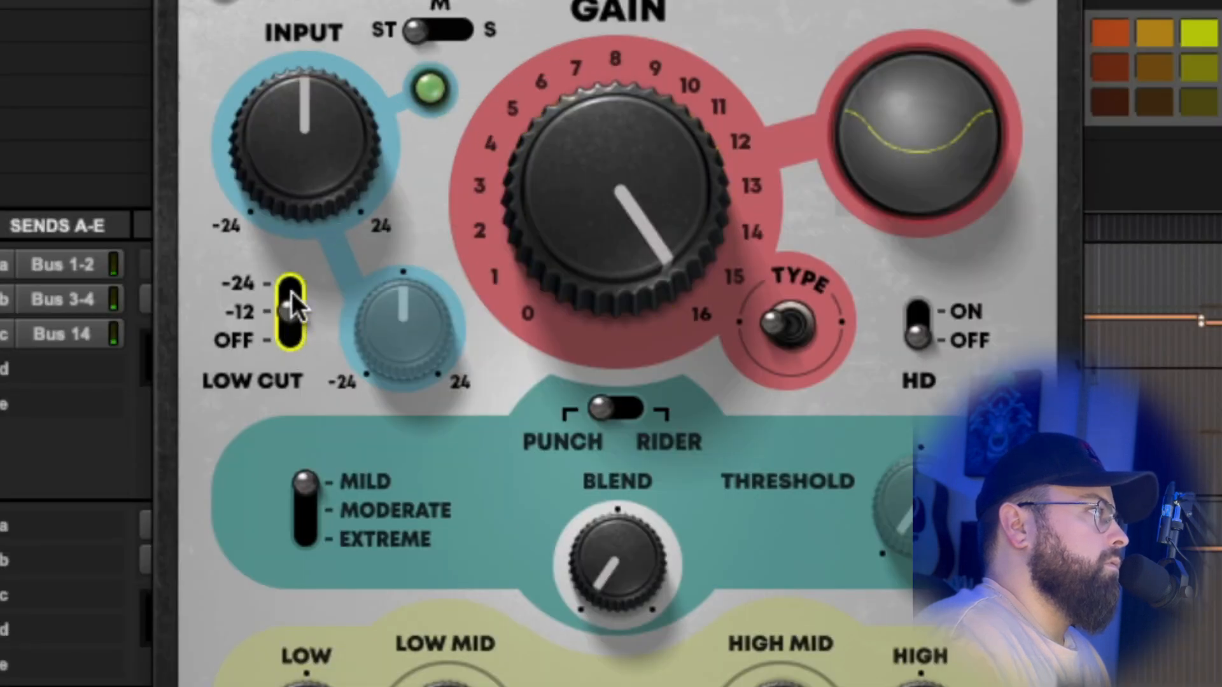
key(space)
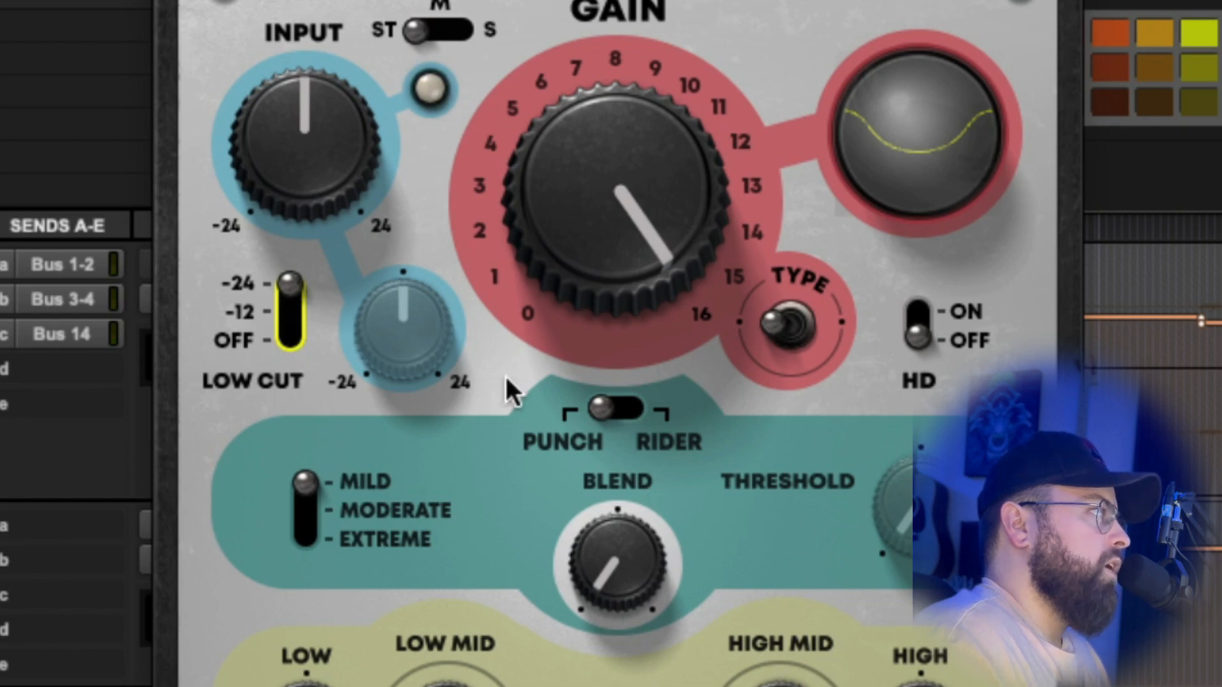
key(space)
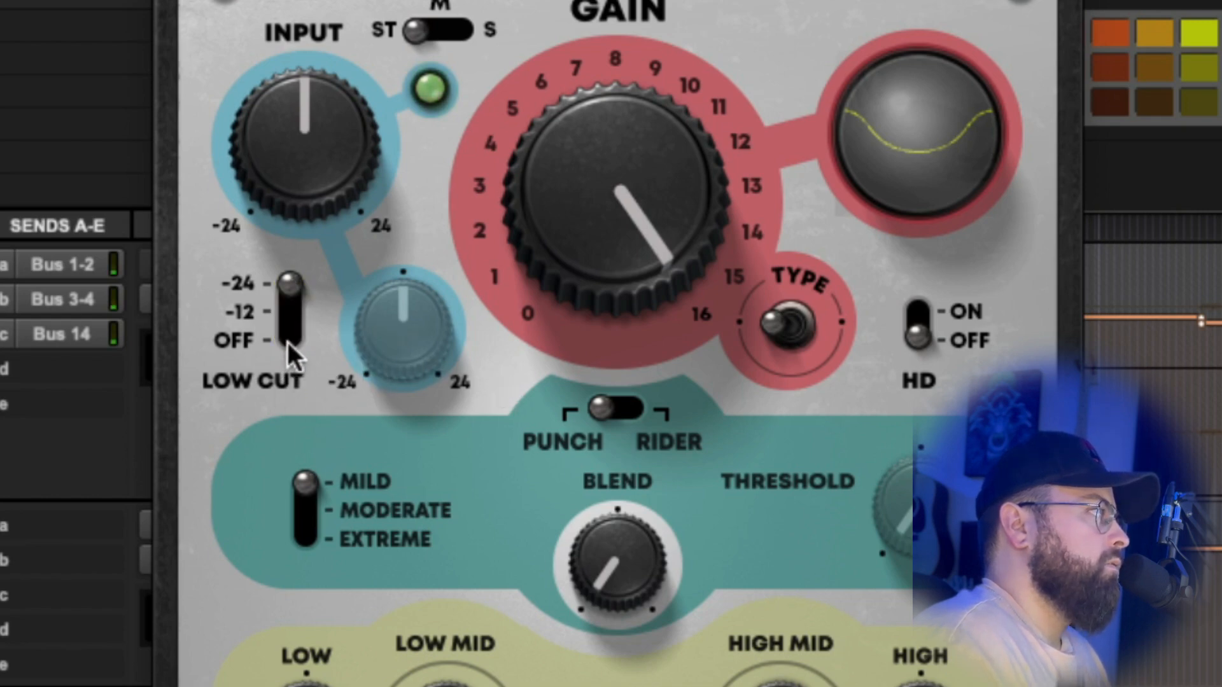
Raise the MDMX Overdrive input well above its midpoint, lower the output to compensate, and compare against the bypassed signal.
mouse_move(321, 190)
mouse_down()
mouse_move(321, 156)
mouse_move(321, 171)
mouse_up()
drag(798, 579, 796, 594)
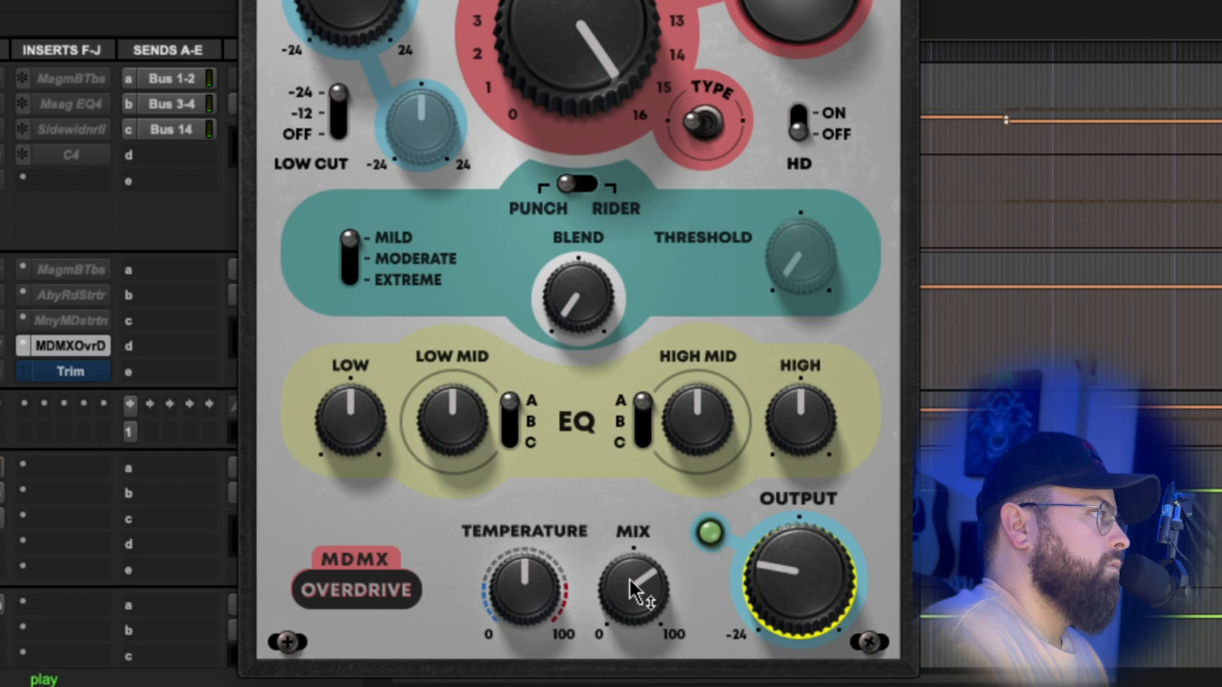
mouse_move(630, 582)
click(700, 29)
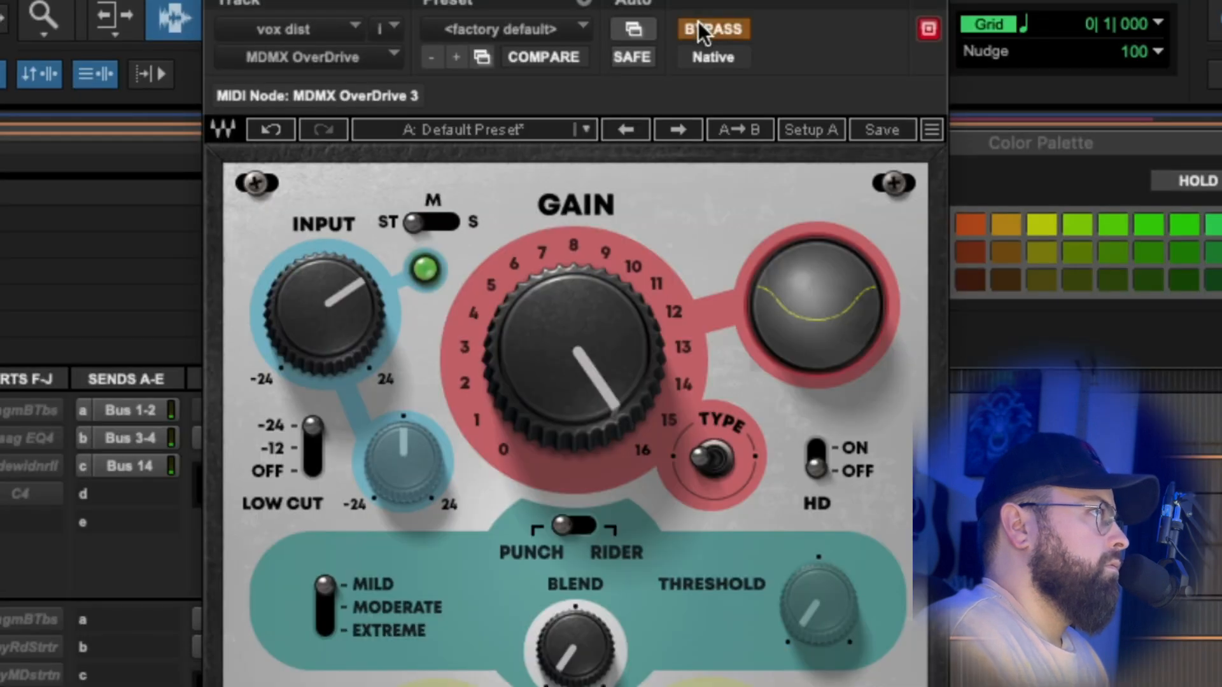
click(706, 30)
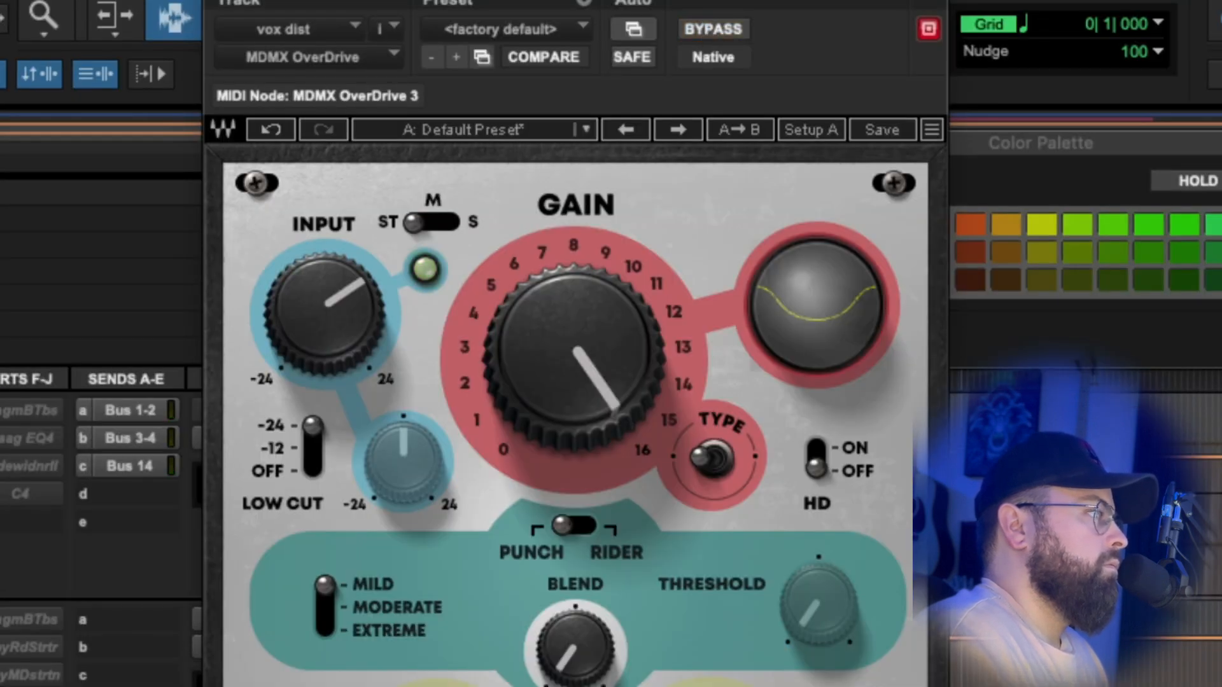
Try a lighter overdrive by lowering the gain to between 4 and 5, and compare against the bypassed signal.
drag(559, 362, 559, 443)
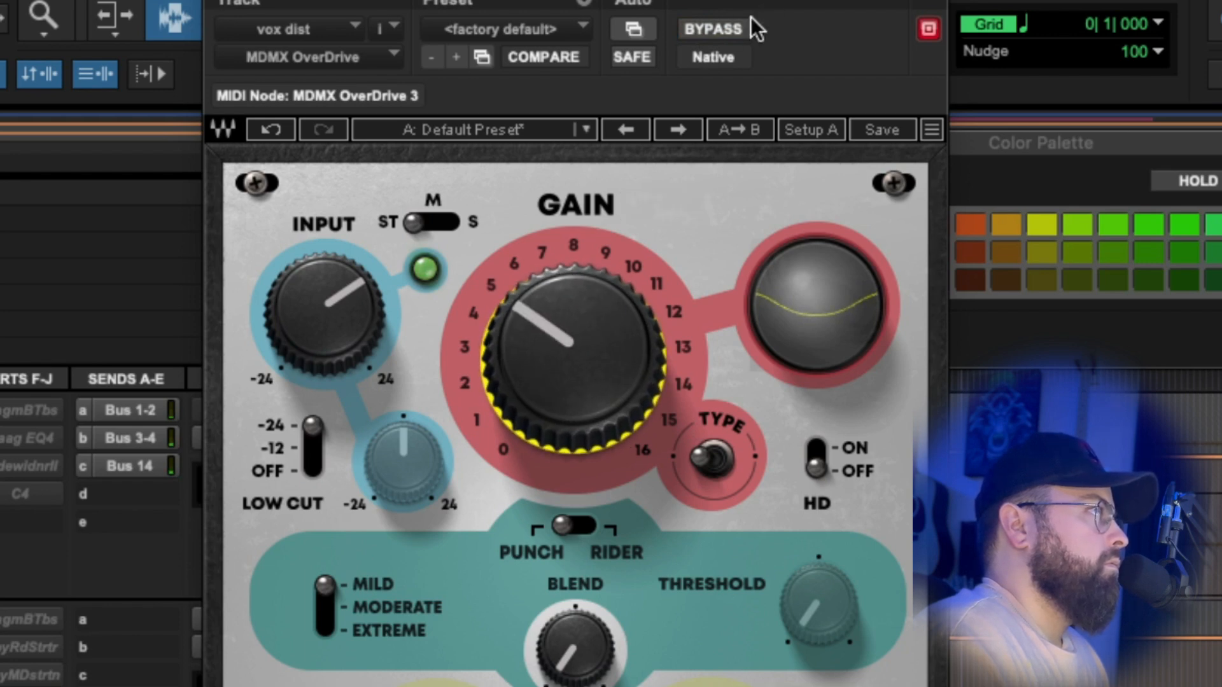
click(710, 23)
drag(605, 328, 604, 330)
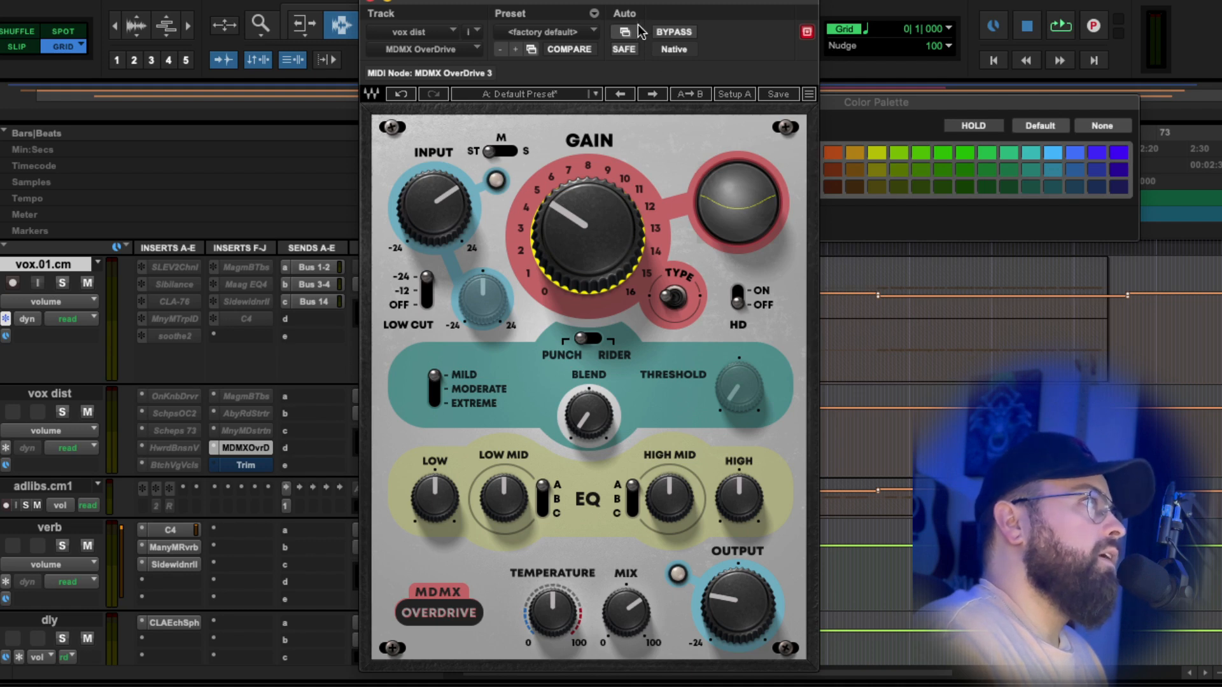
Shift the MDMX Overdrive window slightly, raise the gain to about 10 and restart playback.
drag(639, 32, 649, 23)
drag(607, 229, 614, 204)
key(space)
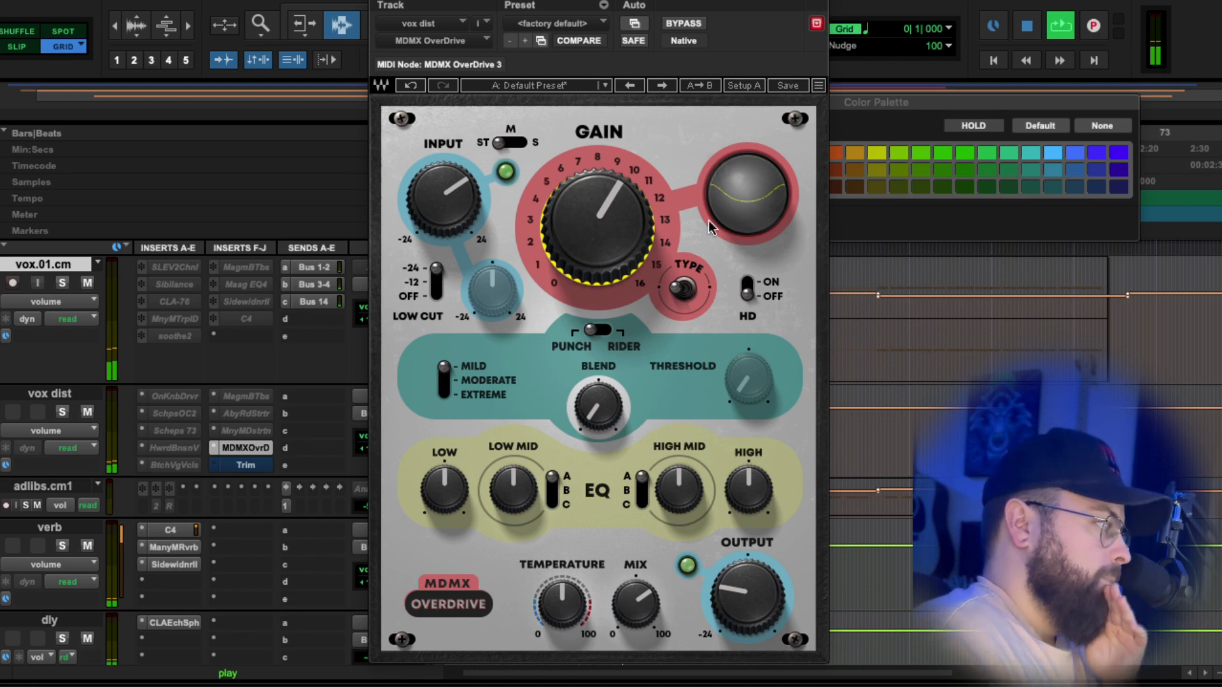
Reduce the mix below its midpoint, raise the gain to about 14, and set the output to -10.1.
mouse_move(642, 607)
mouse_down()
mouse_move(642, 643)
mouse_move(643, 627)
mouse_up()
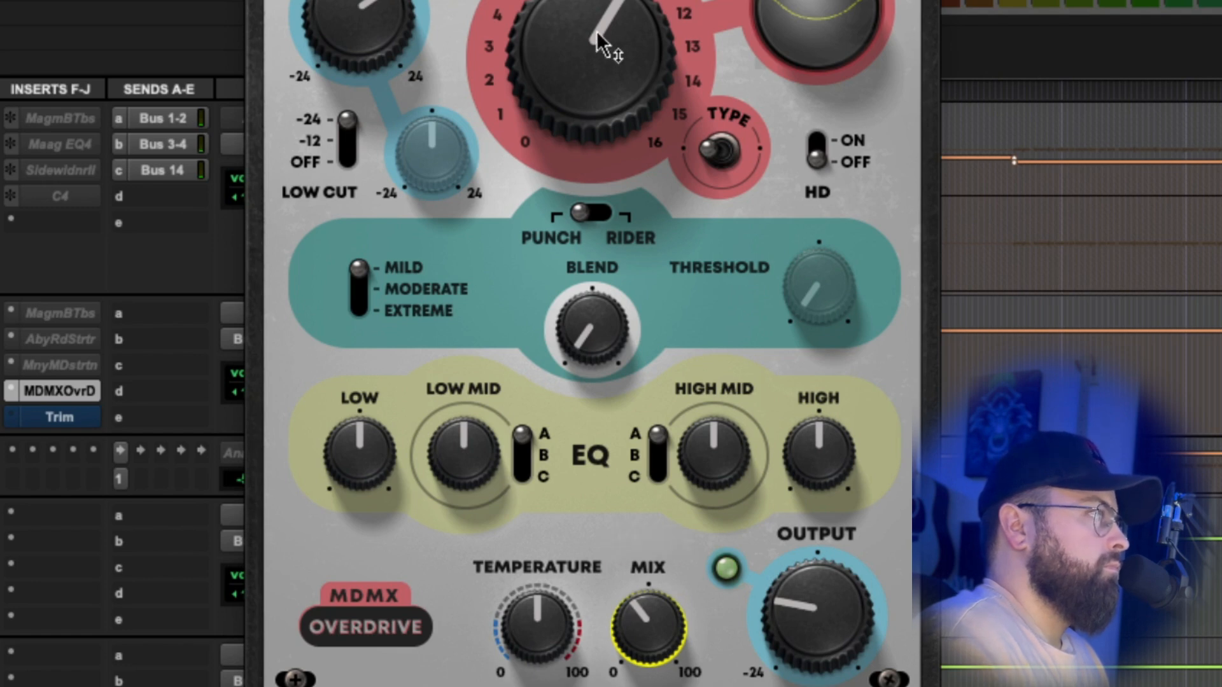
drag(613, 47, 613, 31)
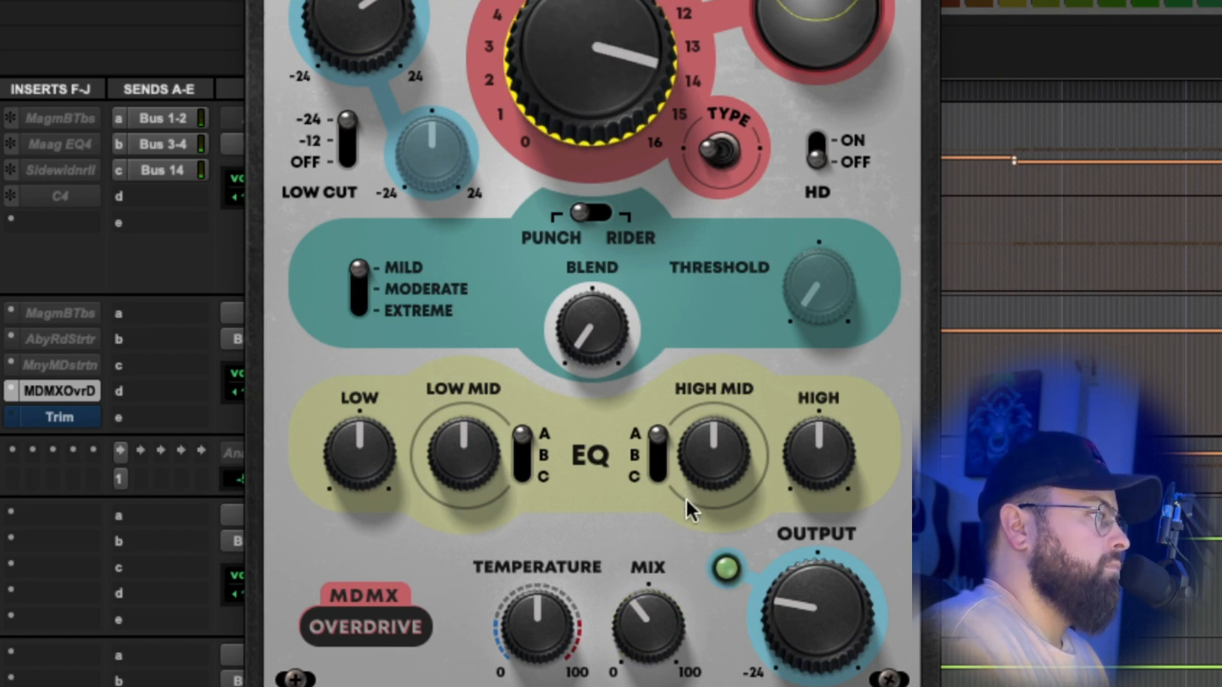
drag(831, 652, 830, 644)
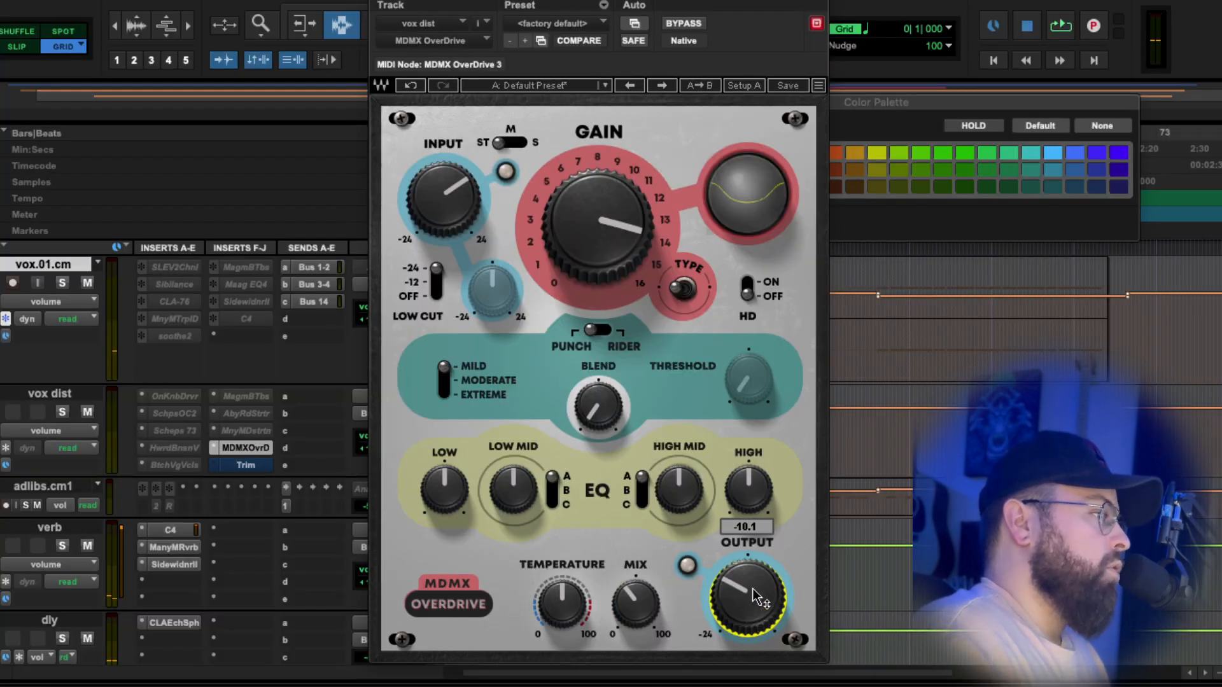
Check the overdrive's mix setting and turn the temperature up close to its maximum during playback.
click(635, 601)
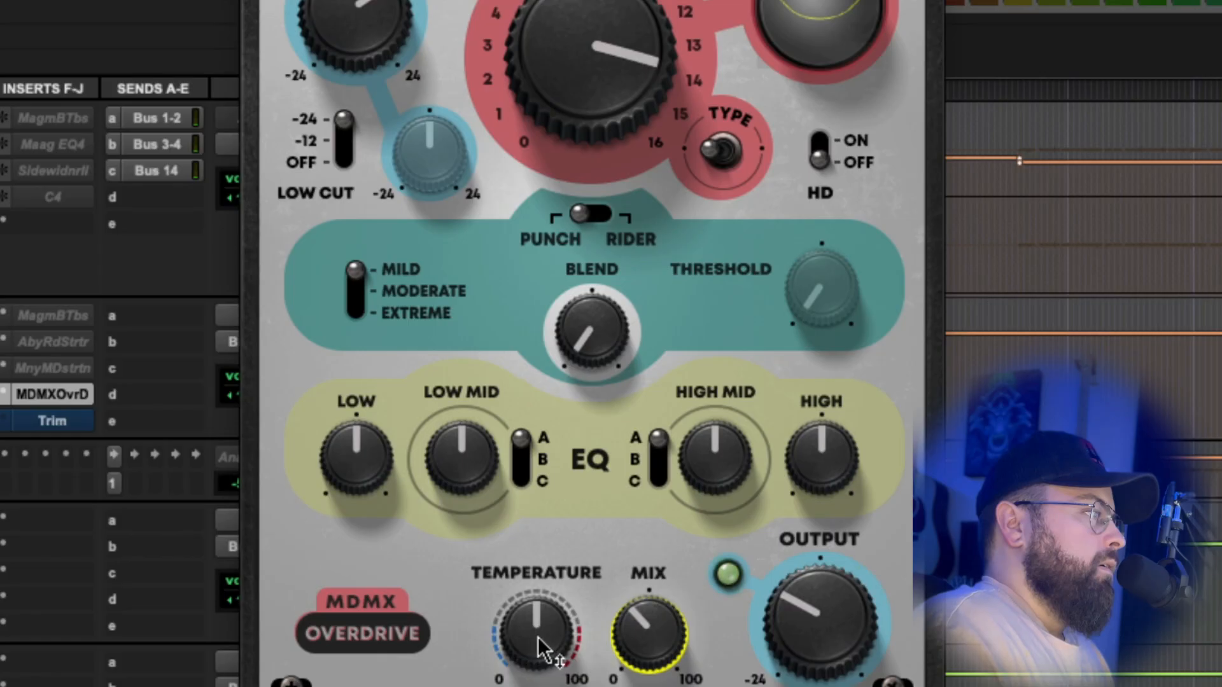
drag(564, 612, 565, 569)
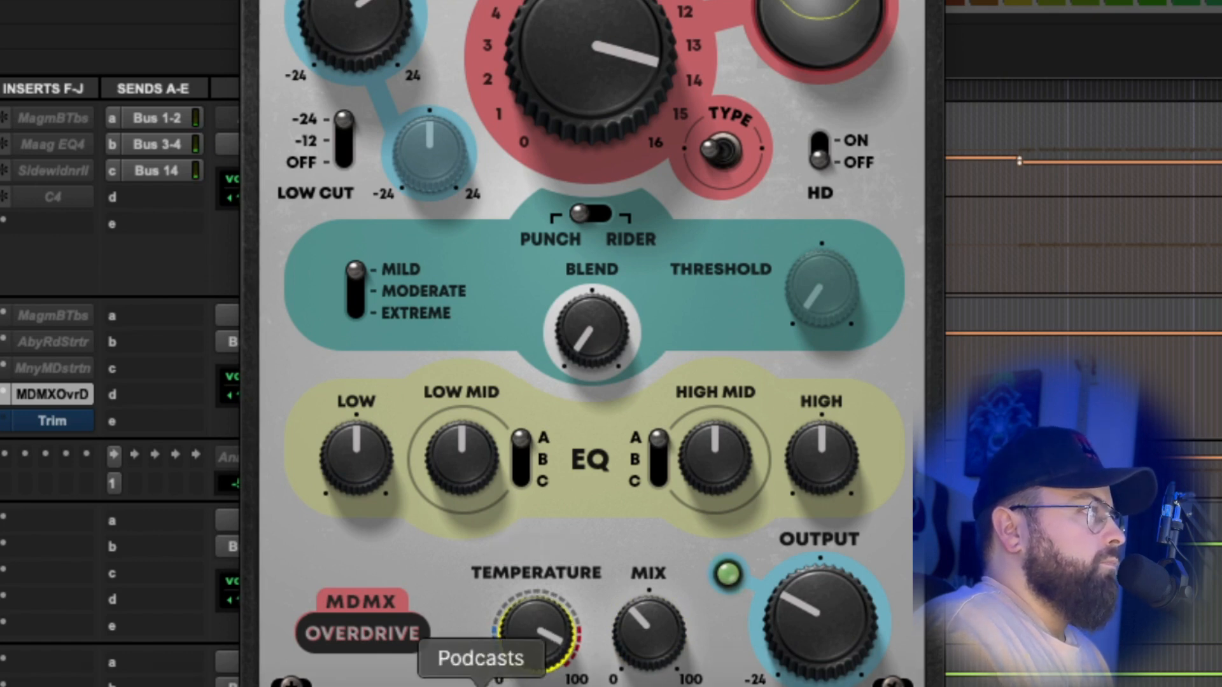